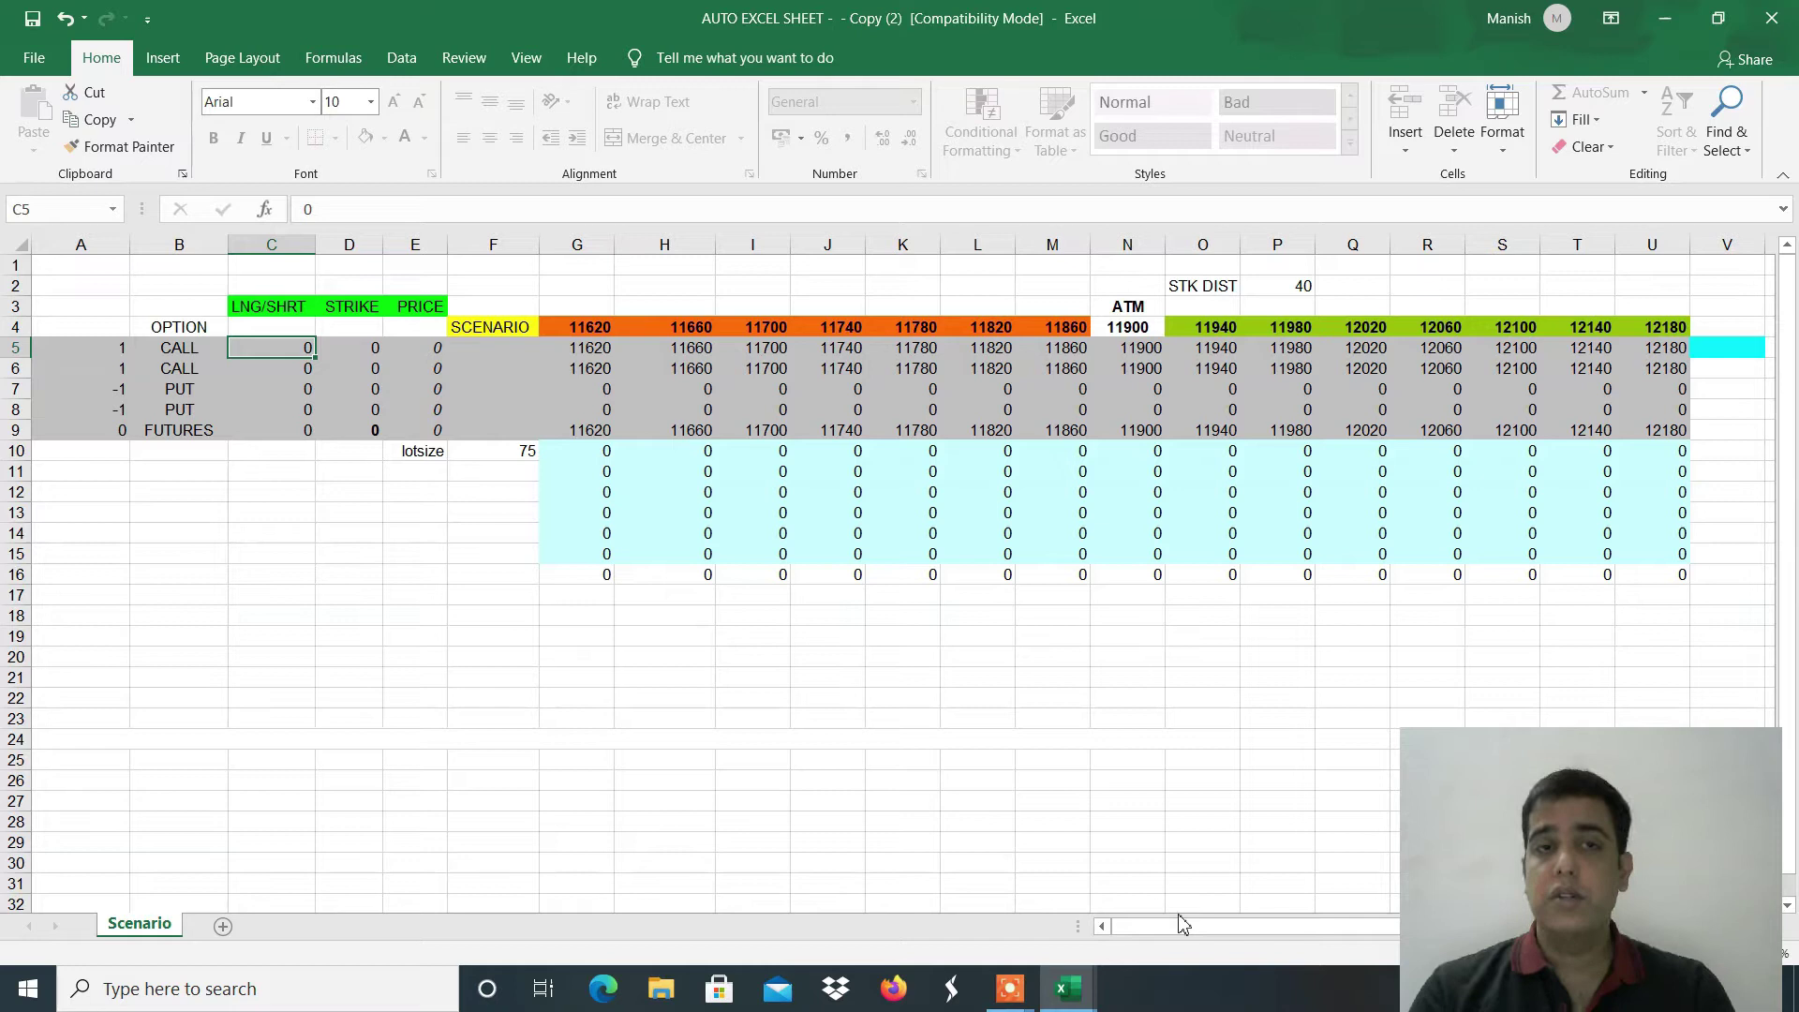
Step: Inspect the option legs and enter 1 as the second and third options' call/put flag
click(351, 368)
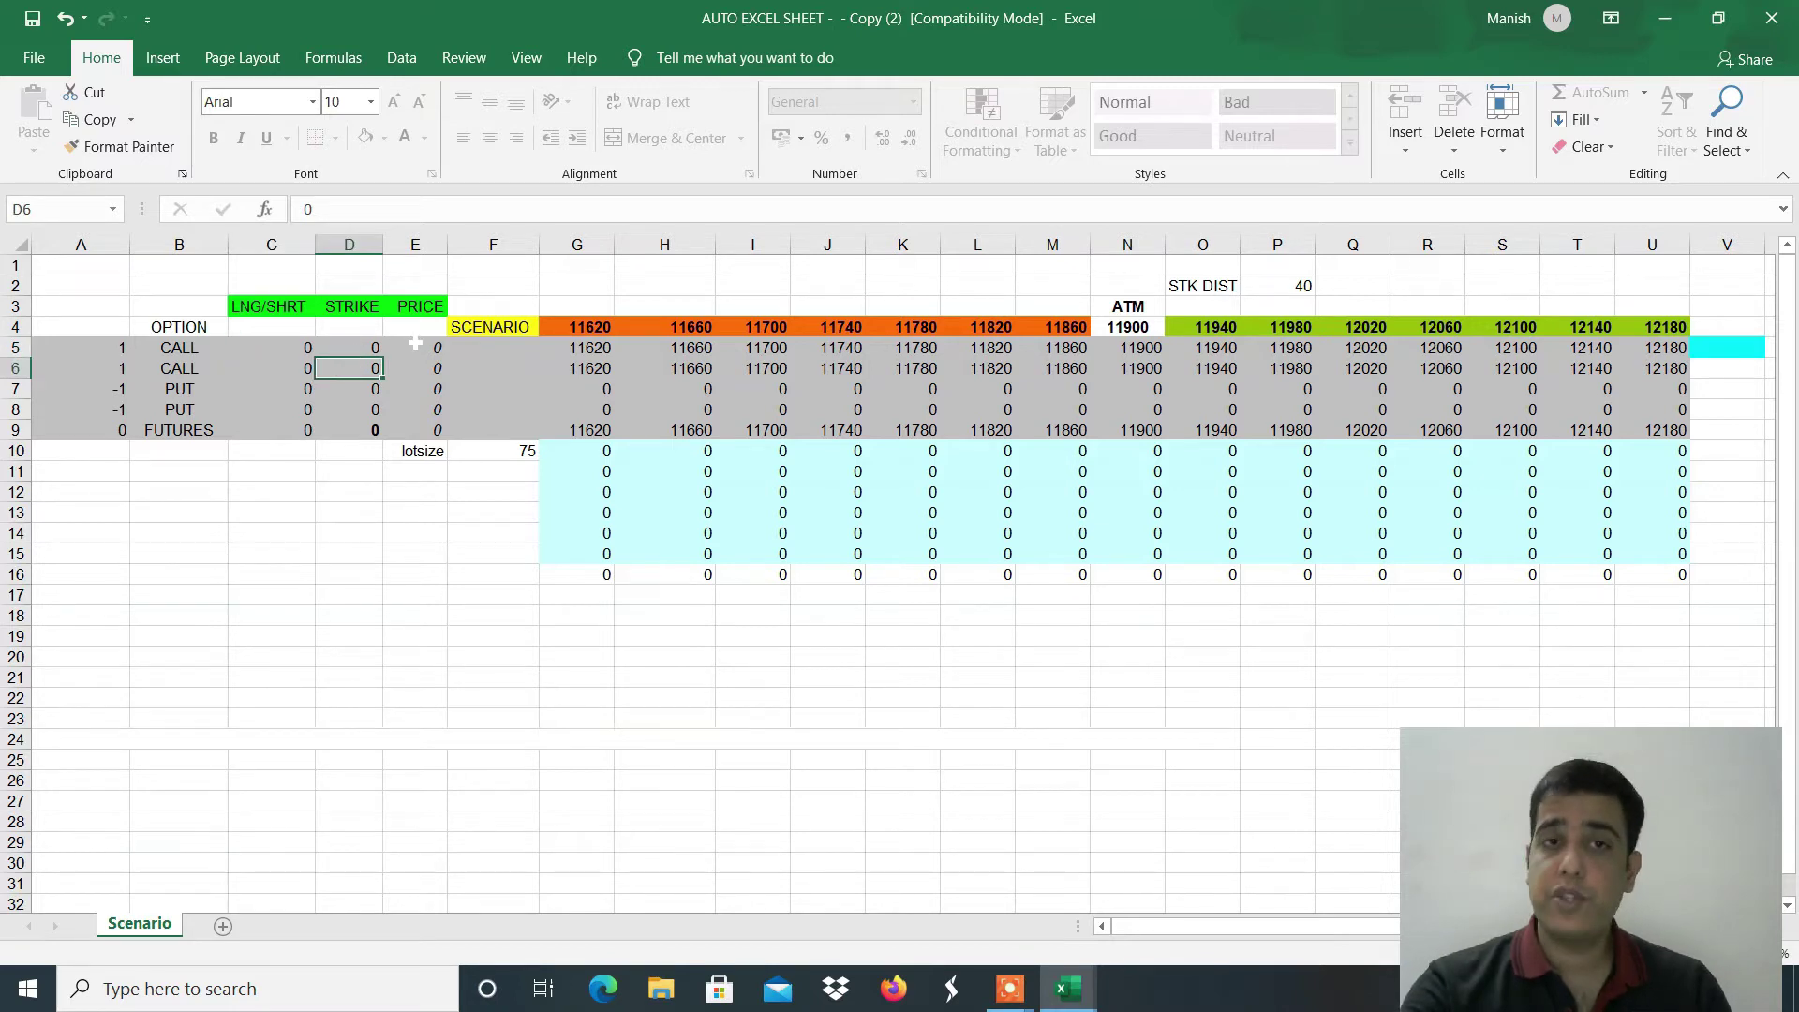
click(307, 347)
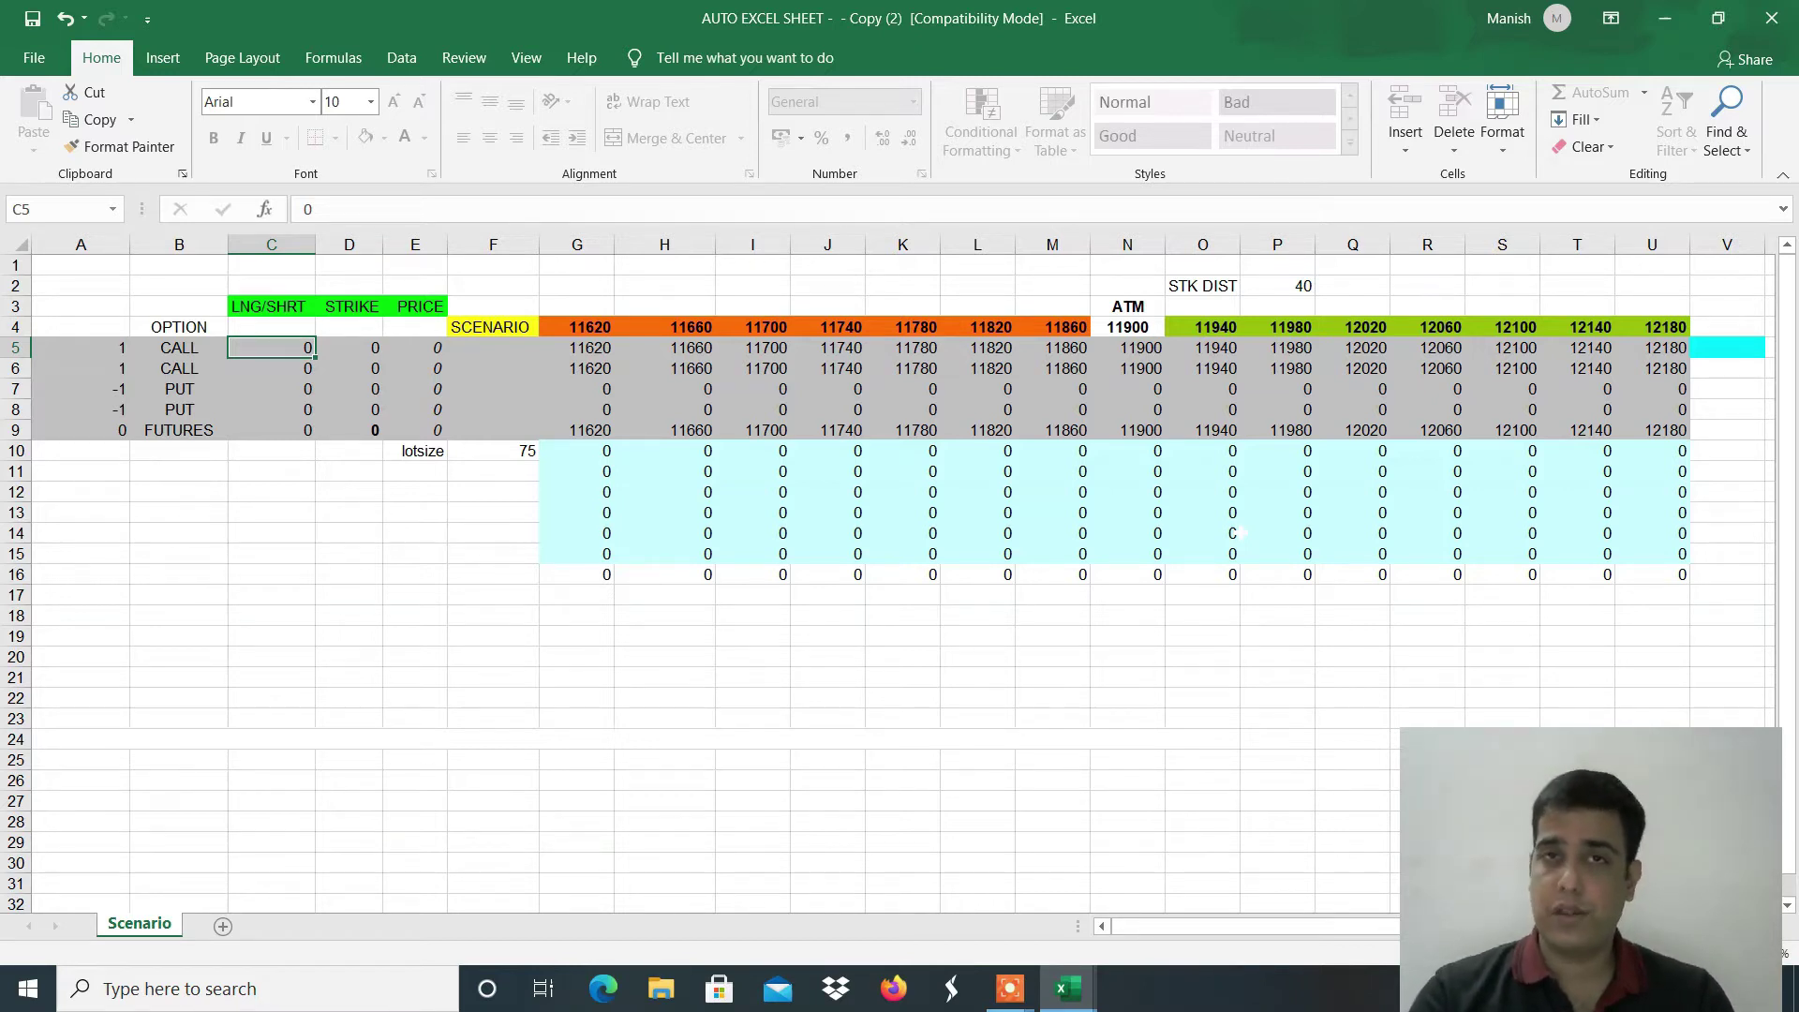
click(80, 348)
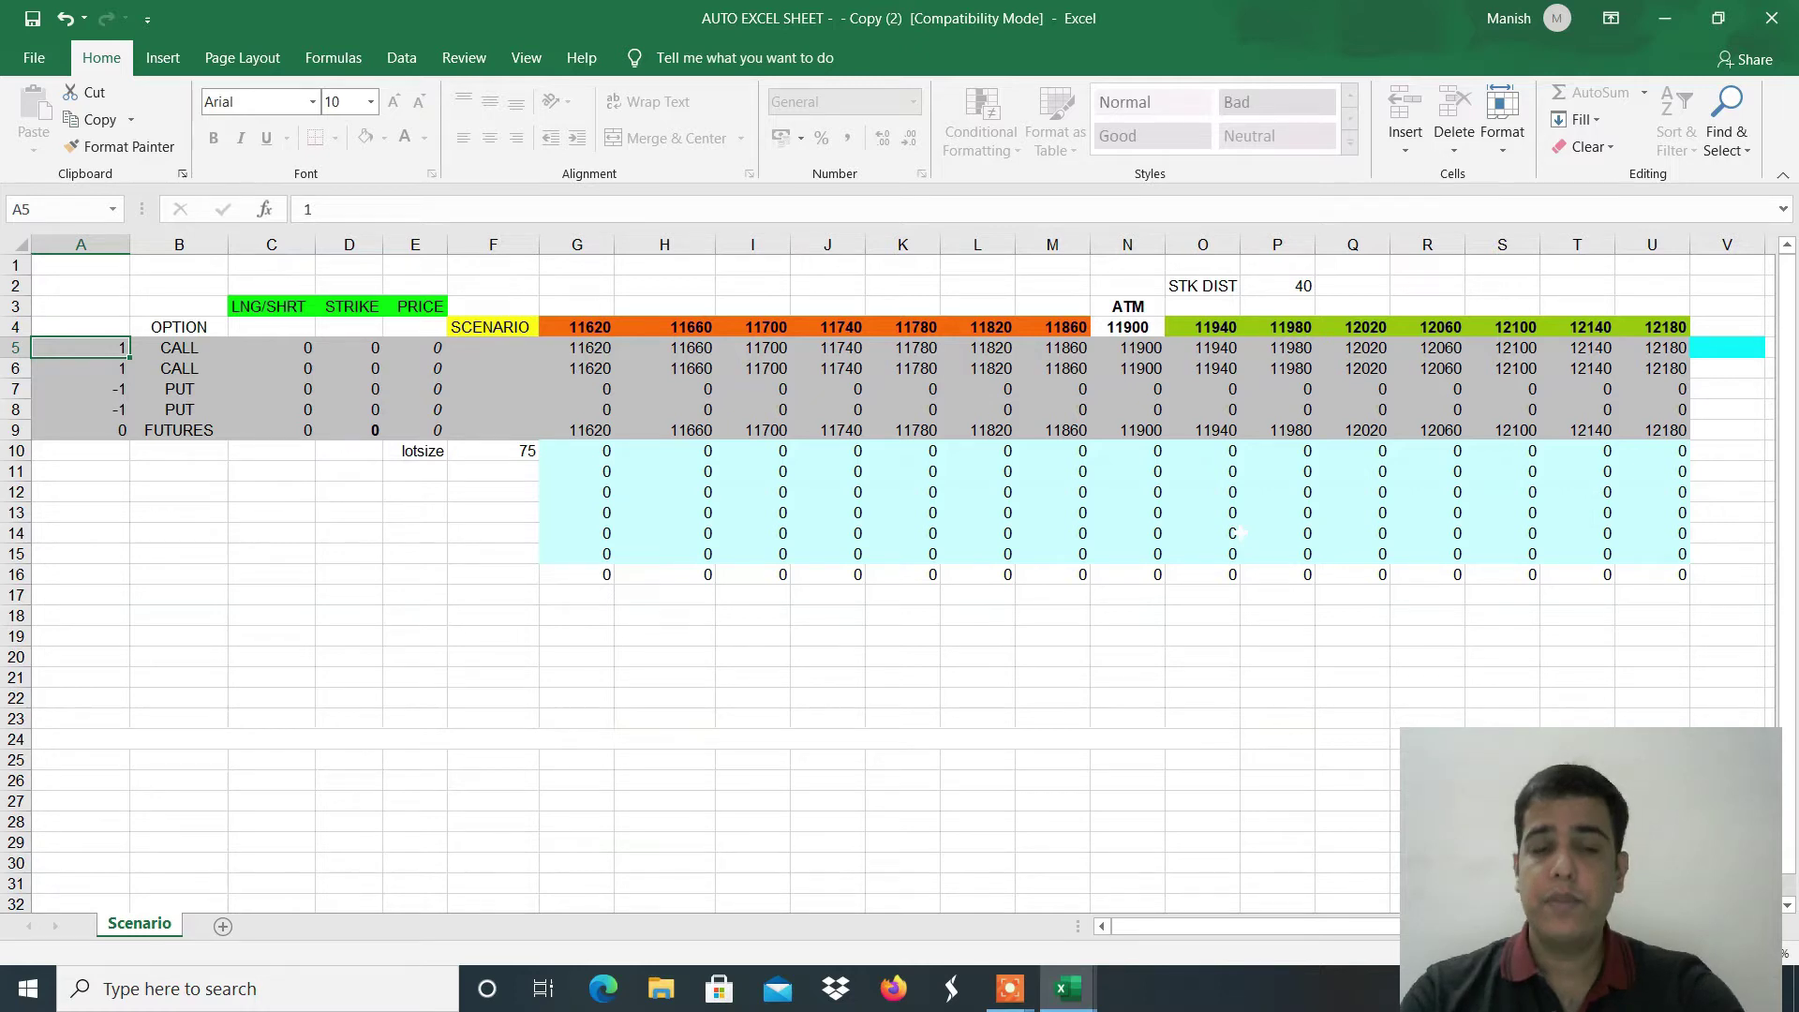
key(Return)
key(Return)
text(1)
key(Return)
text(1)
click(179, 348)
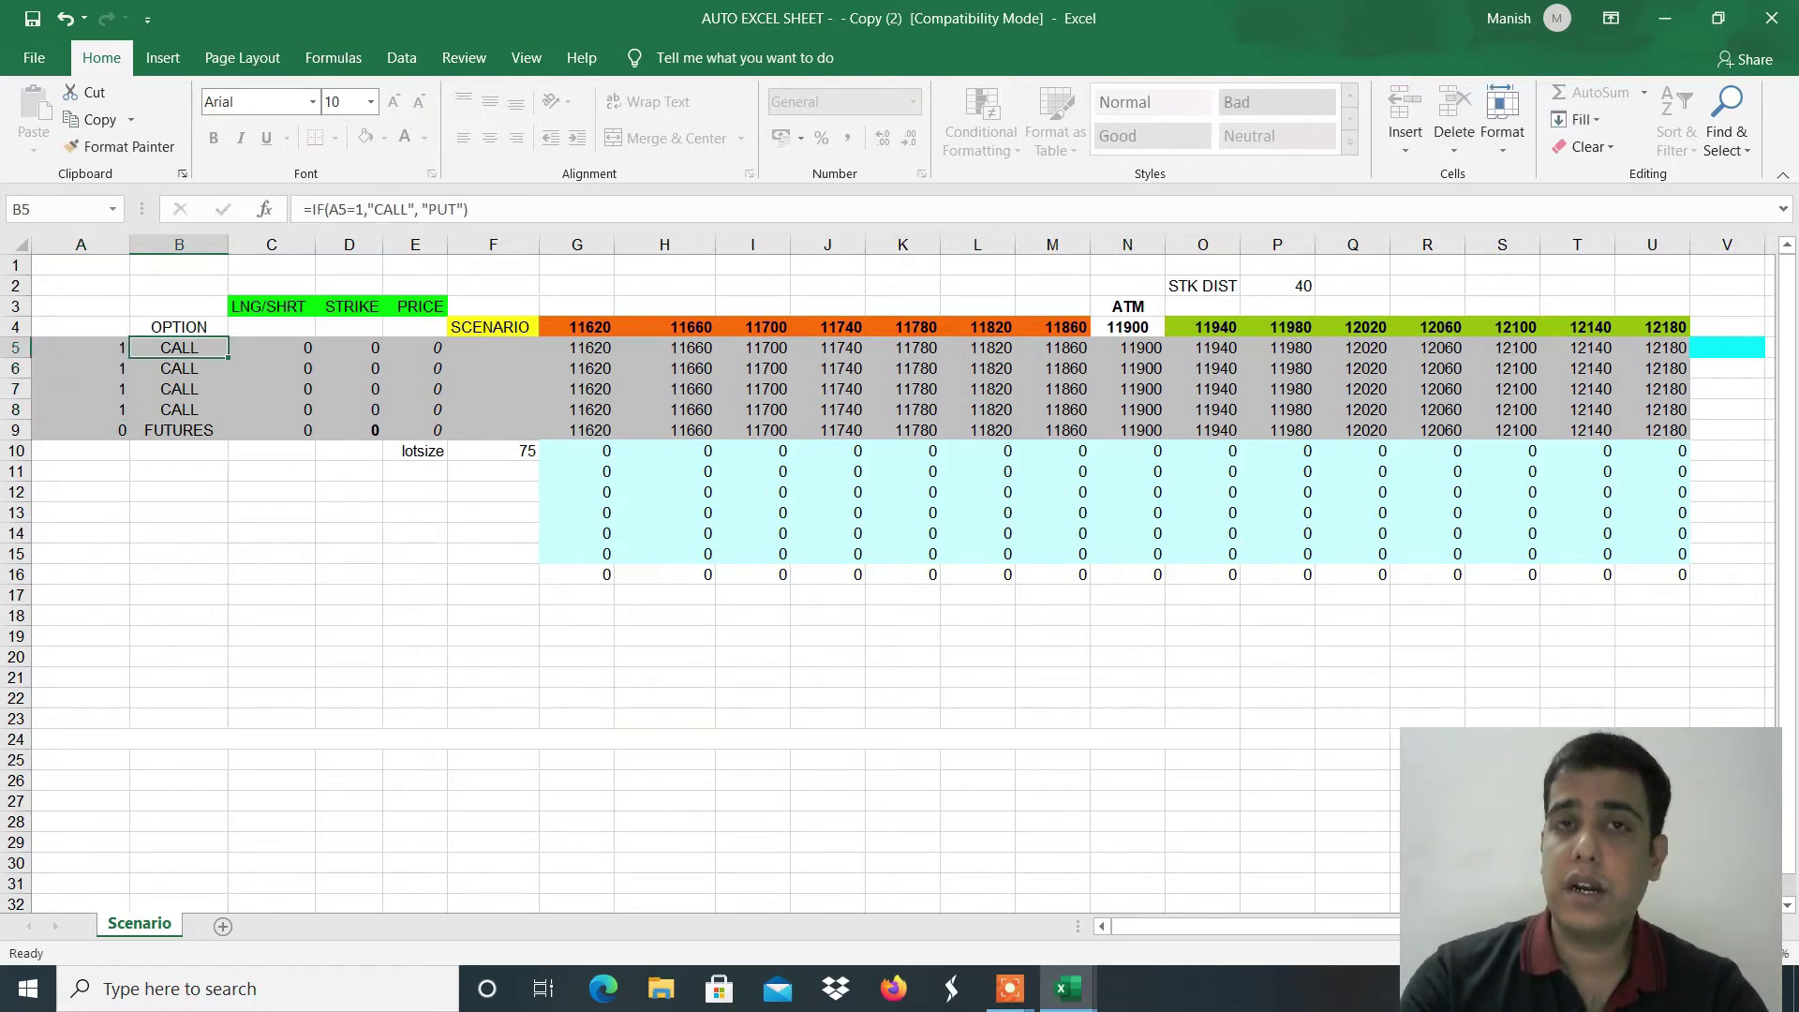
Step: Set all four option rows' call/put flag to -1, making them puts
click(80, 409)
click(81, 347)
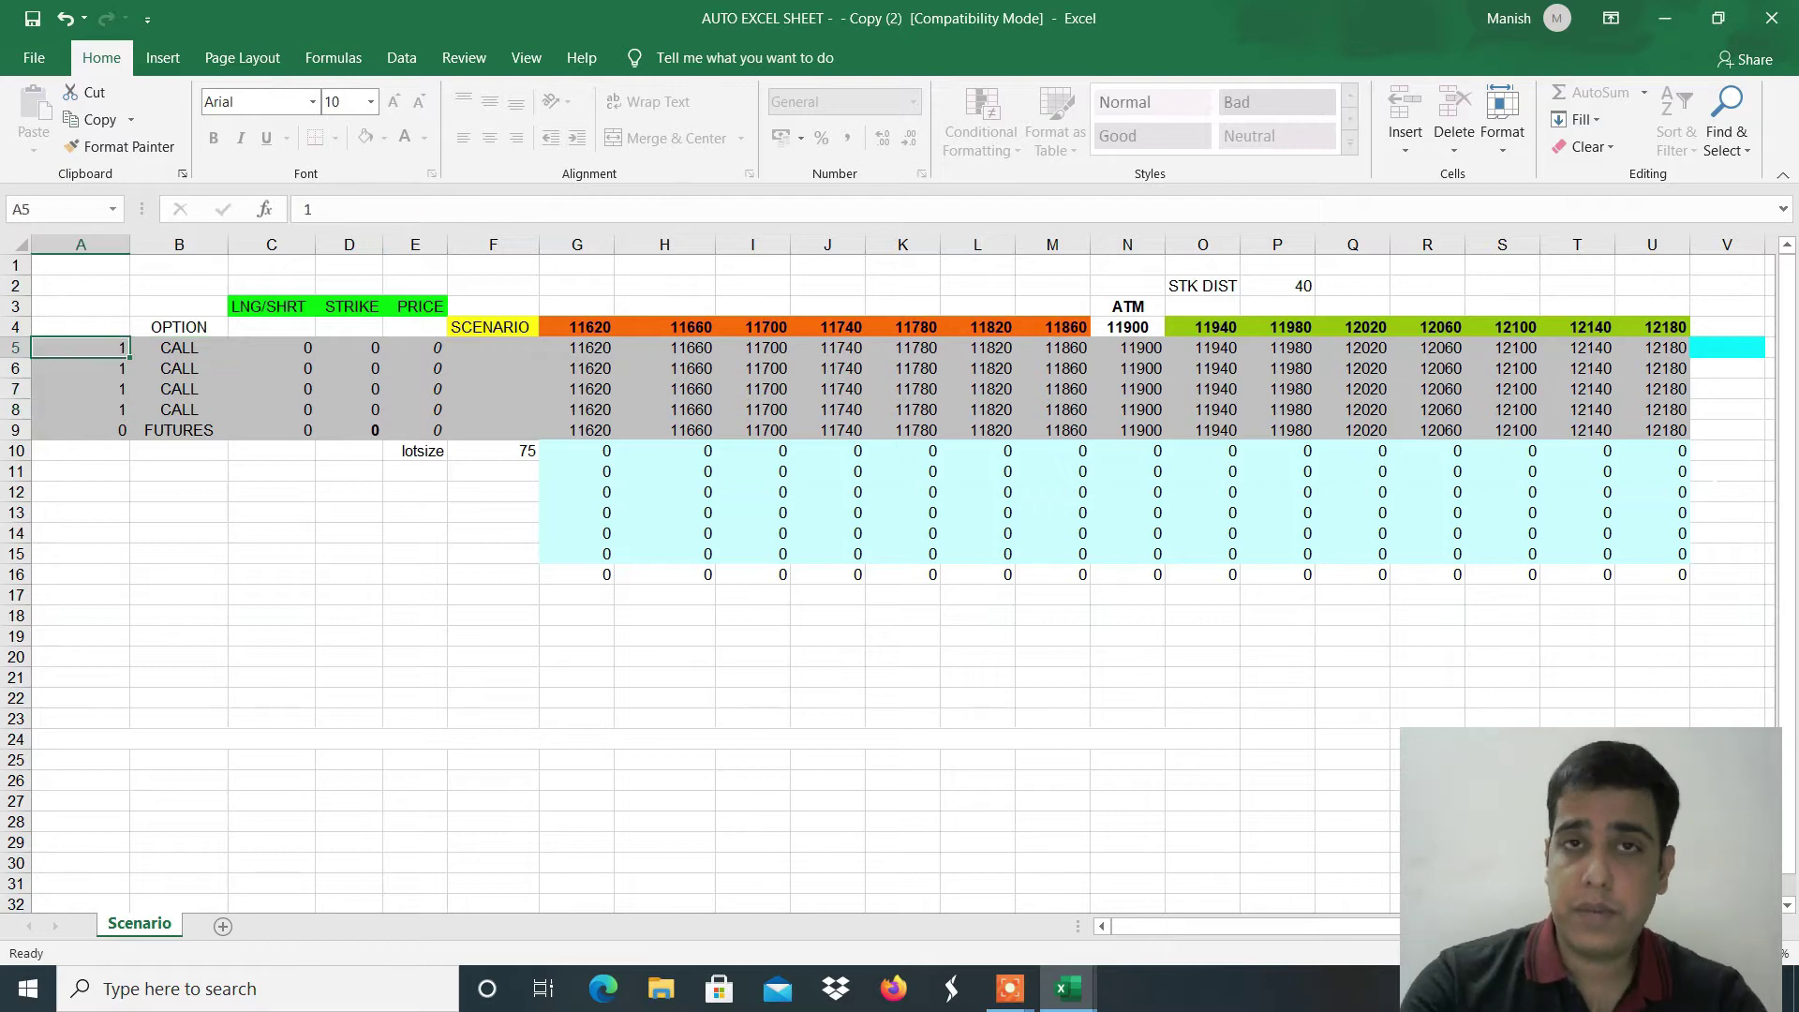
text(-1)
key(Return)
text(-1)
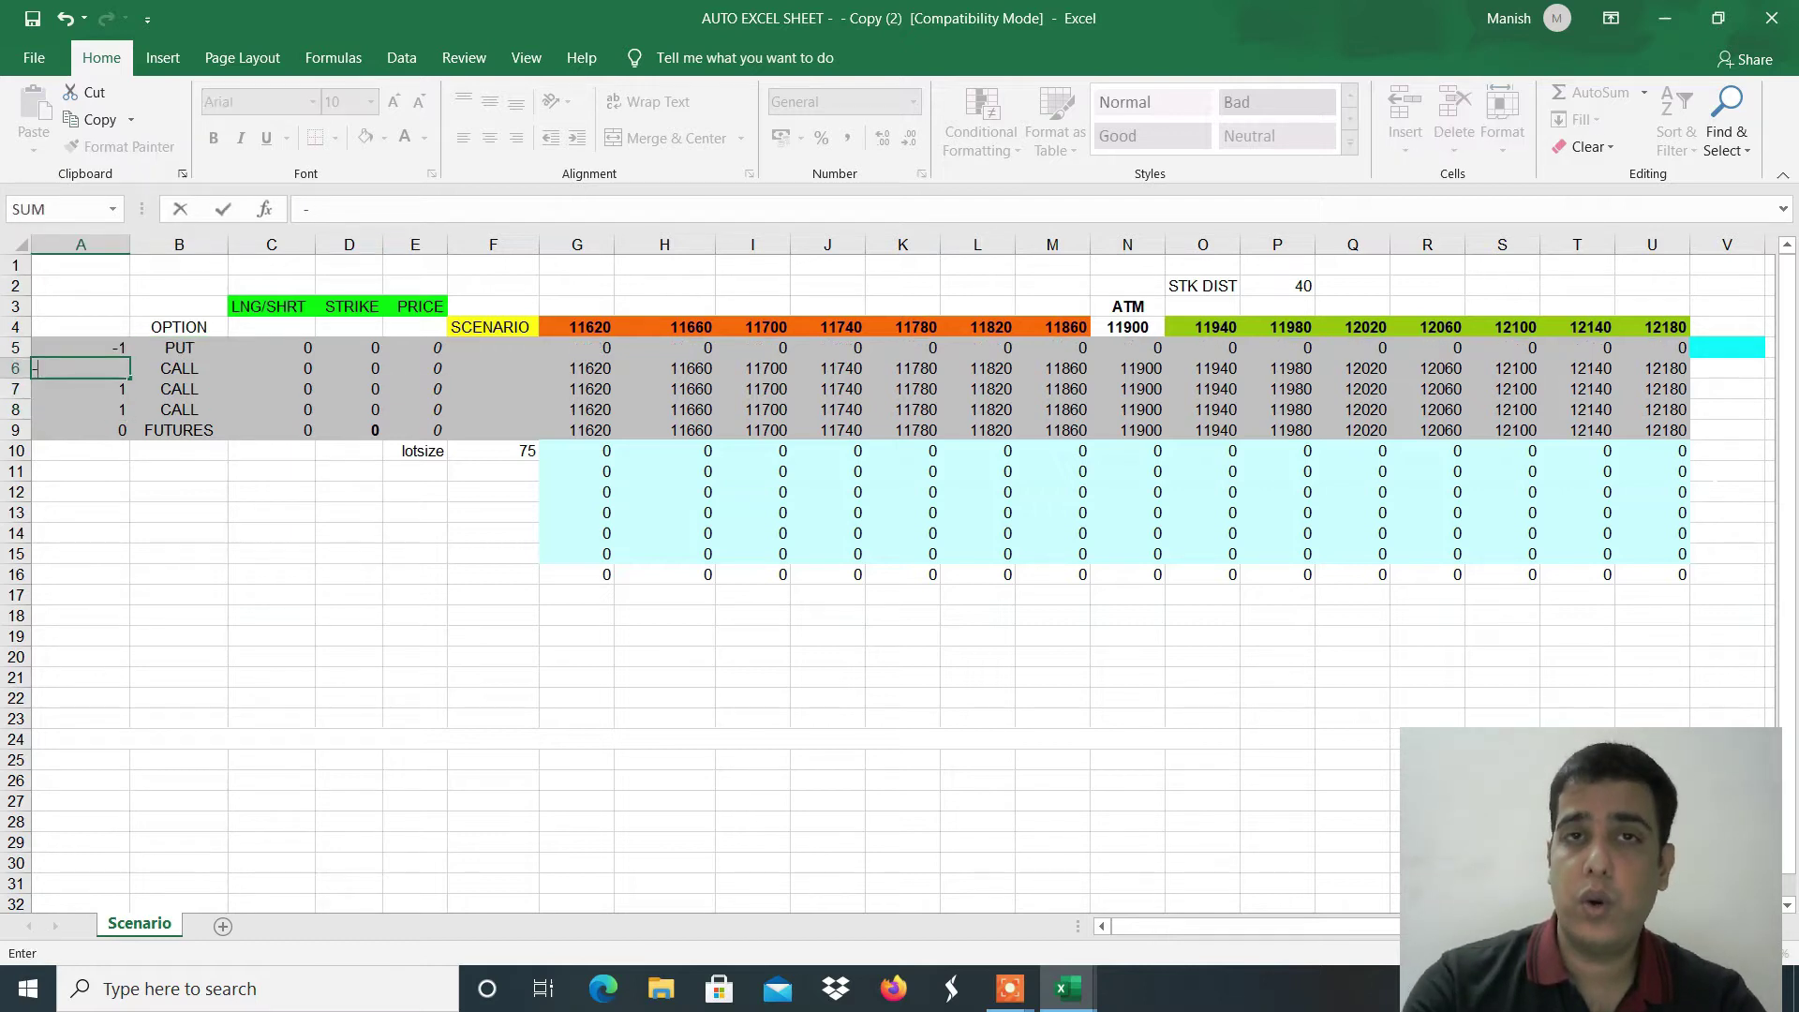
key(Return)
text(-1)
key(Return)
text(-1)
click(179, 347)
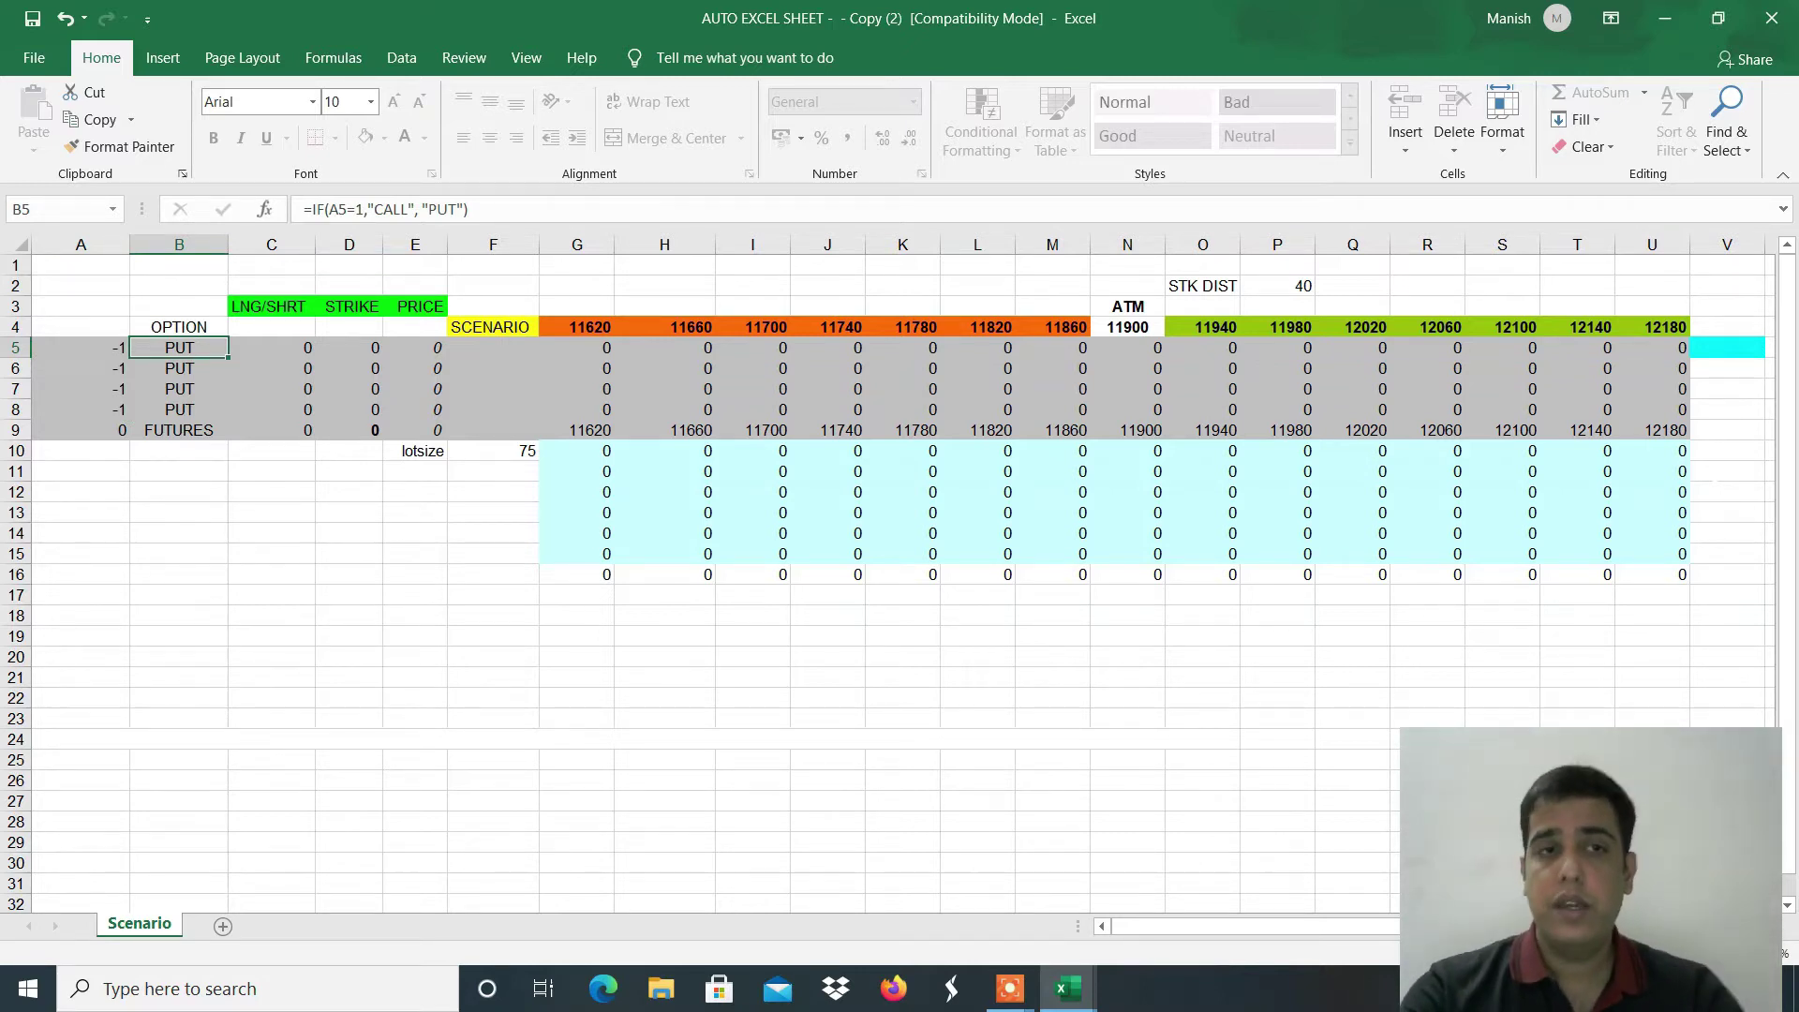
Step: Try 1 (call) in all four flags, then undo back to puts
click(80, 347)
text(1)
key(Return)
text(1)
key(Return)
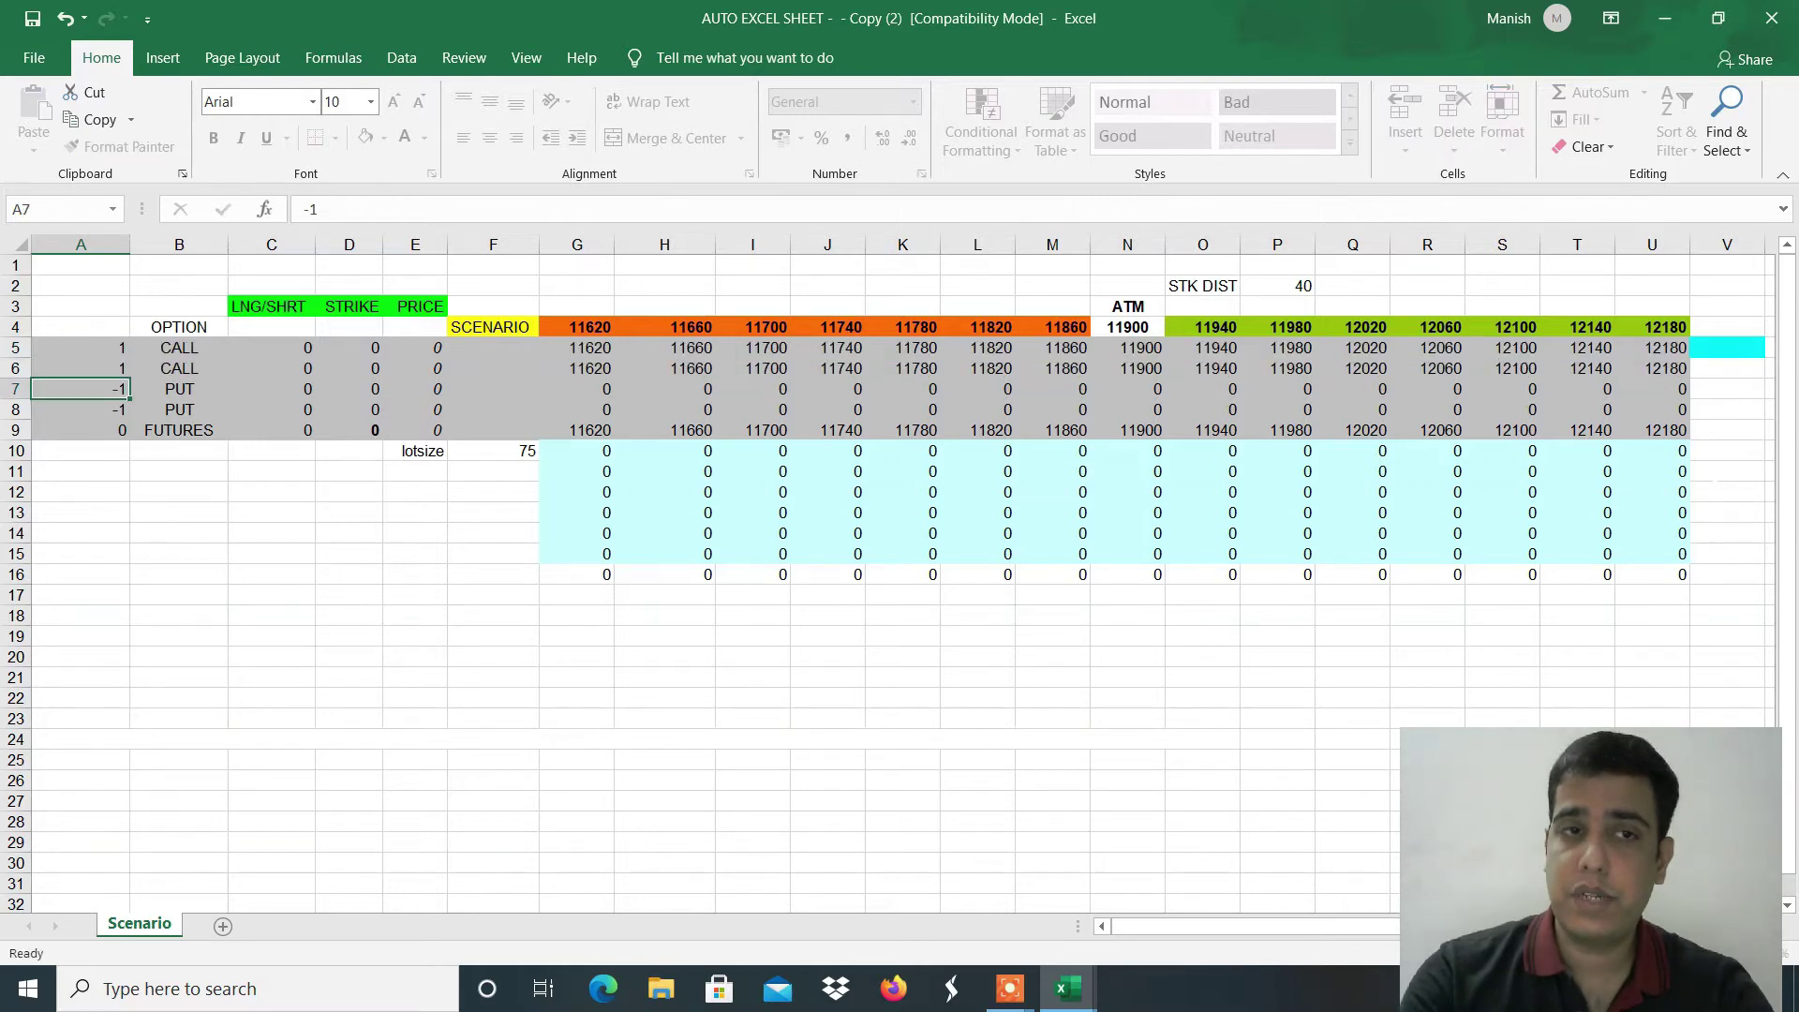
text(1)
key(Return)
text(1)
click(179, 348)
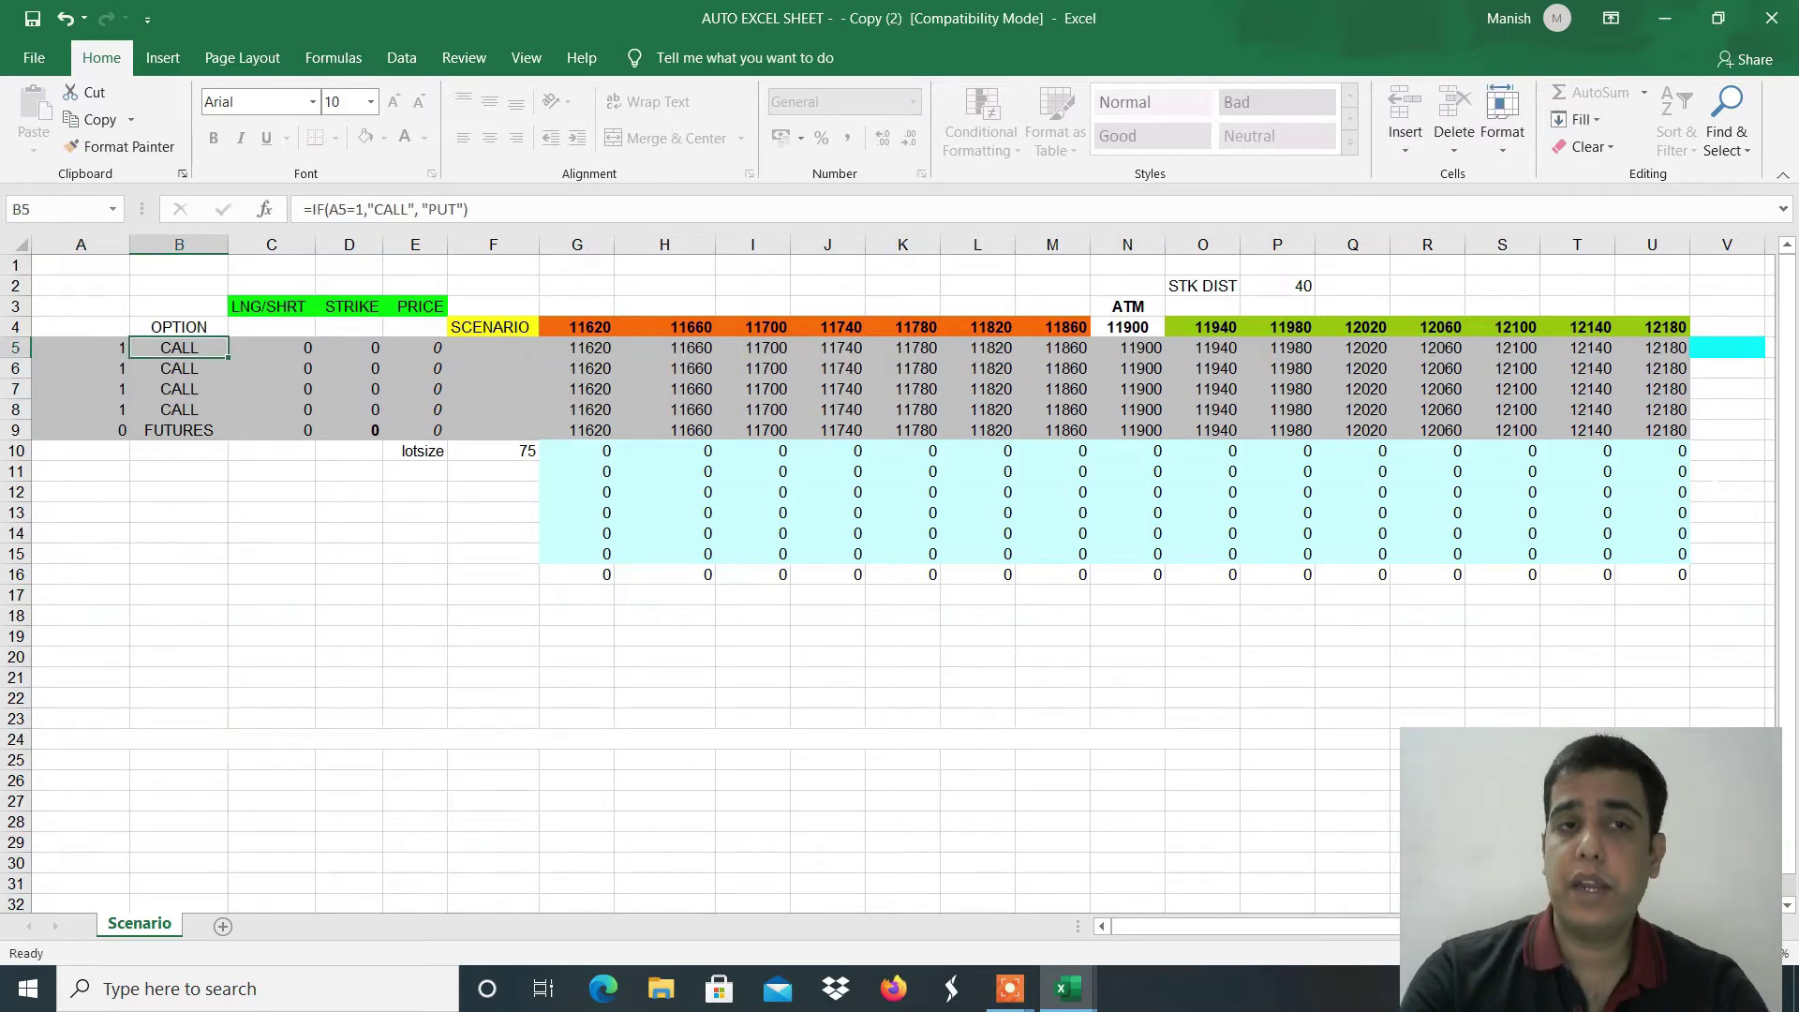
key(ctrl+z)
key(ctrl+z)
key(ctrl+z)
key(ctrl+z)
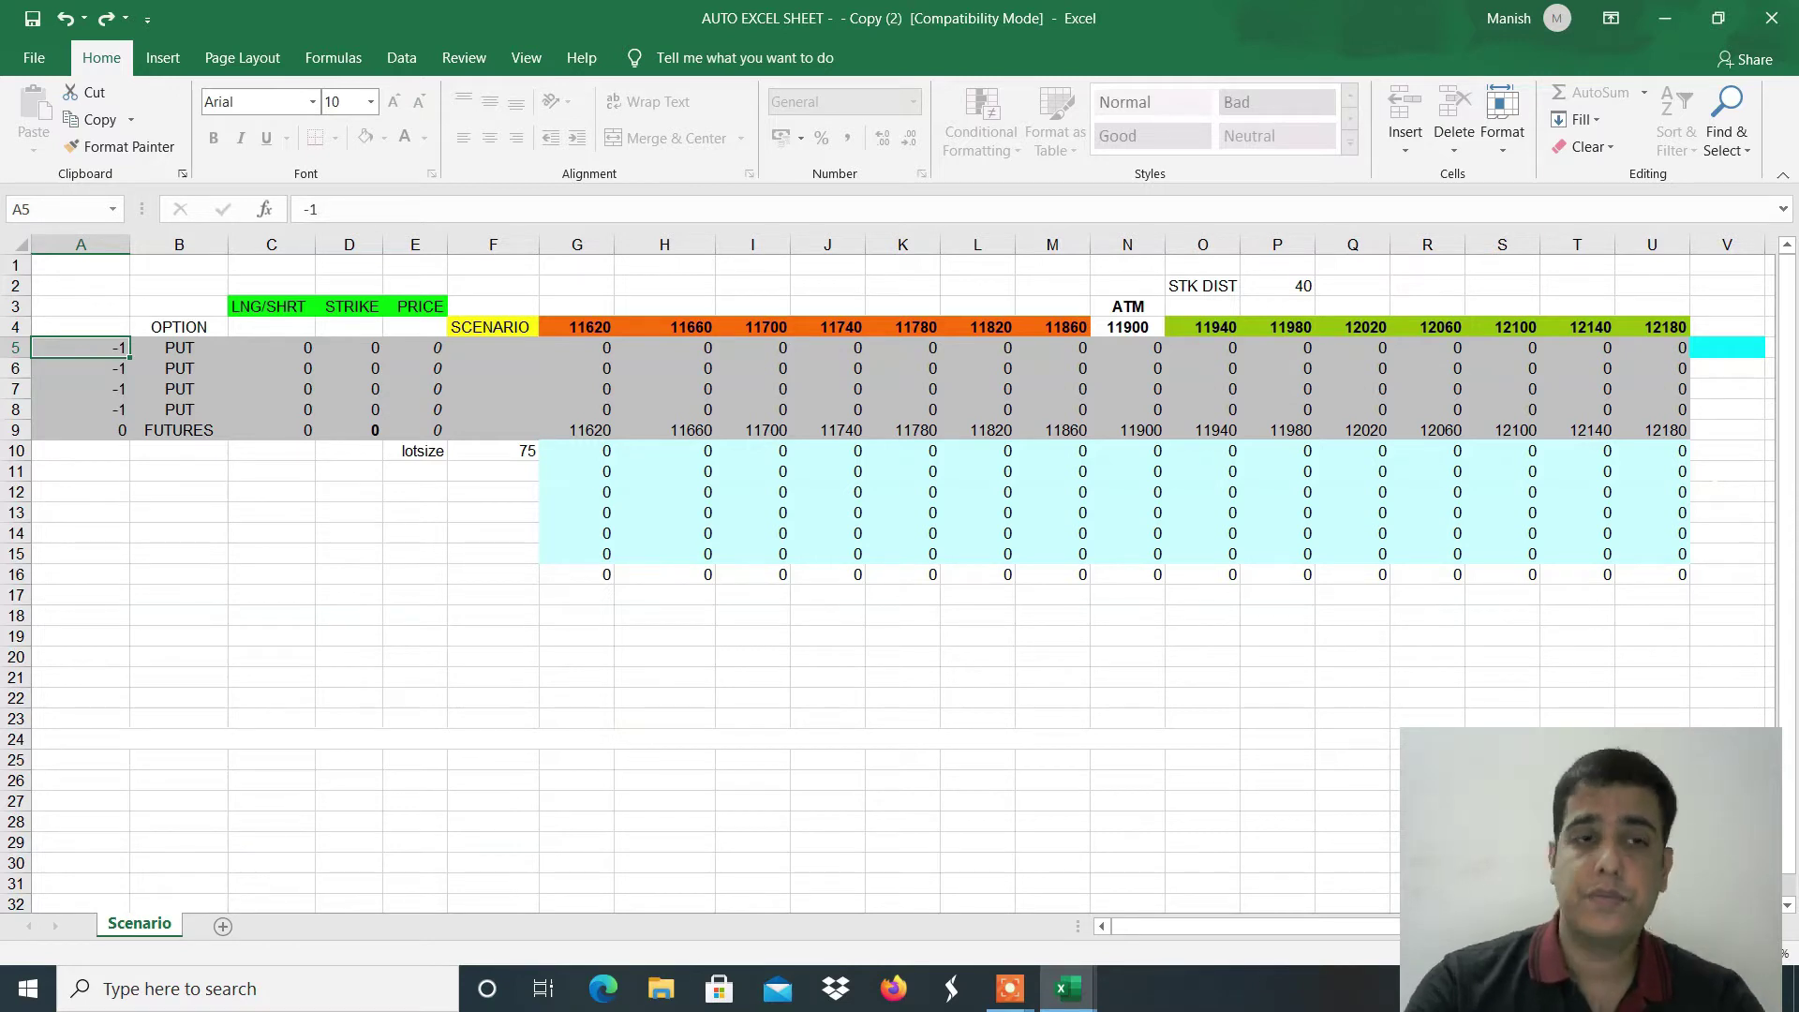
Step: Try the first option's LNG/SHRT quantity as 1, then 2, then 3
click(270, 348)
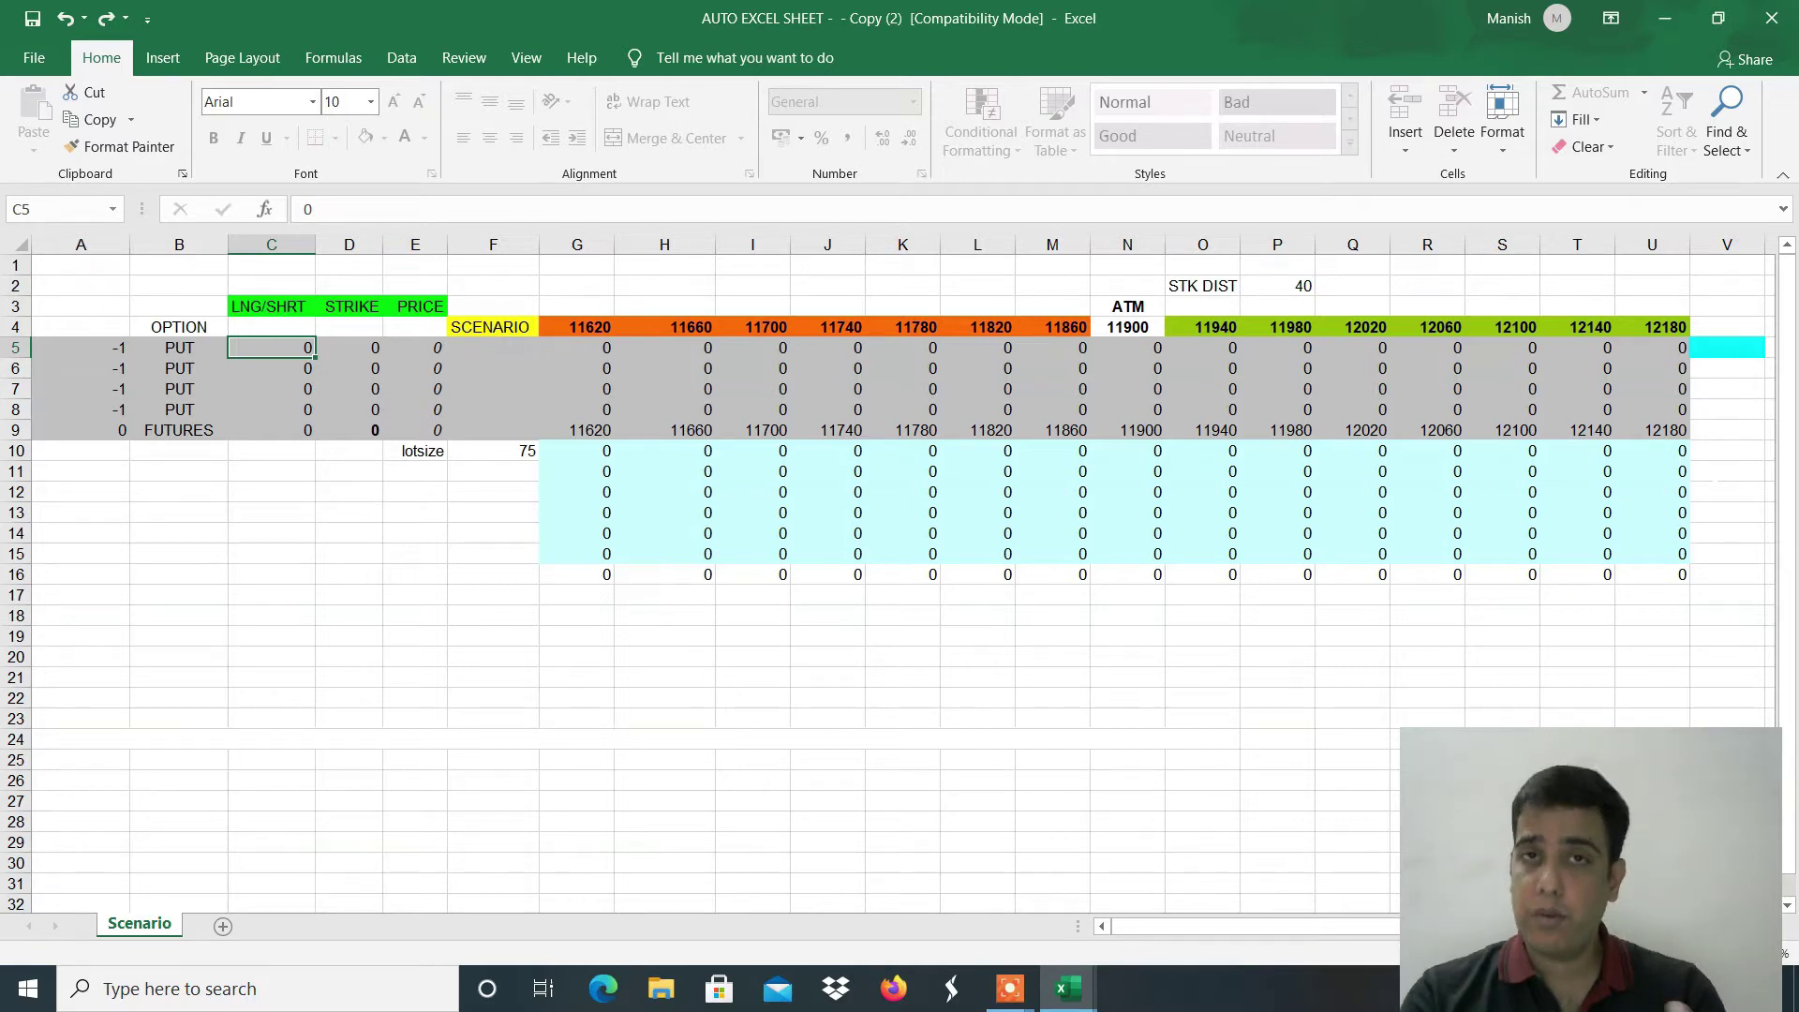
text(1)
key(Return)
key(Up)
text(2)
key(Return)
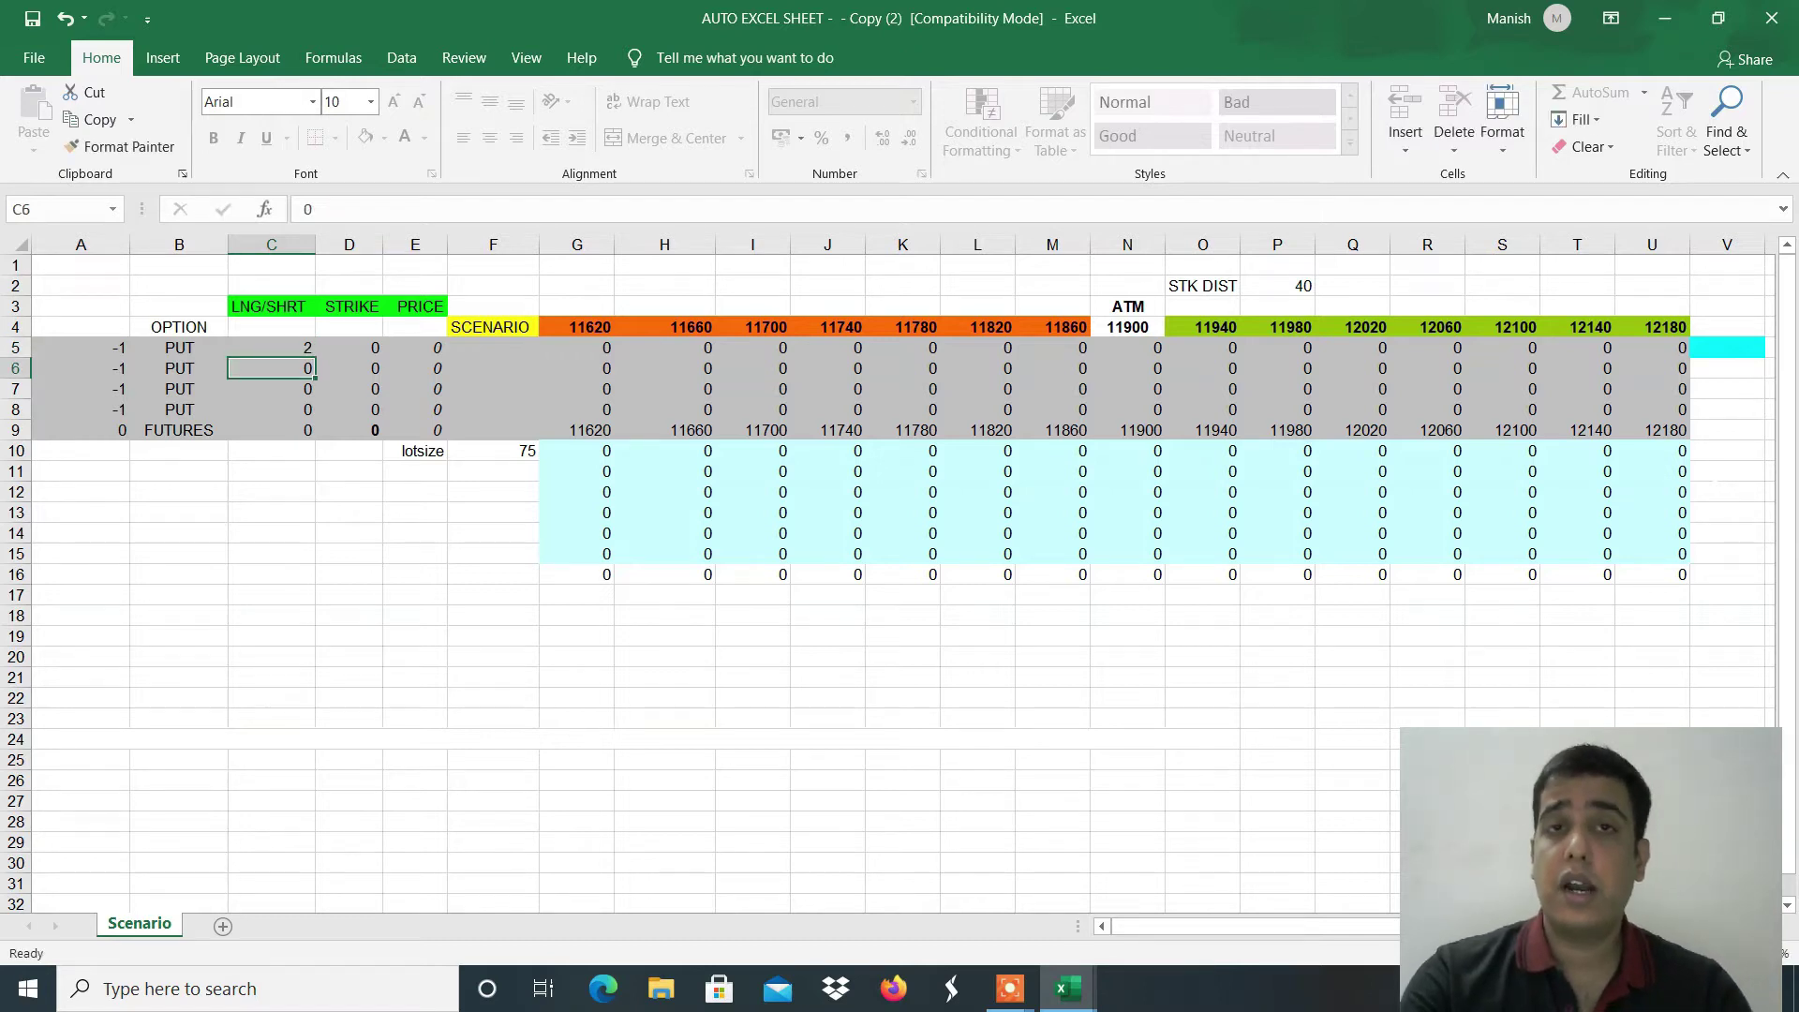
key(Up)
text(3)
key(Return)
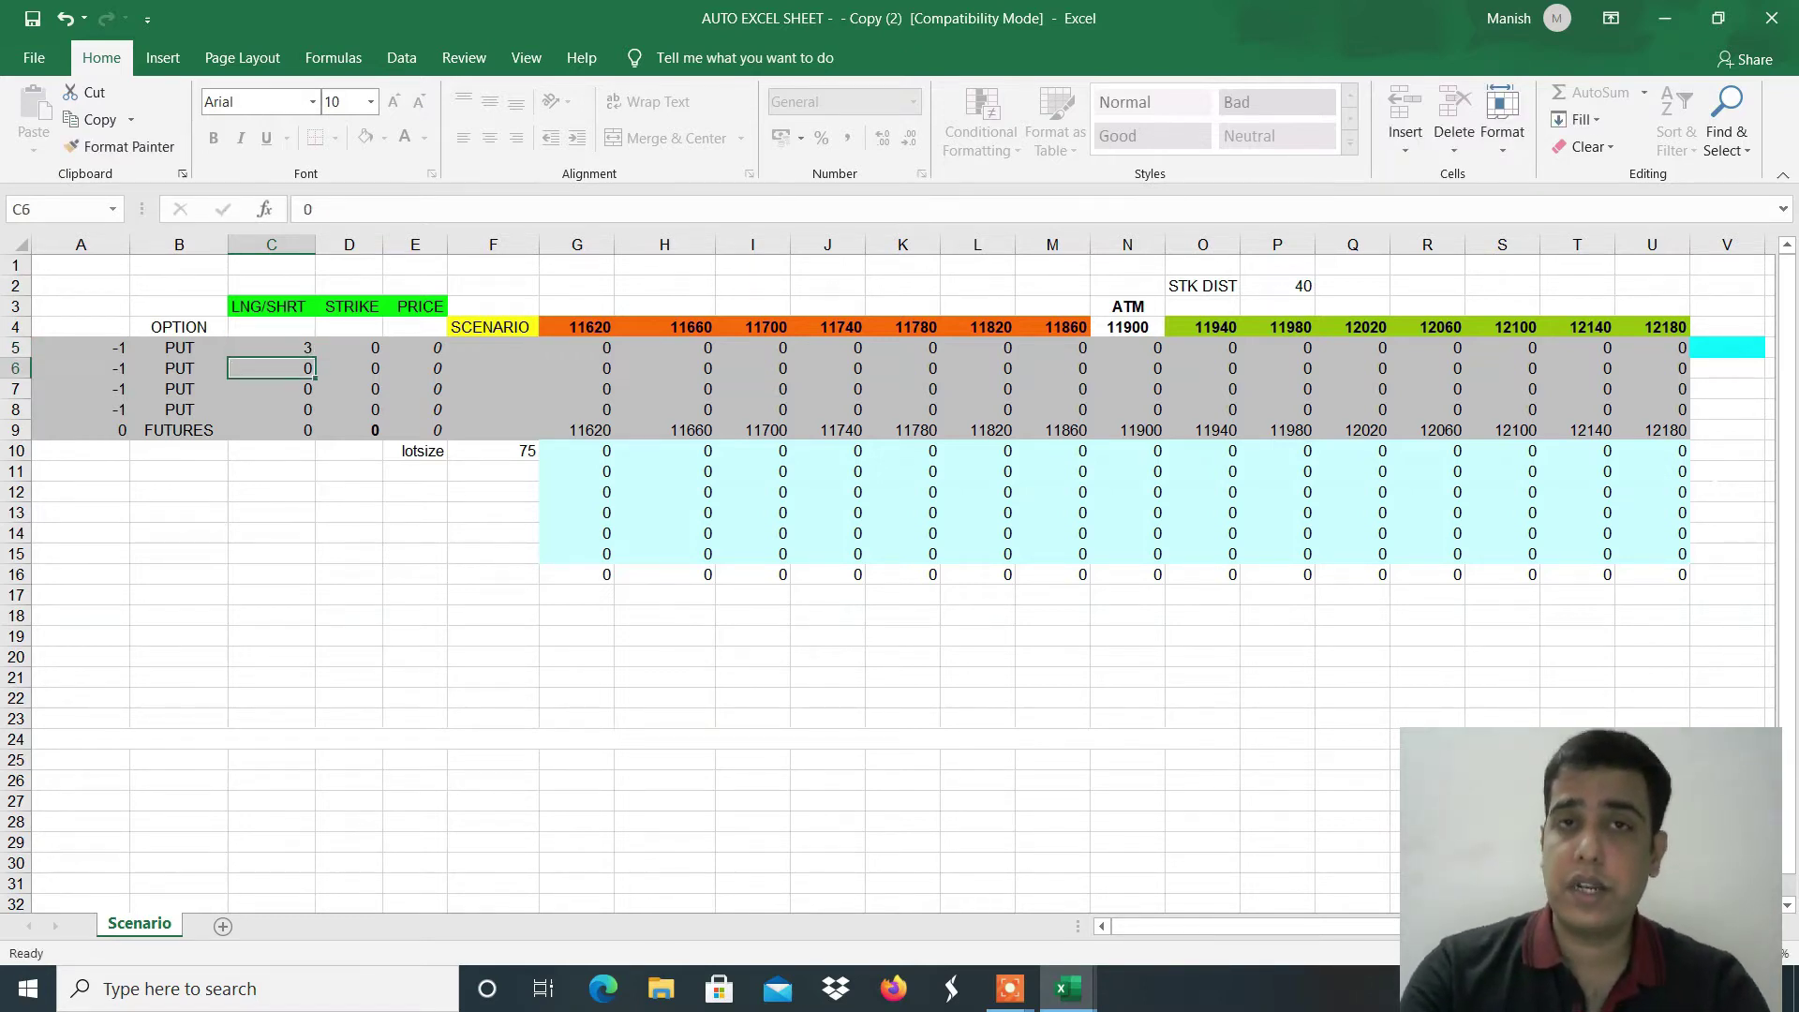
Step: Change the first option's quantity to -1, then -2, finally leaving it at -3
click(271, 346)
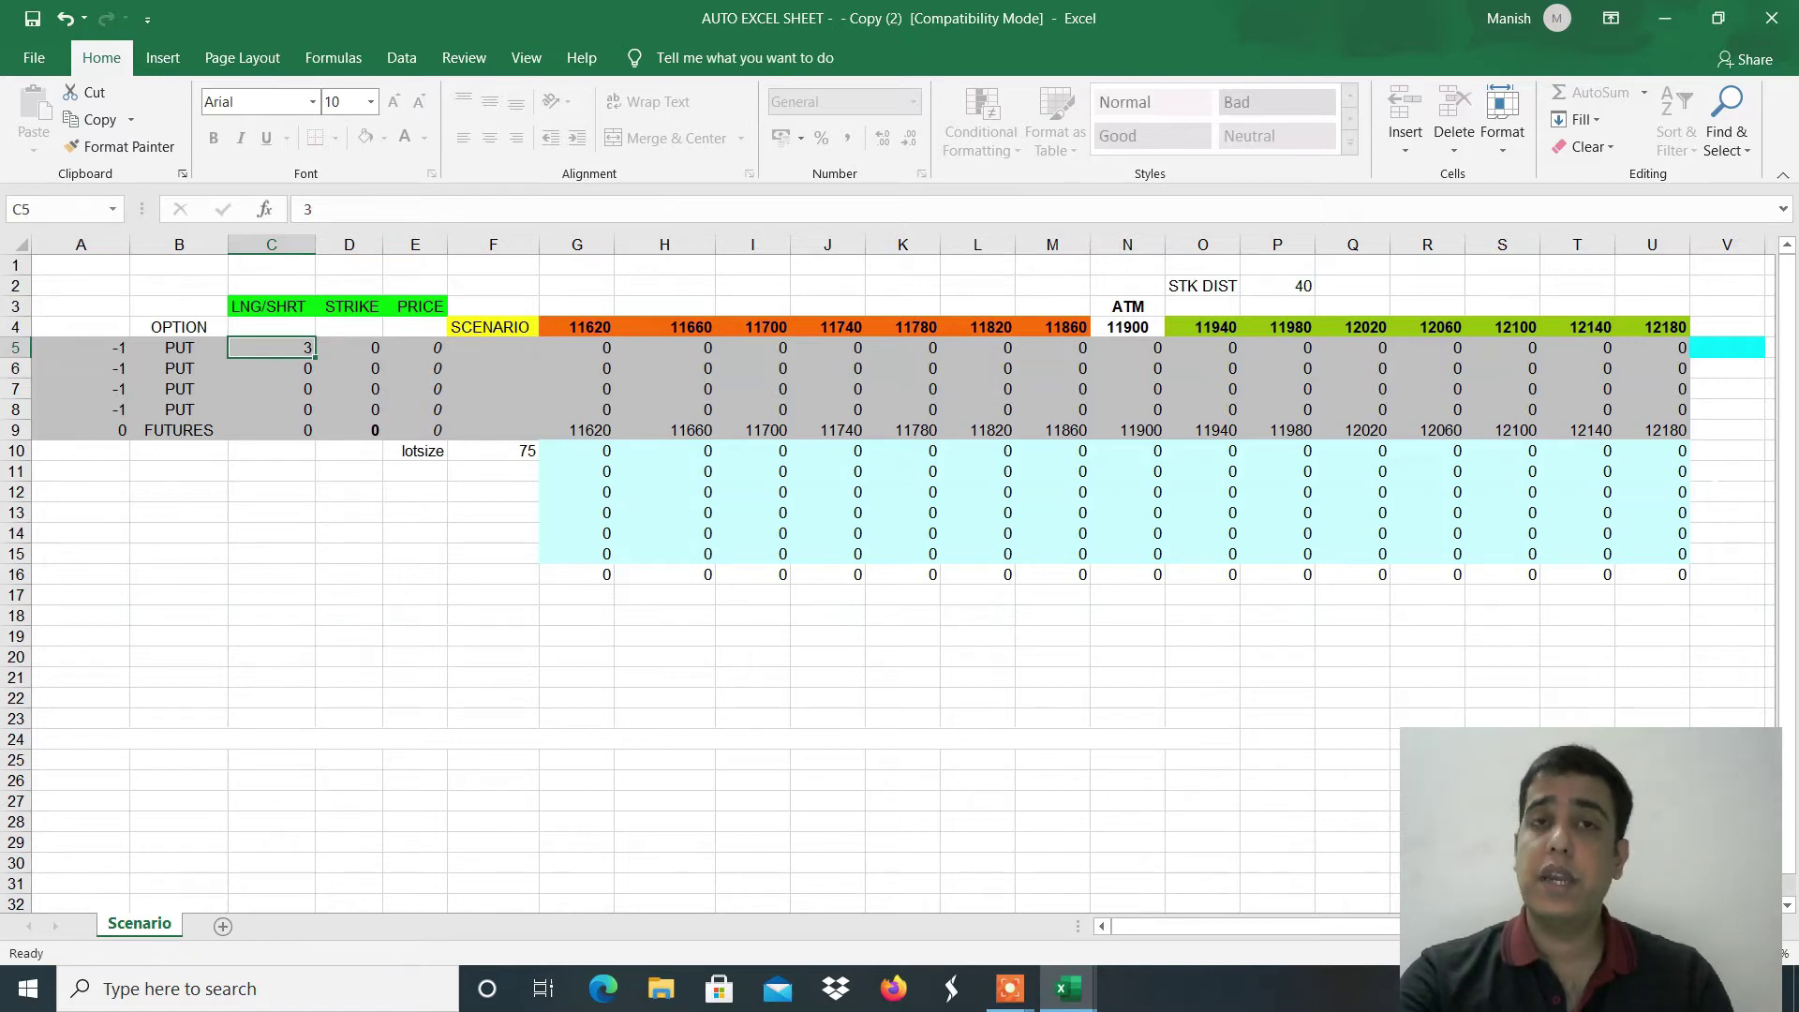
text(-1)
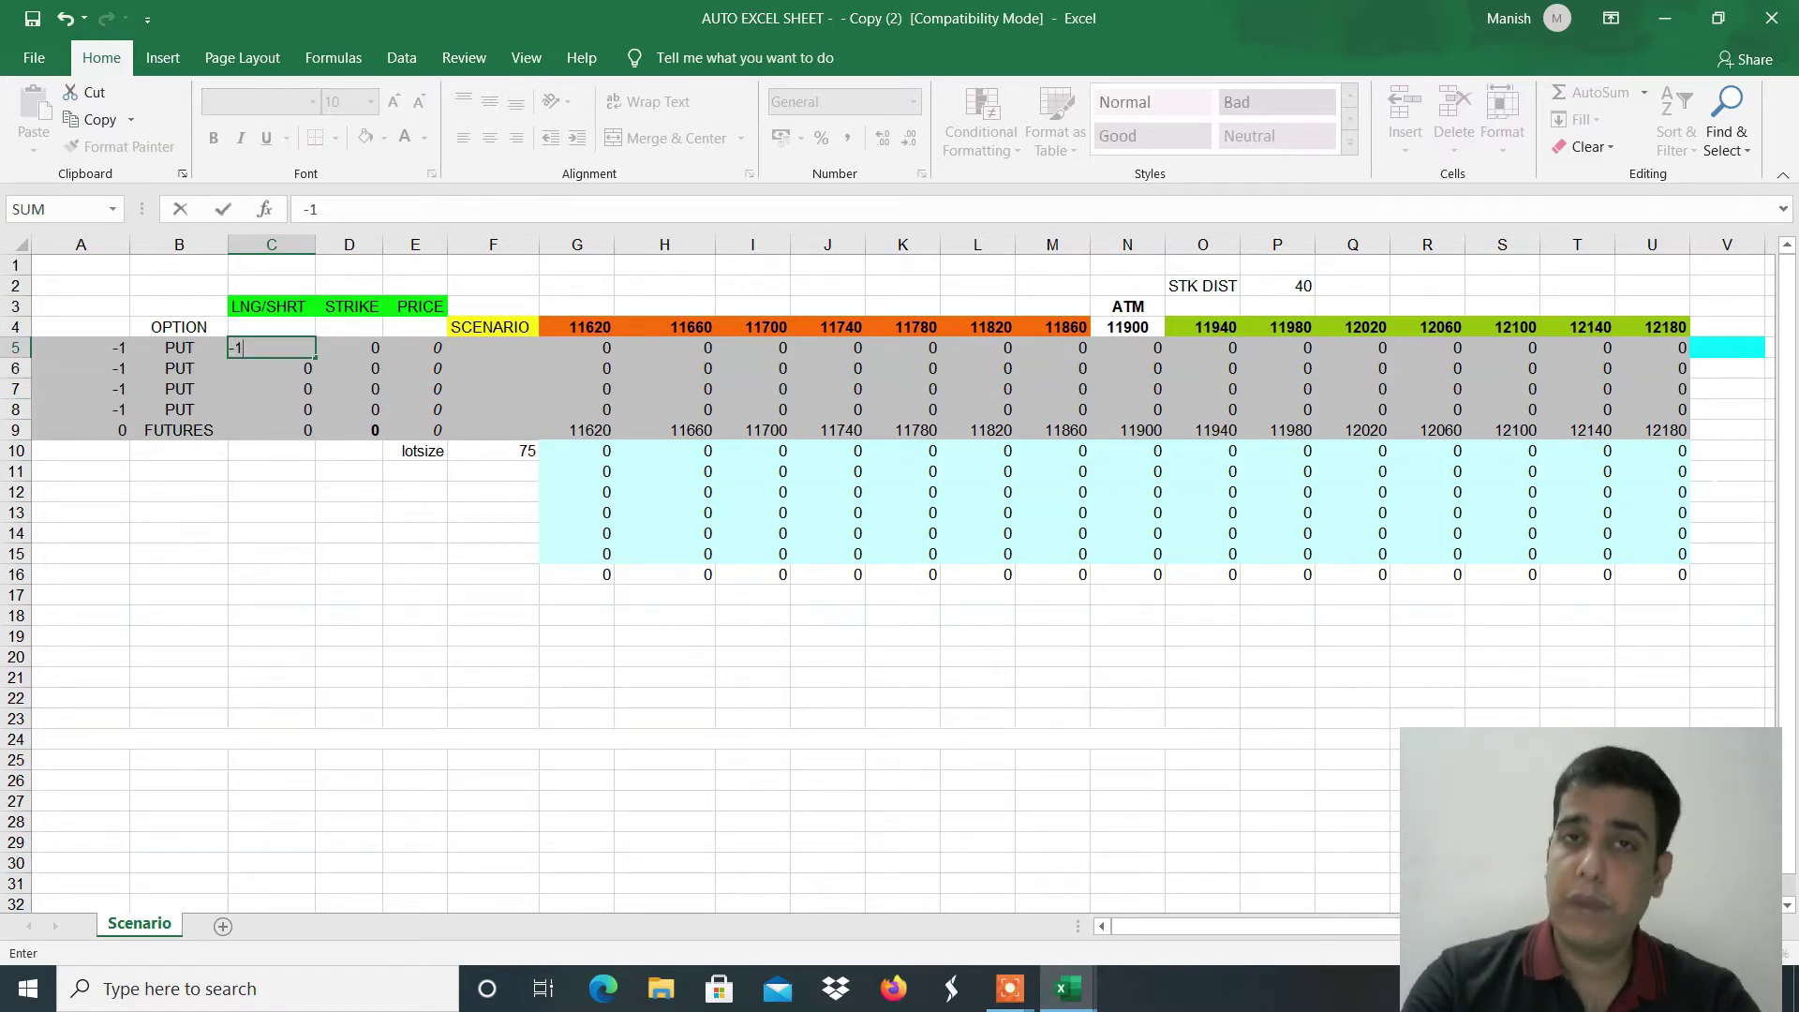
key(ctrl+Return)
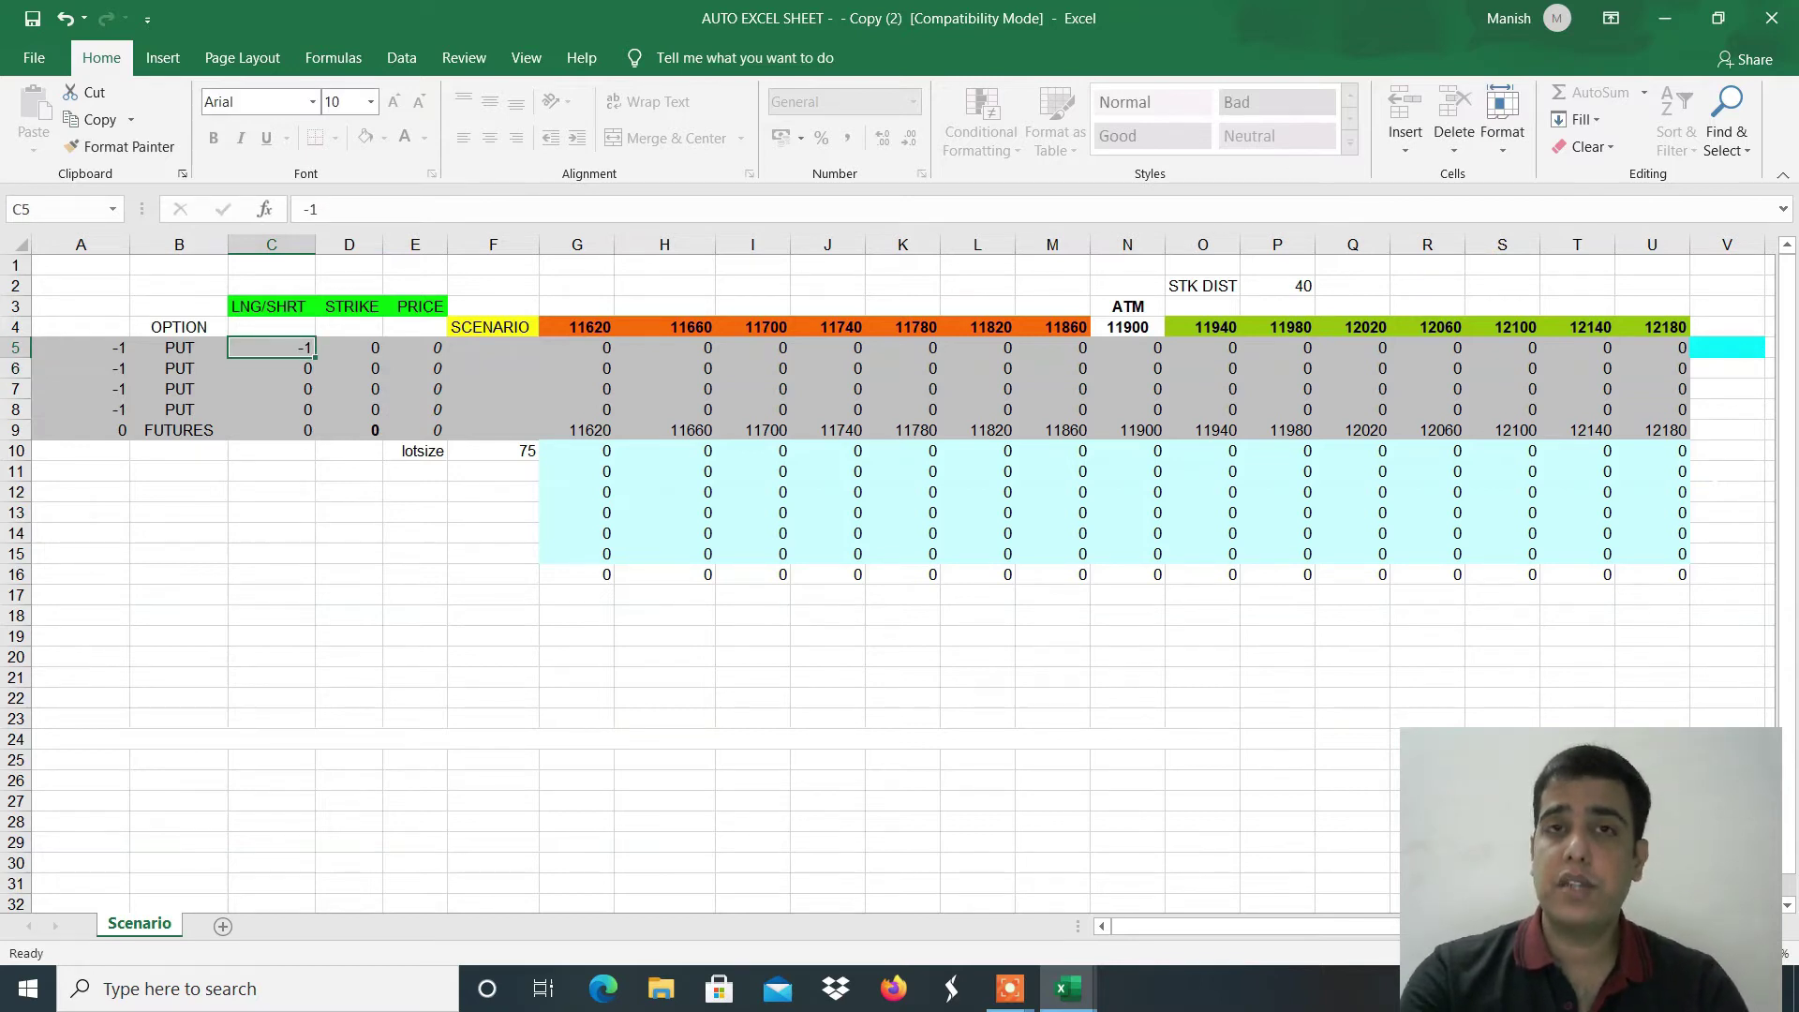
text(-2)
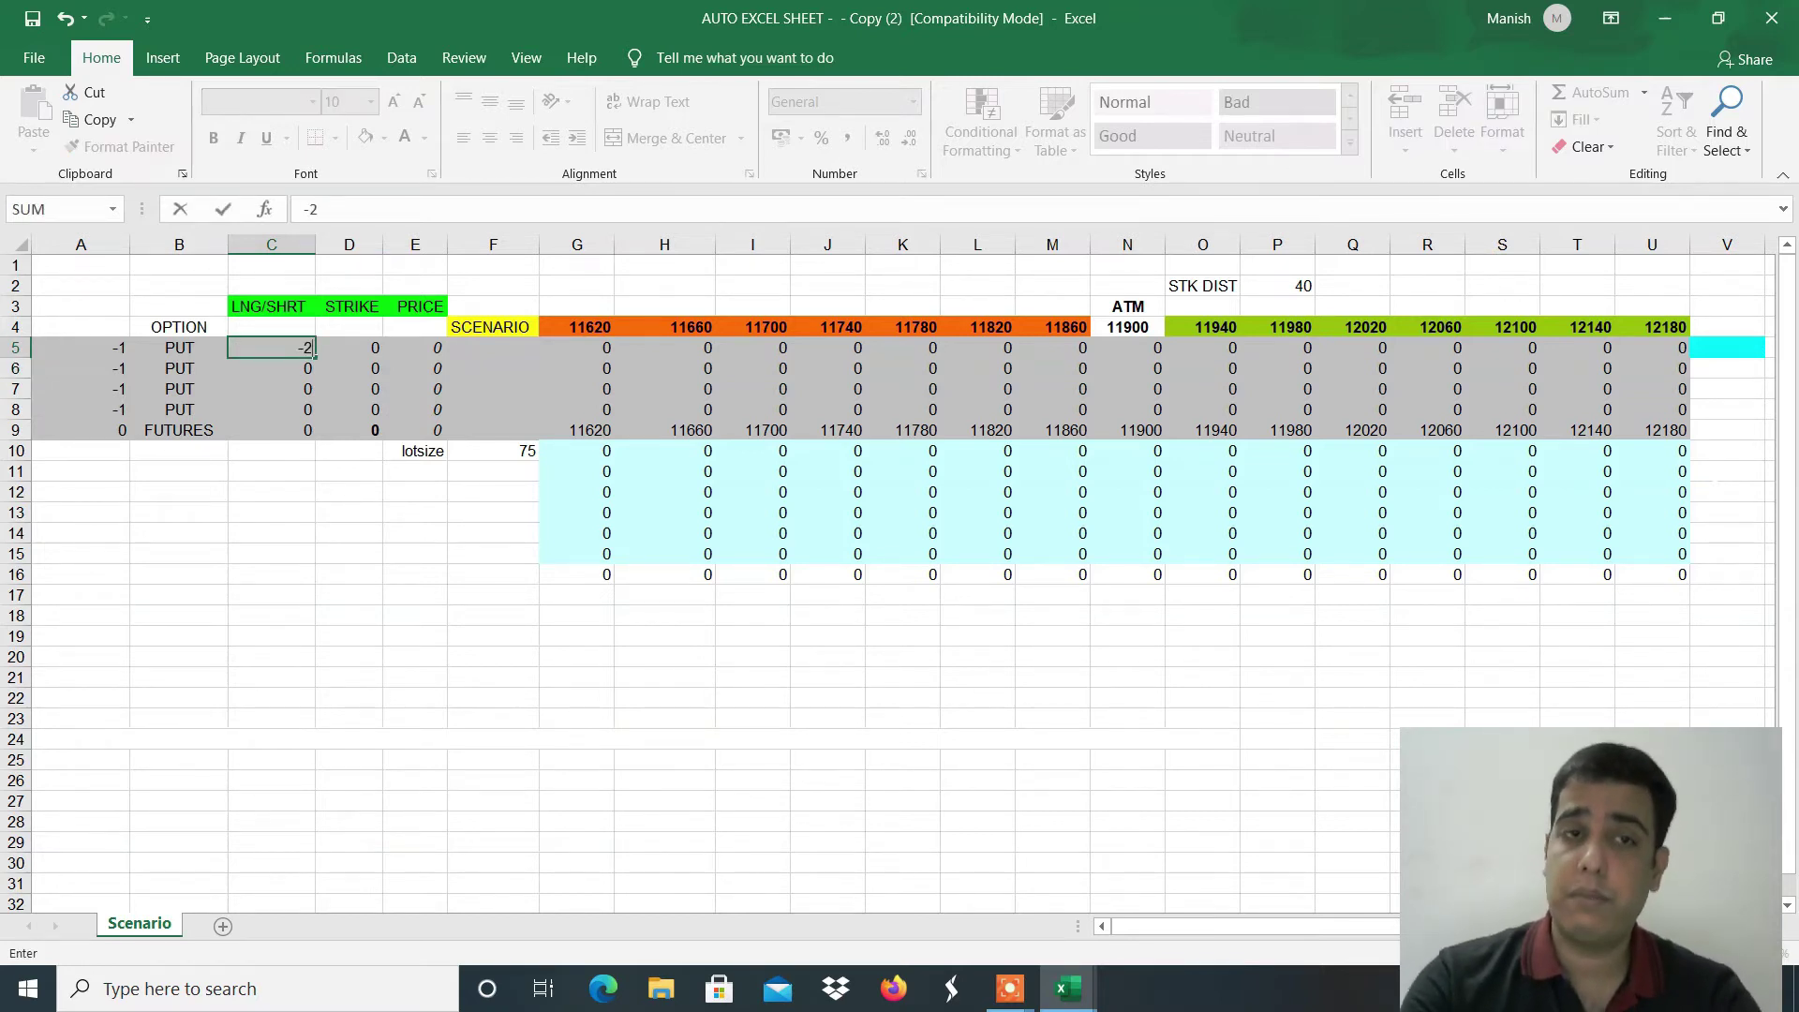
key(Return)
click(271, 348)
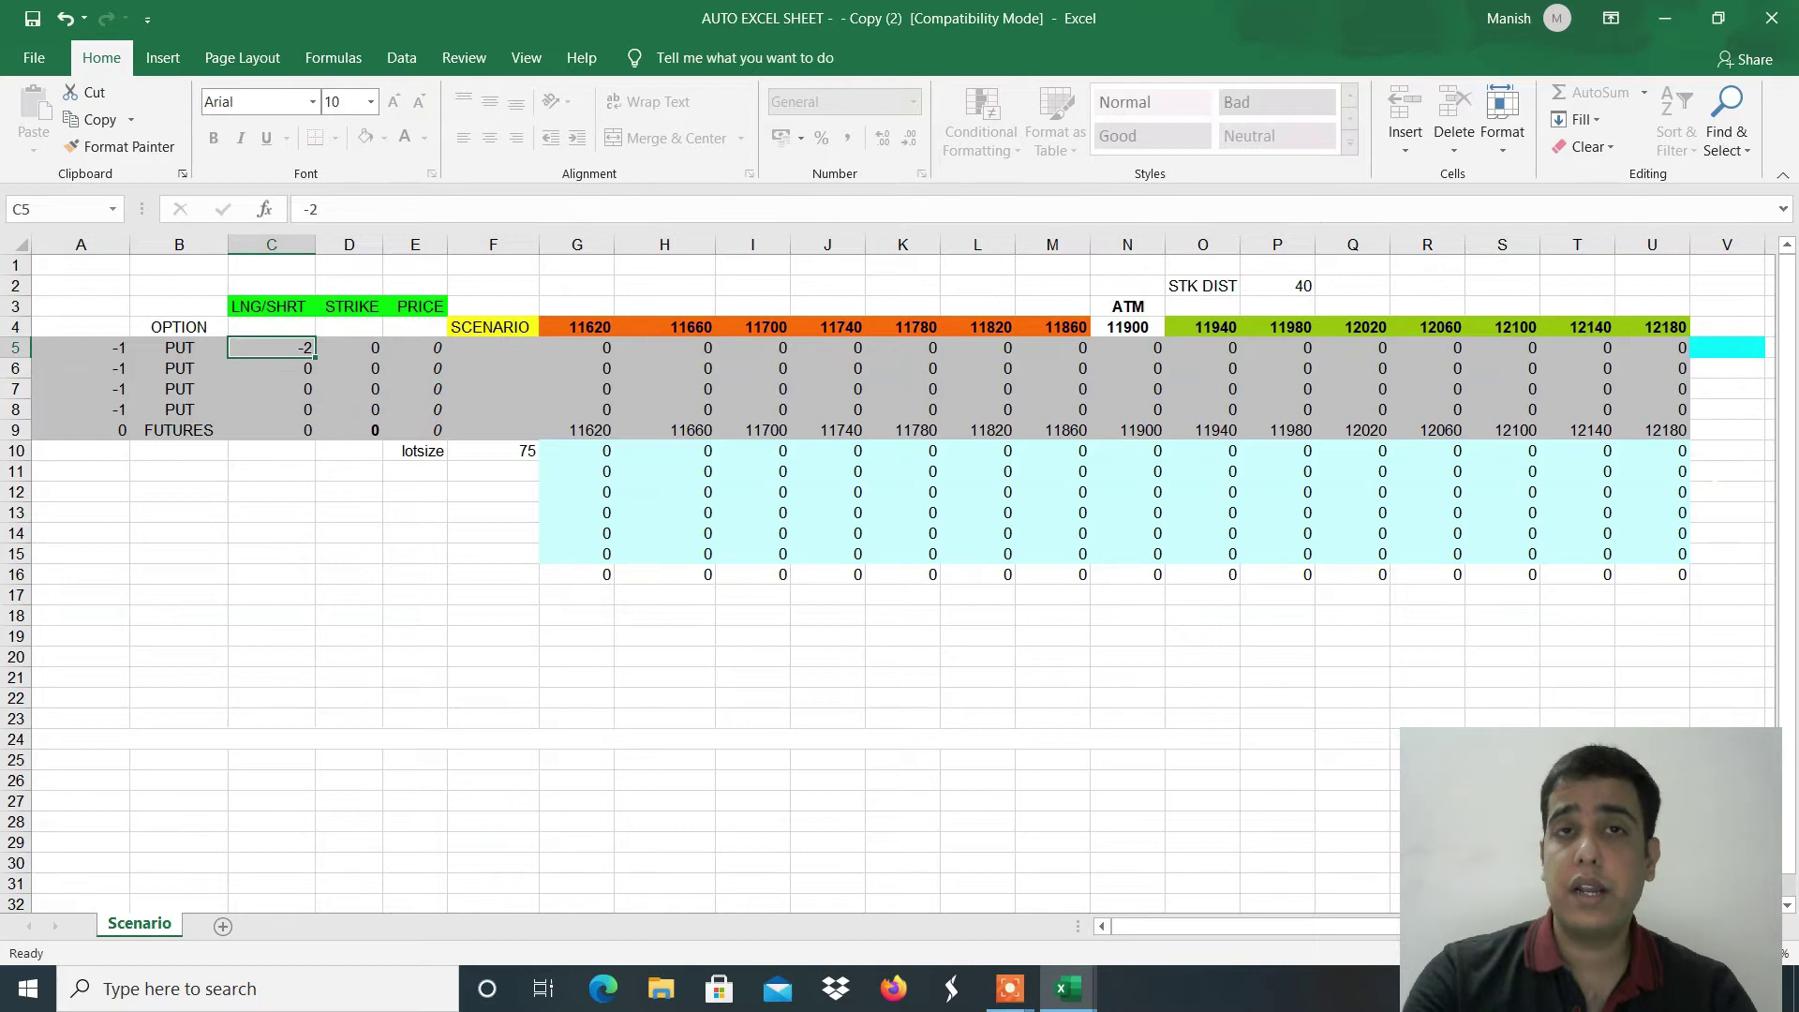
text(-3)
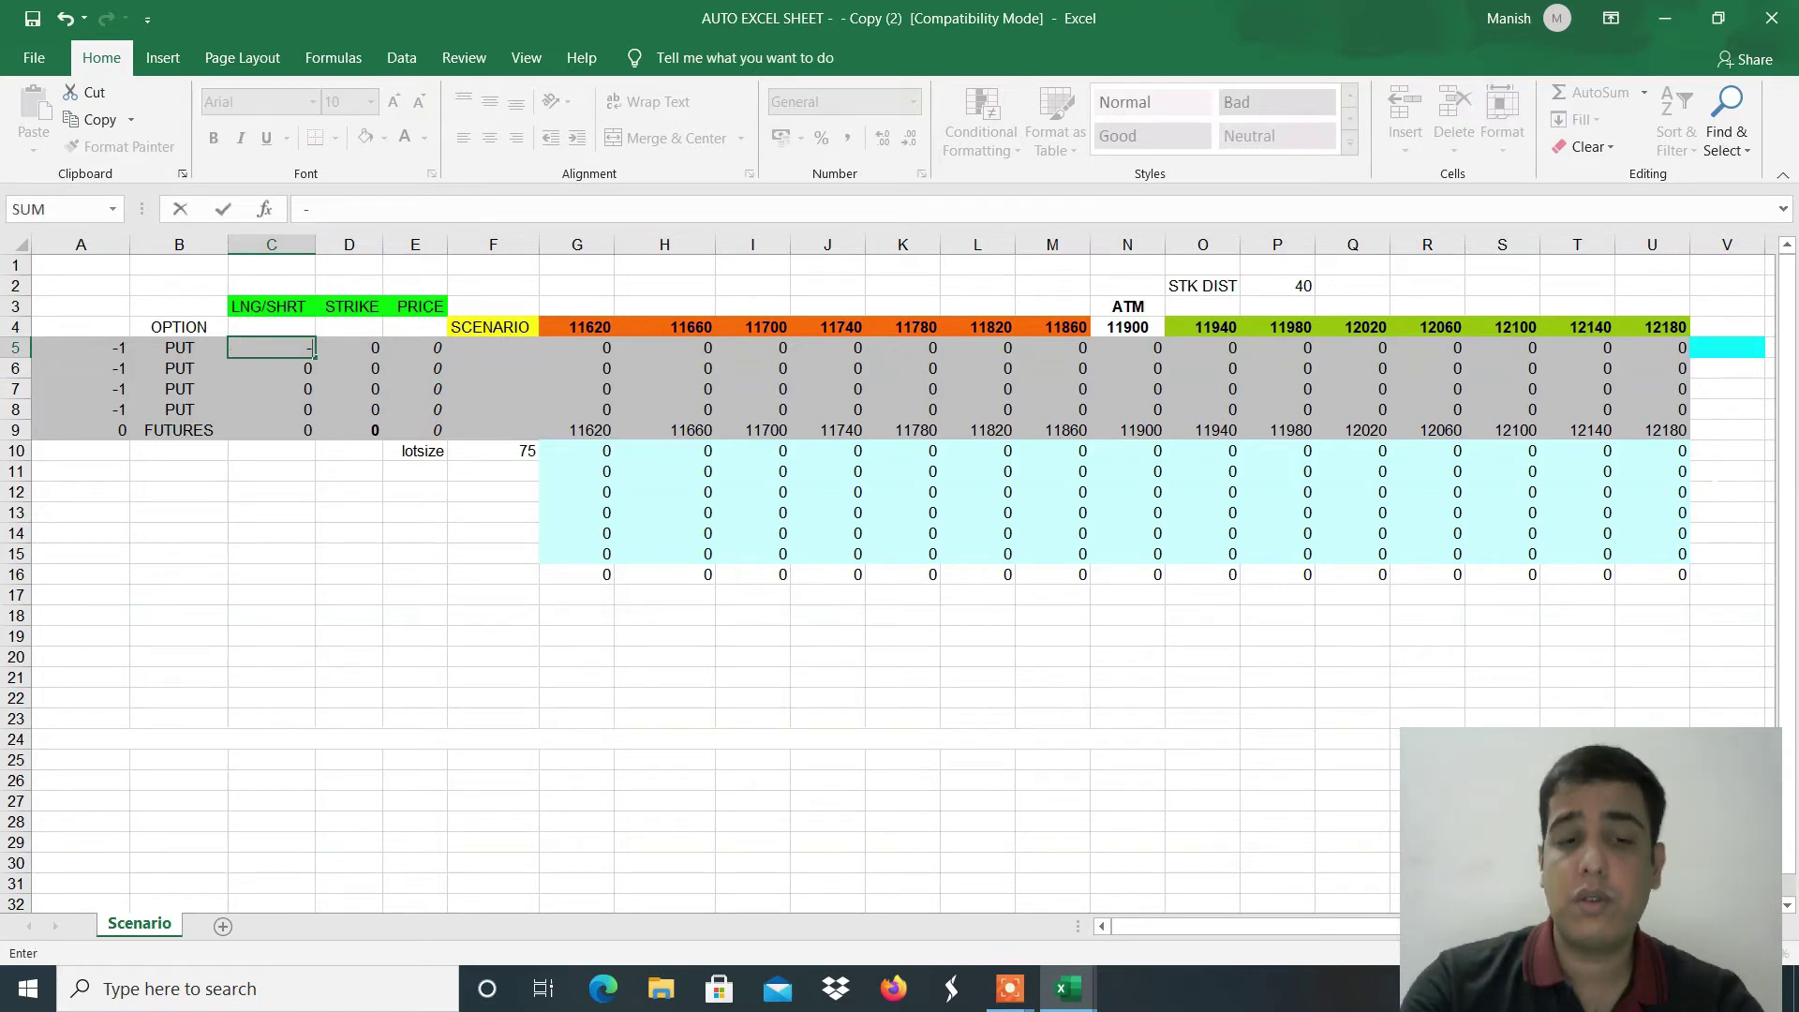
key(Return)
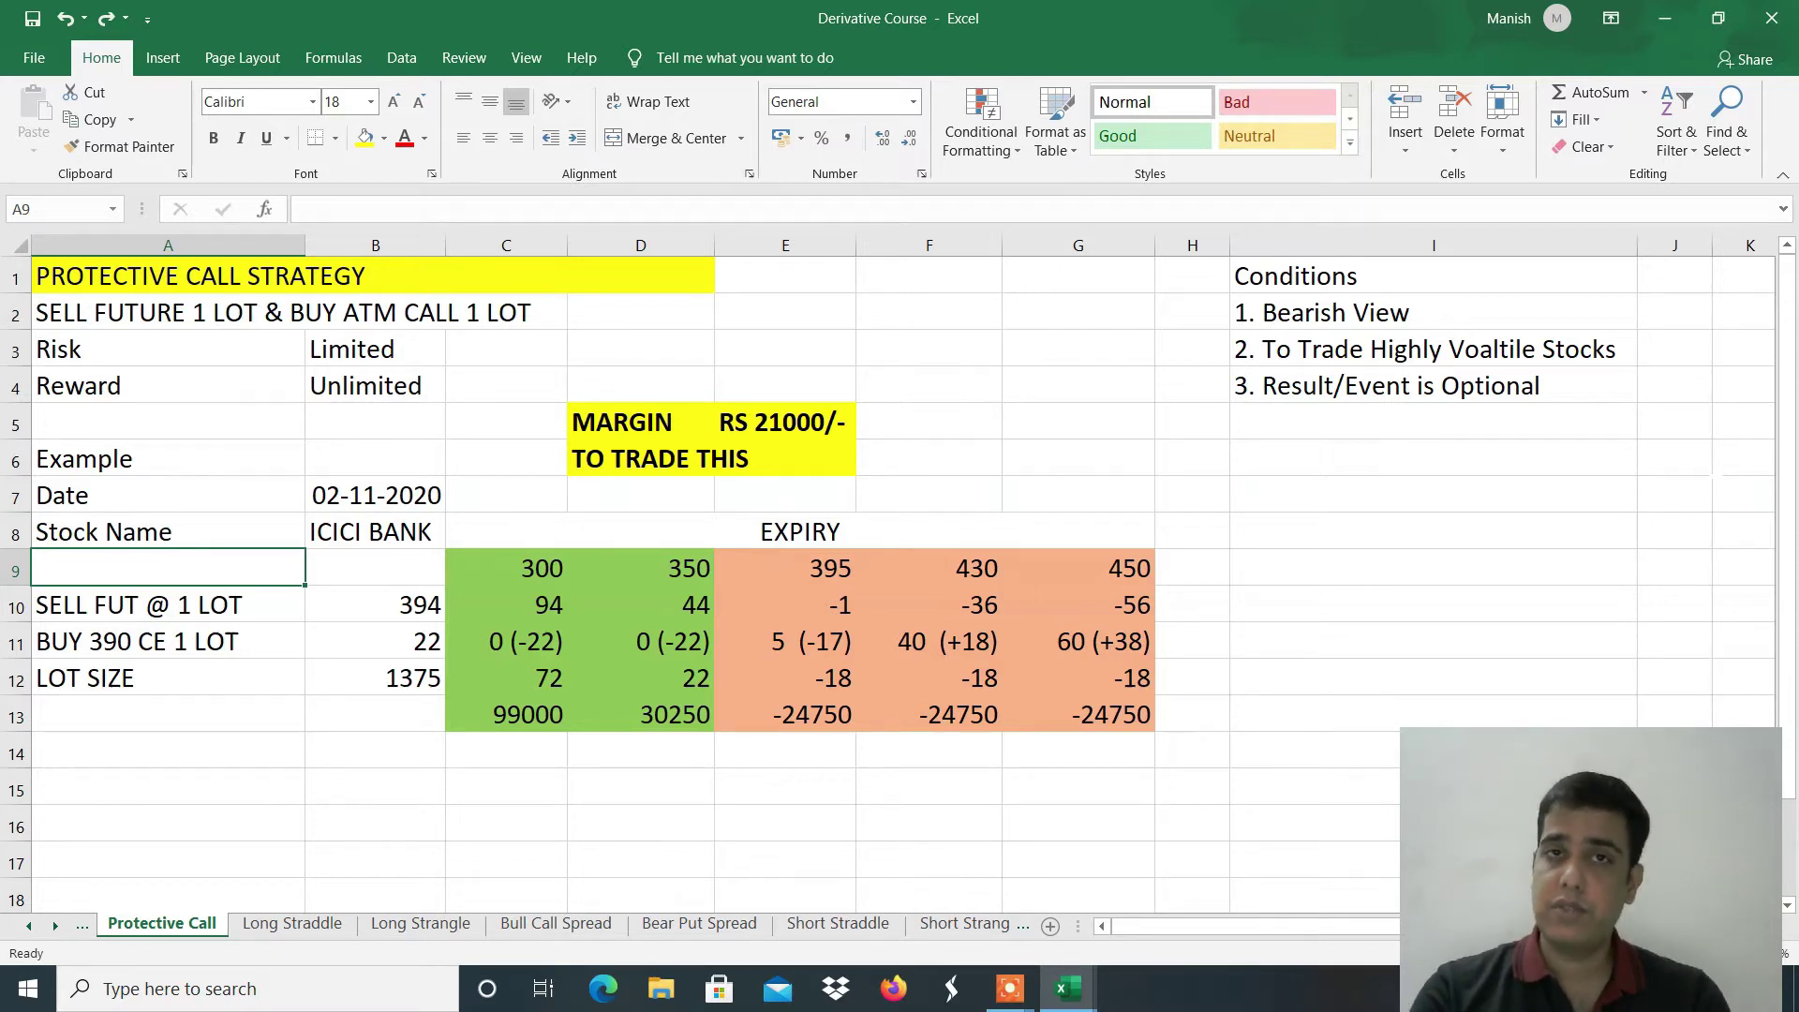
Step: Review the Protective Call legs (sell future at 394, buy call at 22) and return to the scenario
click(168, 605)
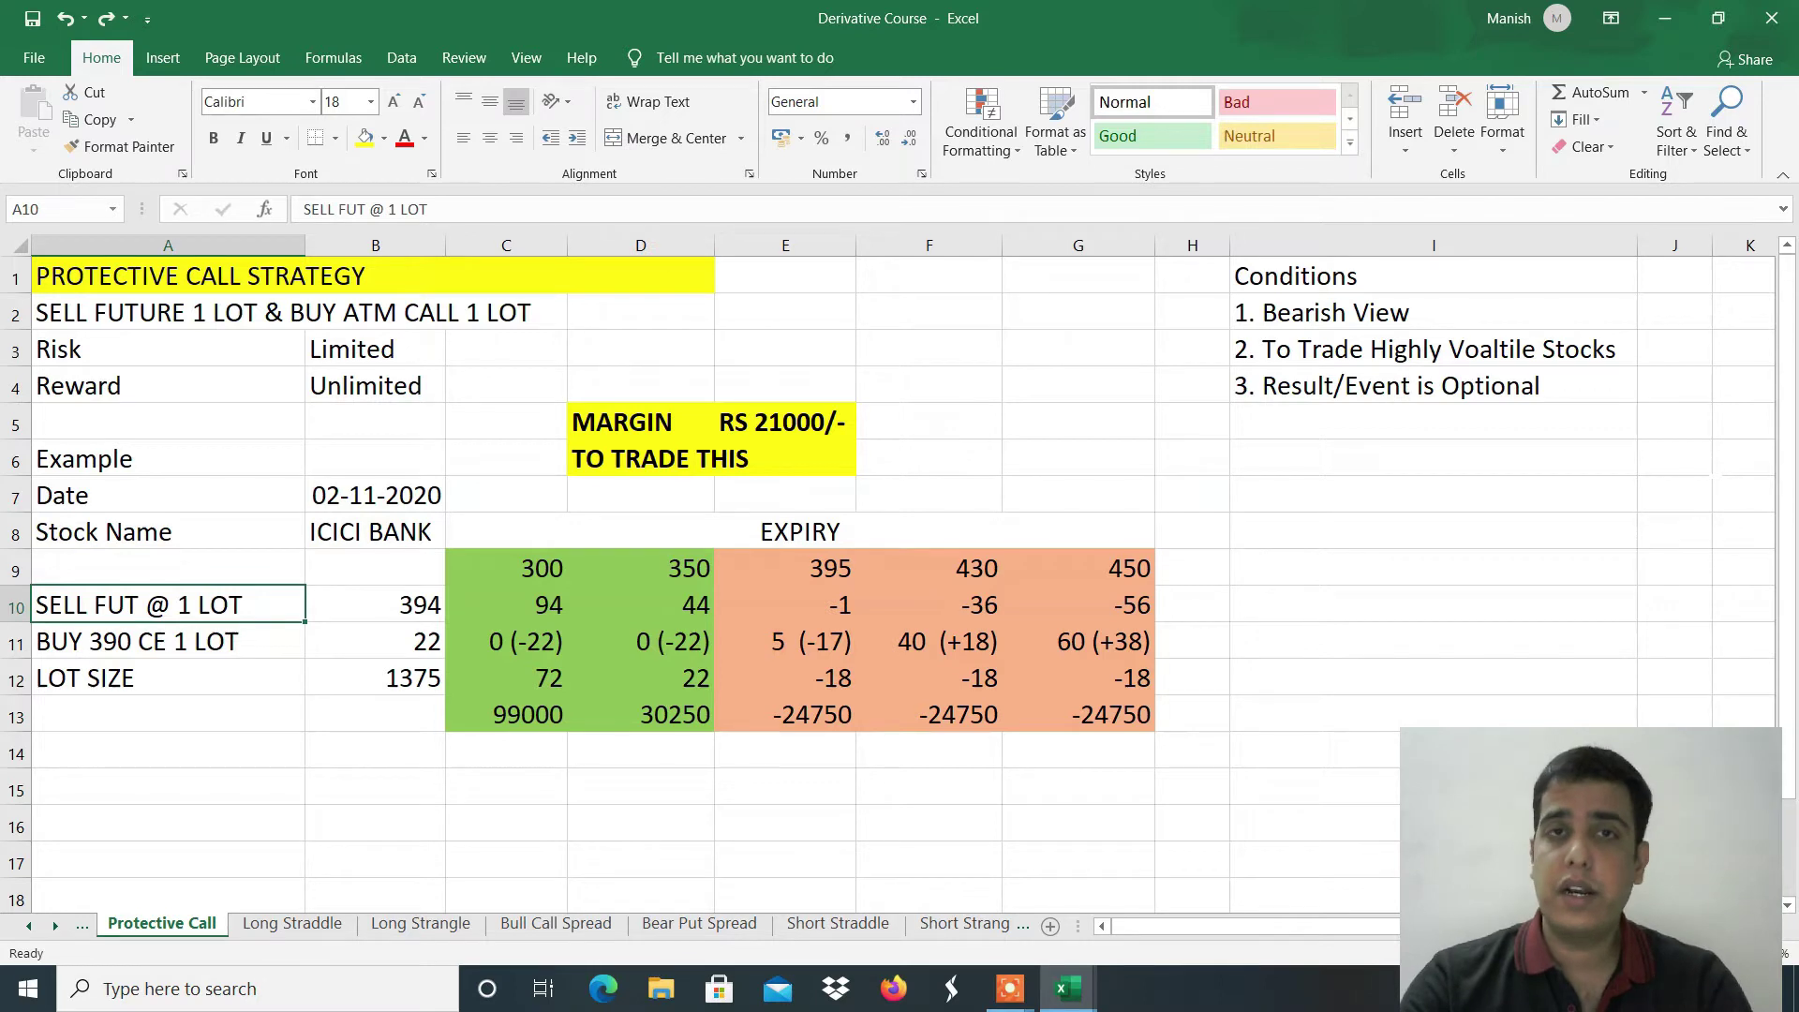
key(Tab)
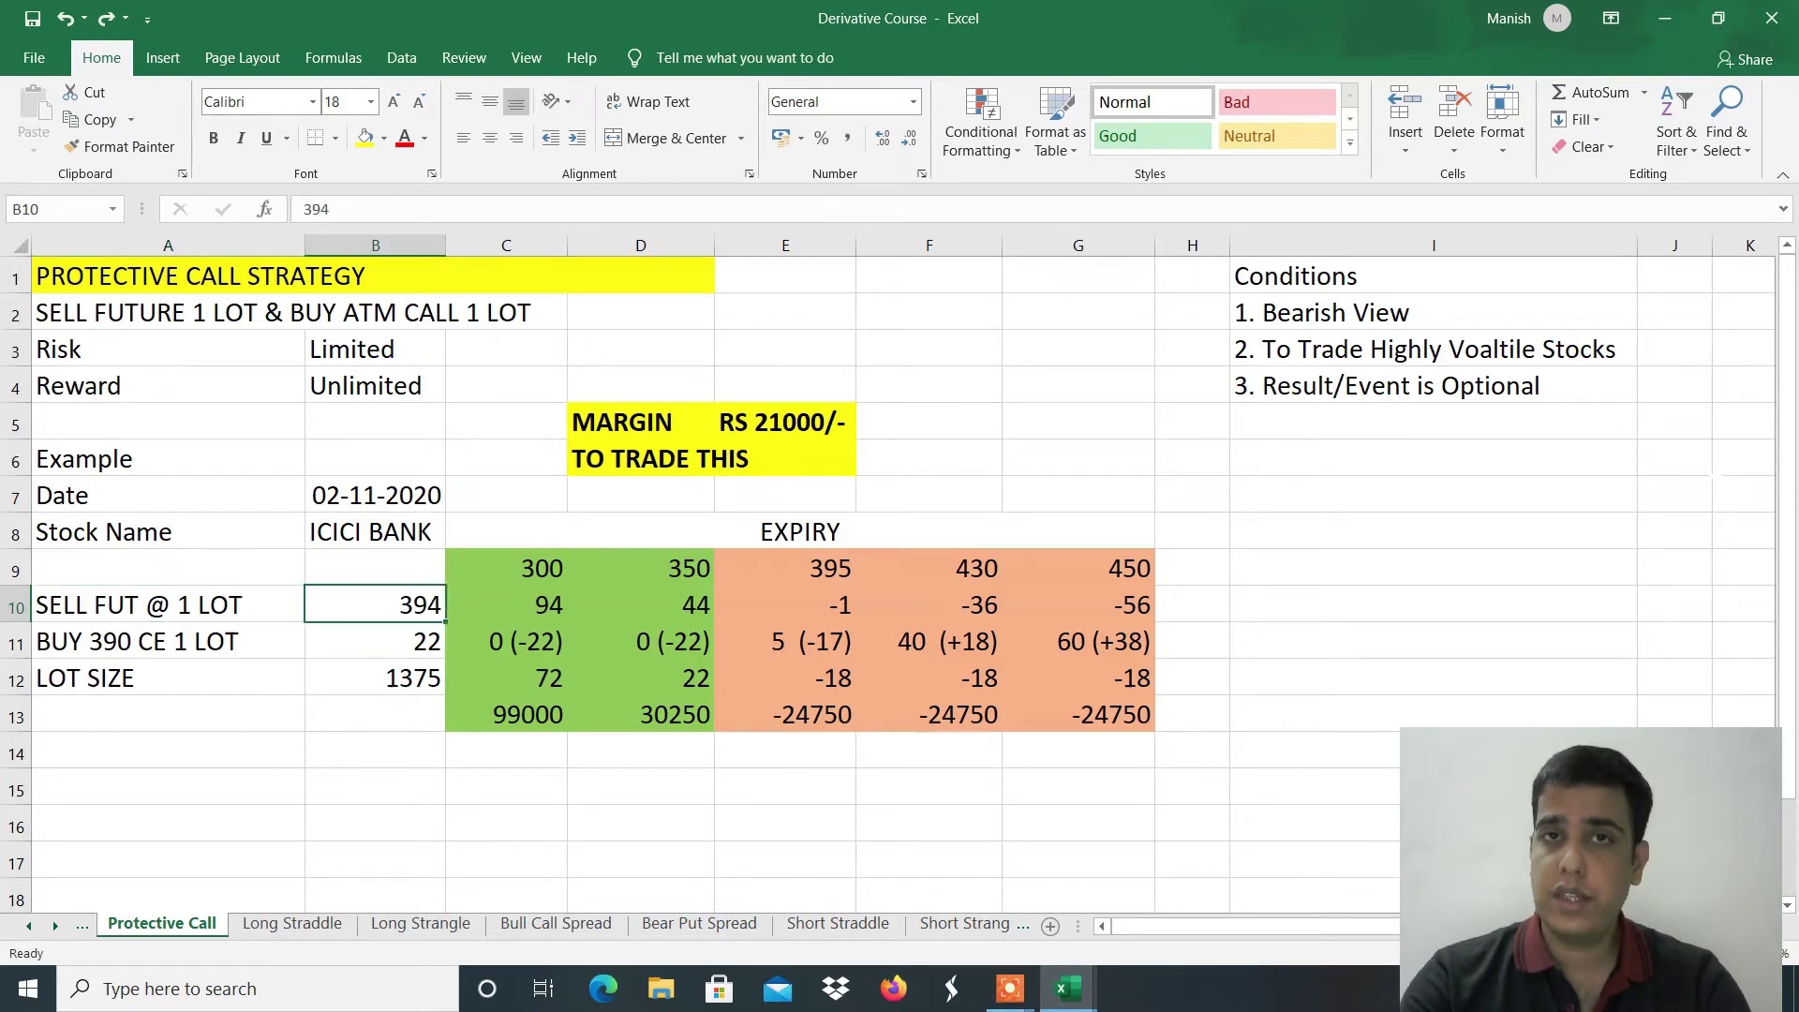
key(Return)
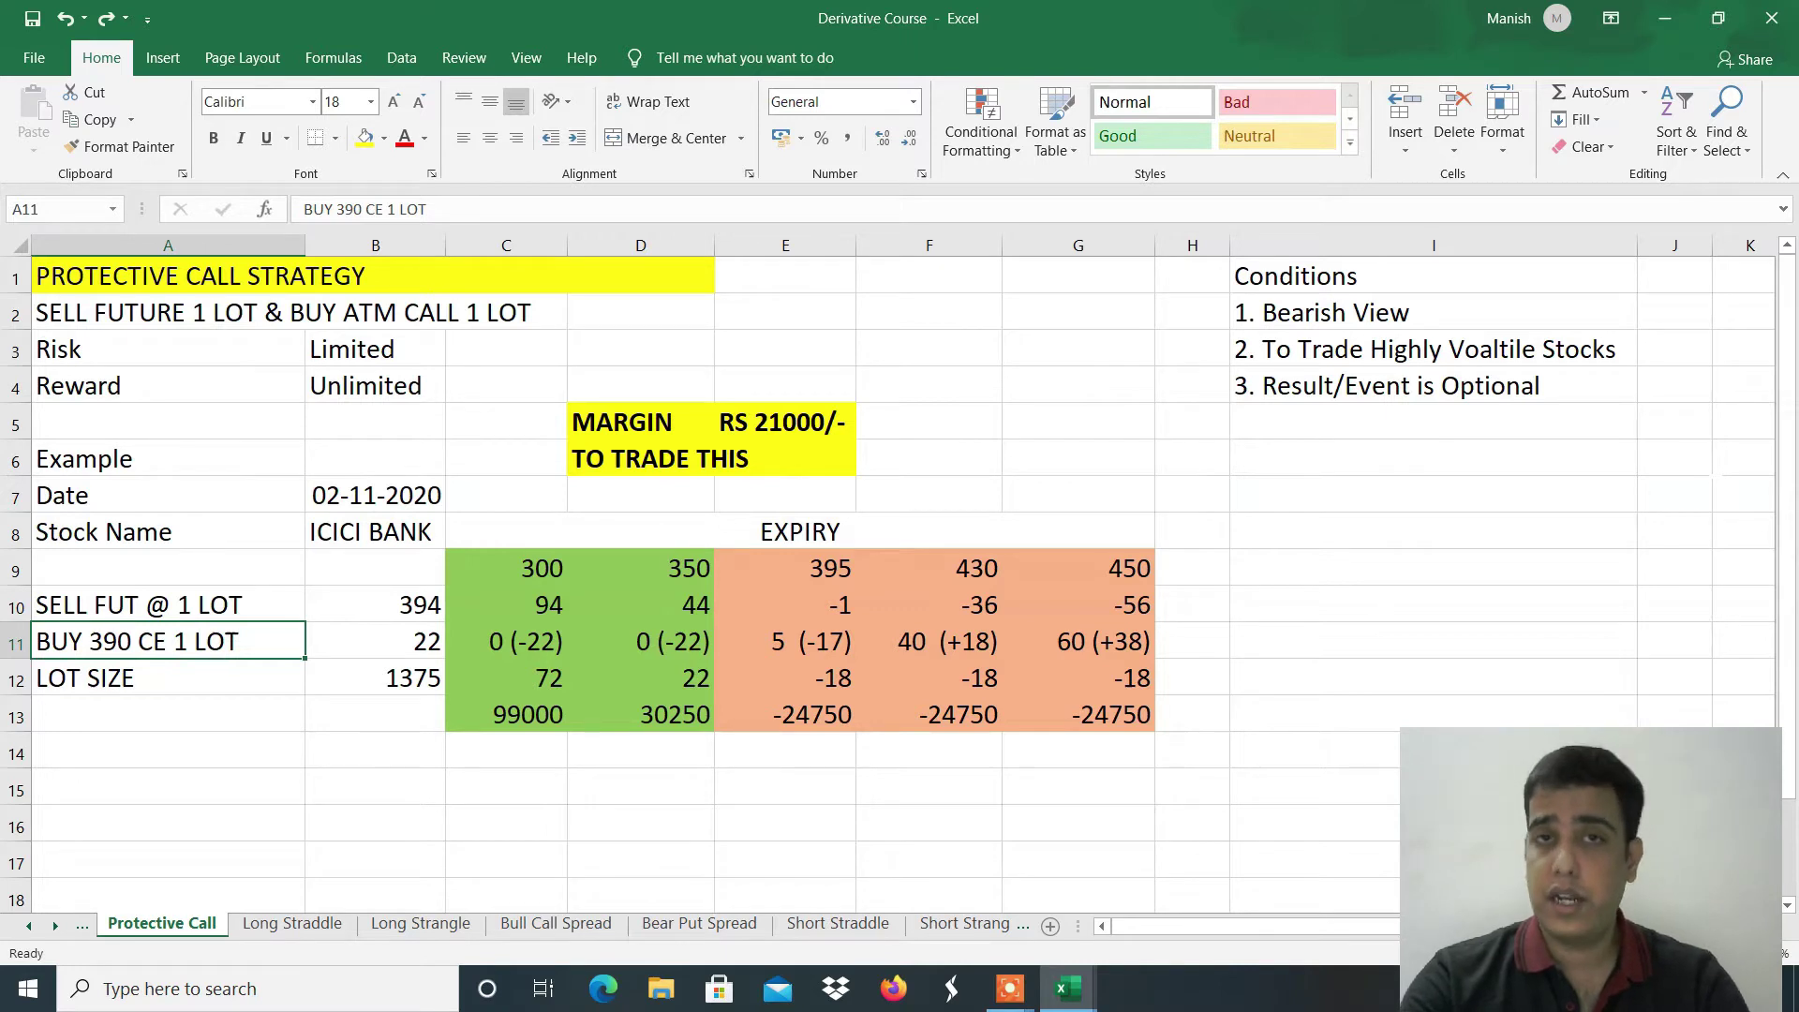
click(374, 640)
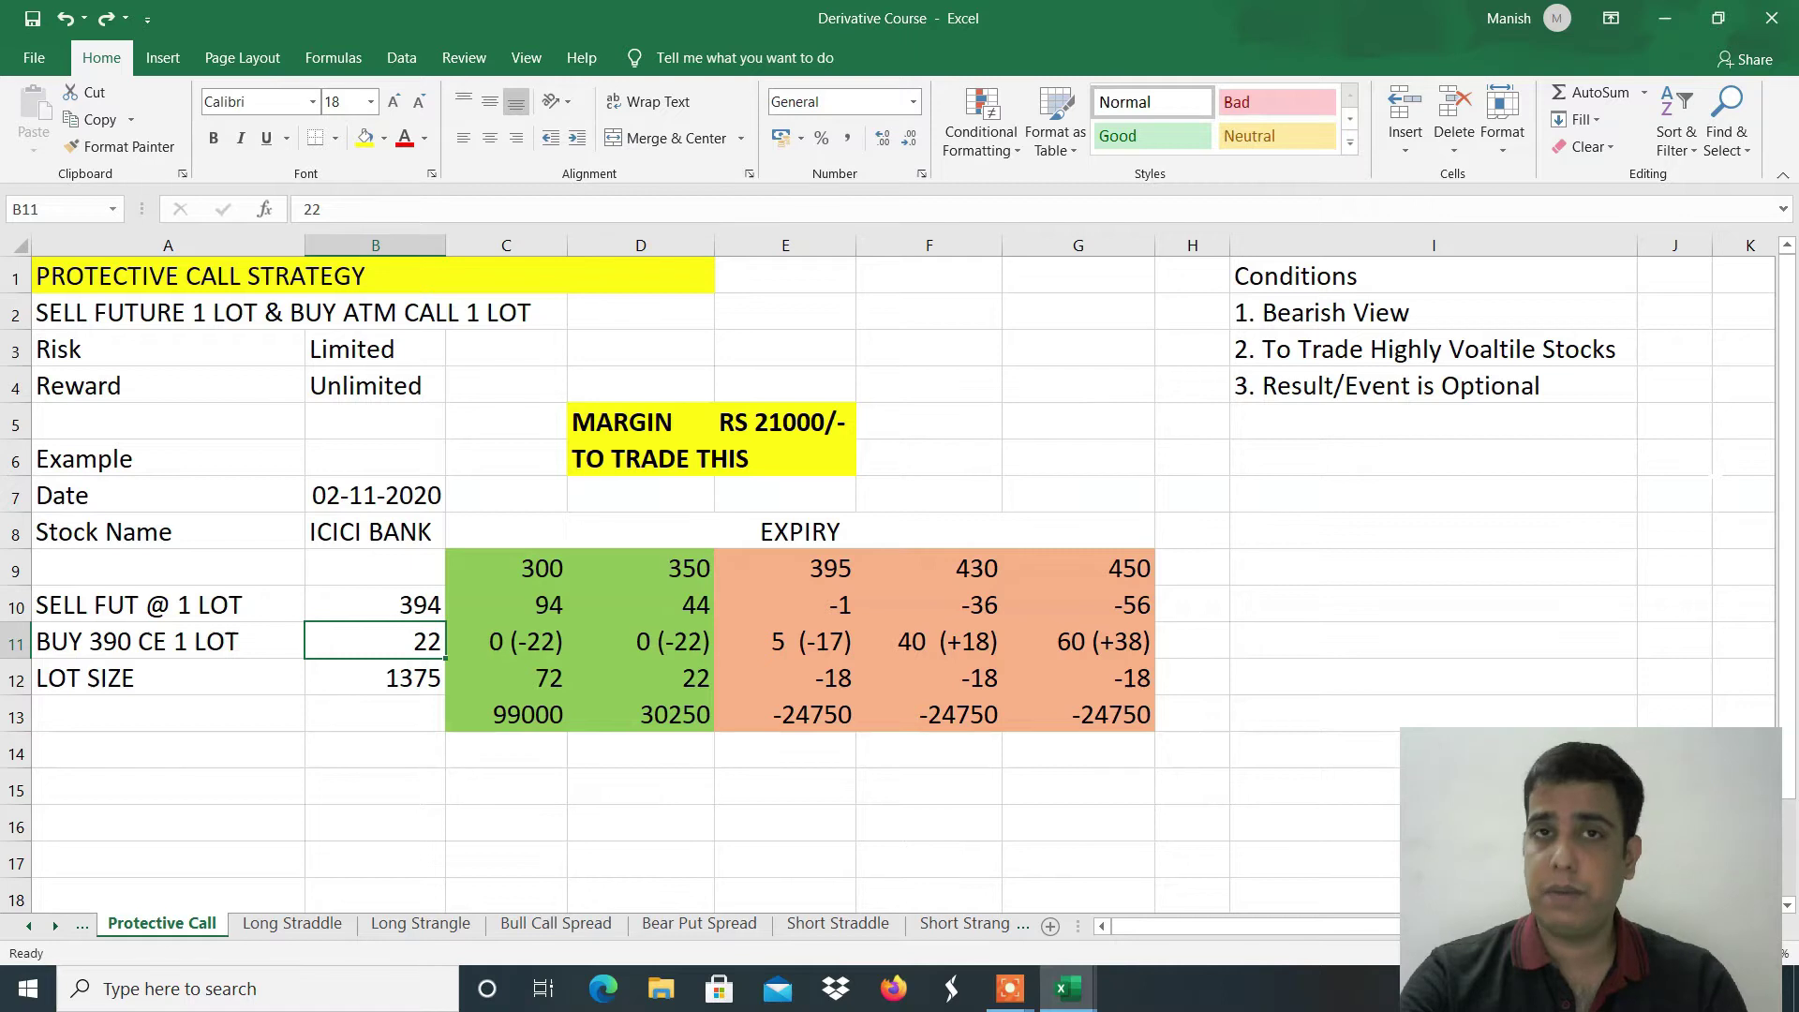
key(alt+Tab)
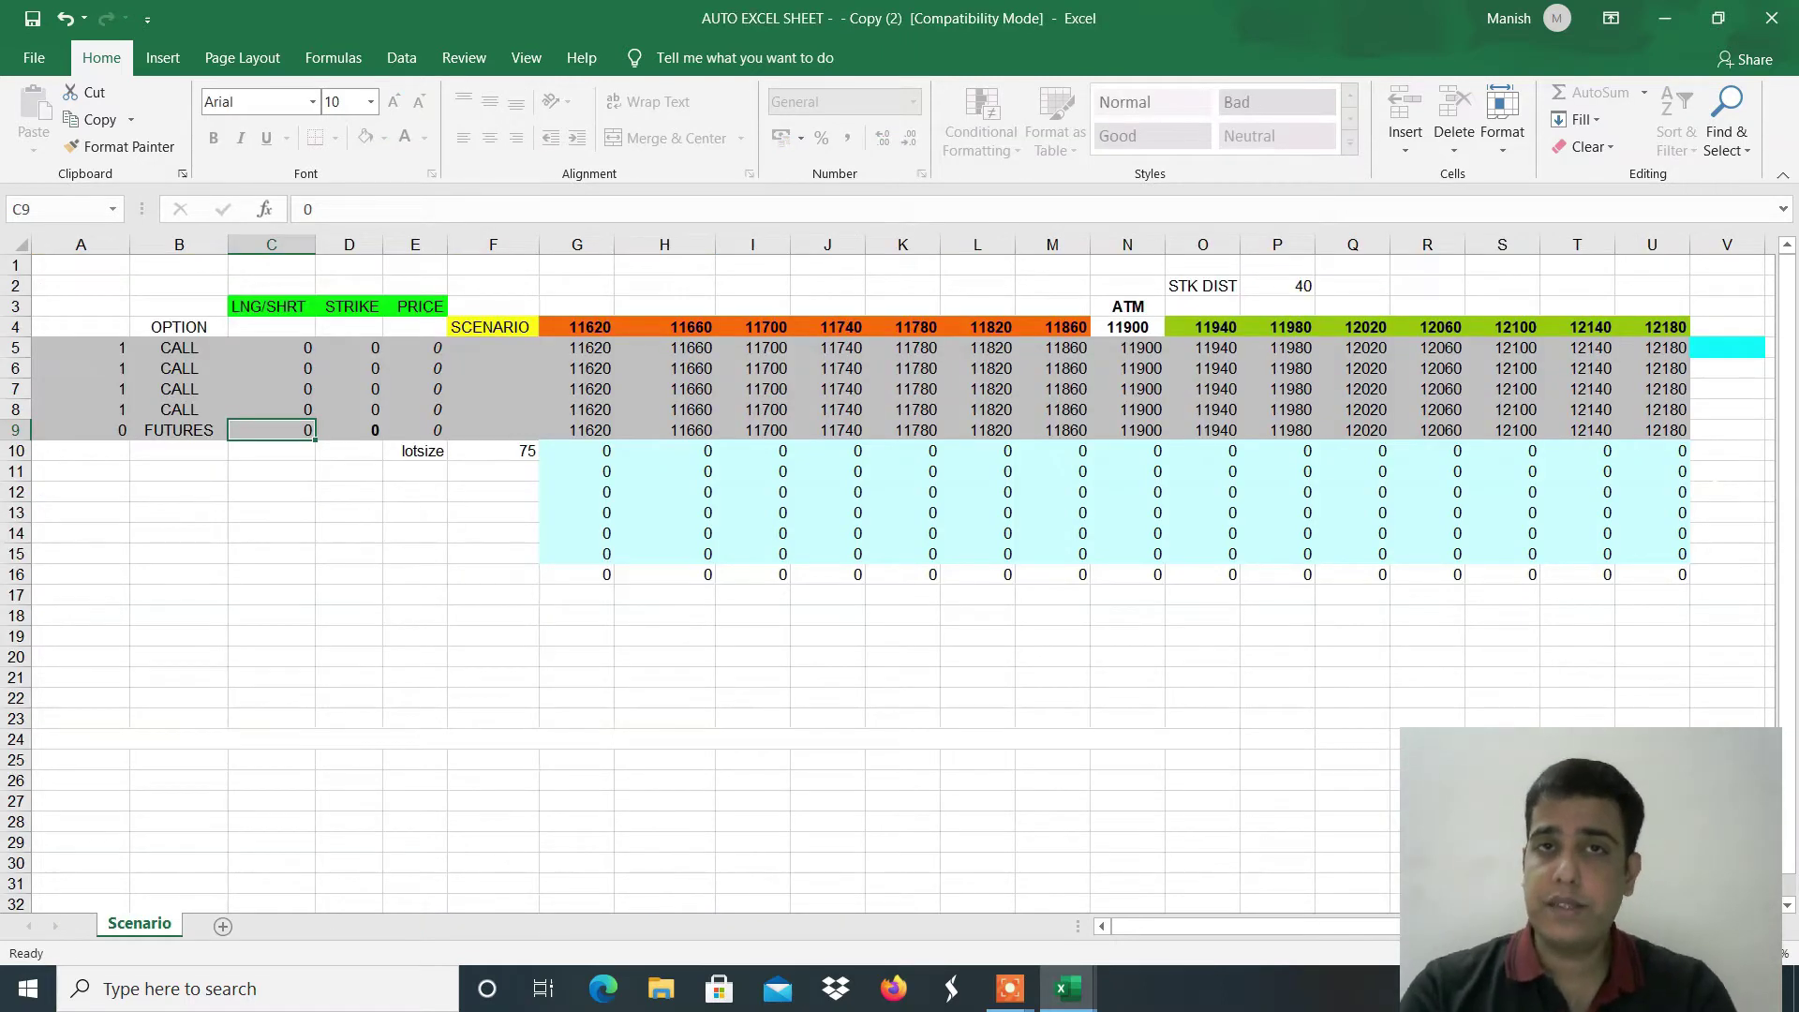
Step: Enter a short futures position of -1 at a price of 394
key(Right)
key(Up)
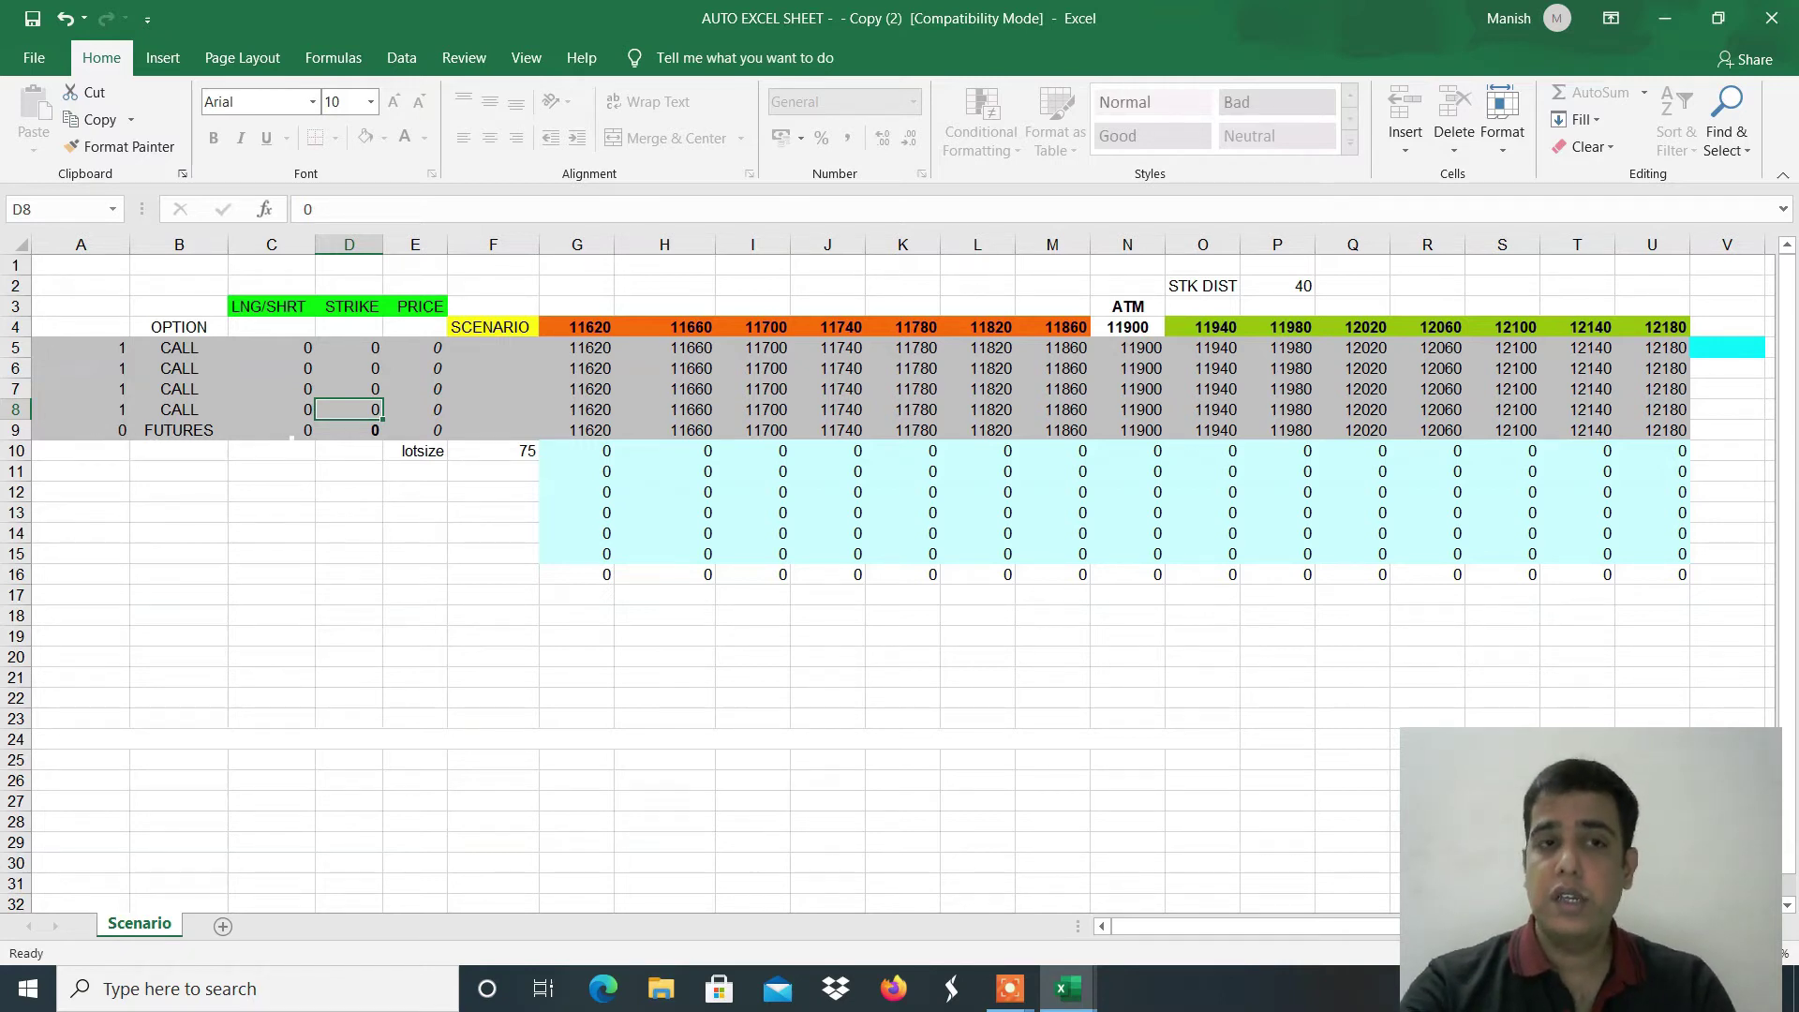
click(291, 434)
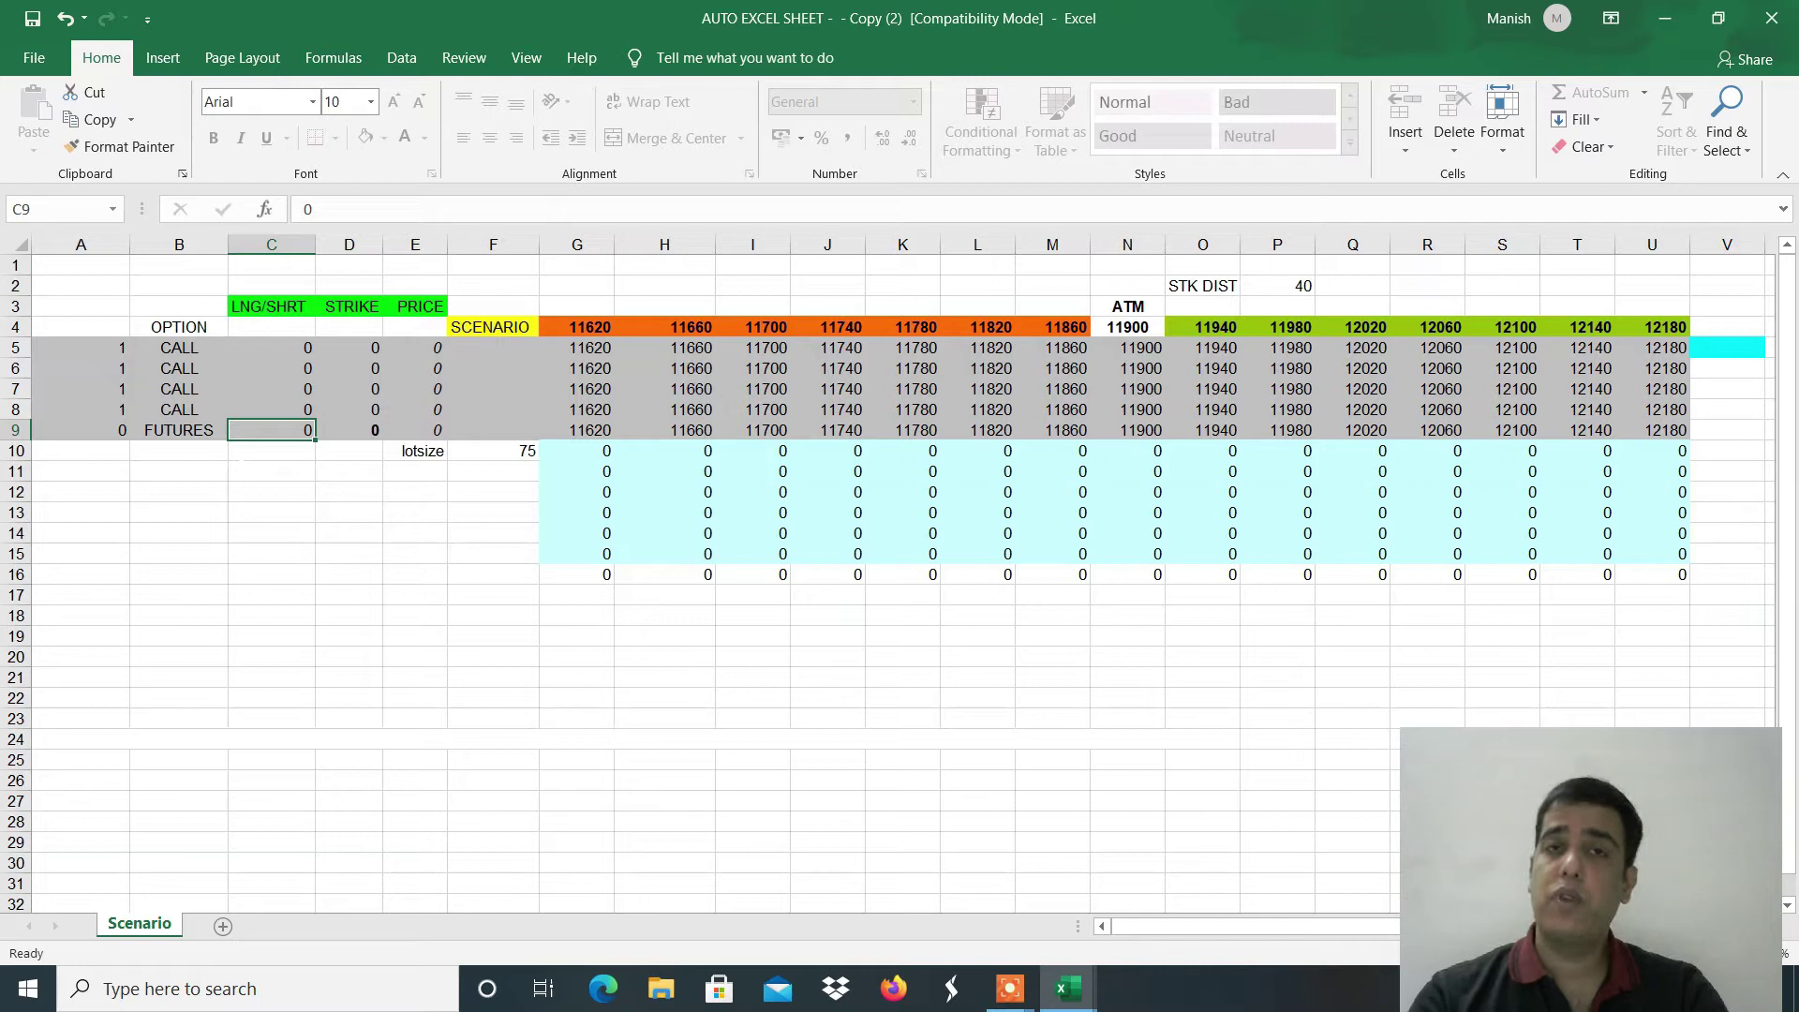
text(-1)
click(348, 347)
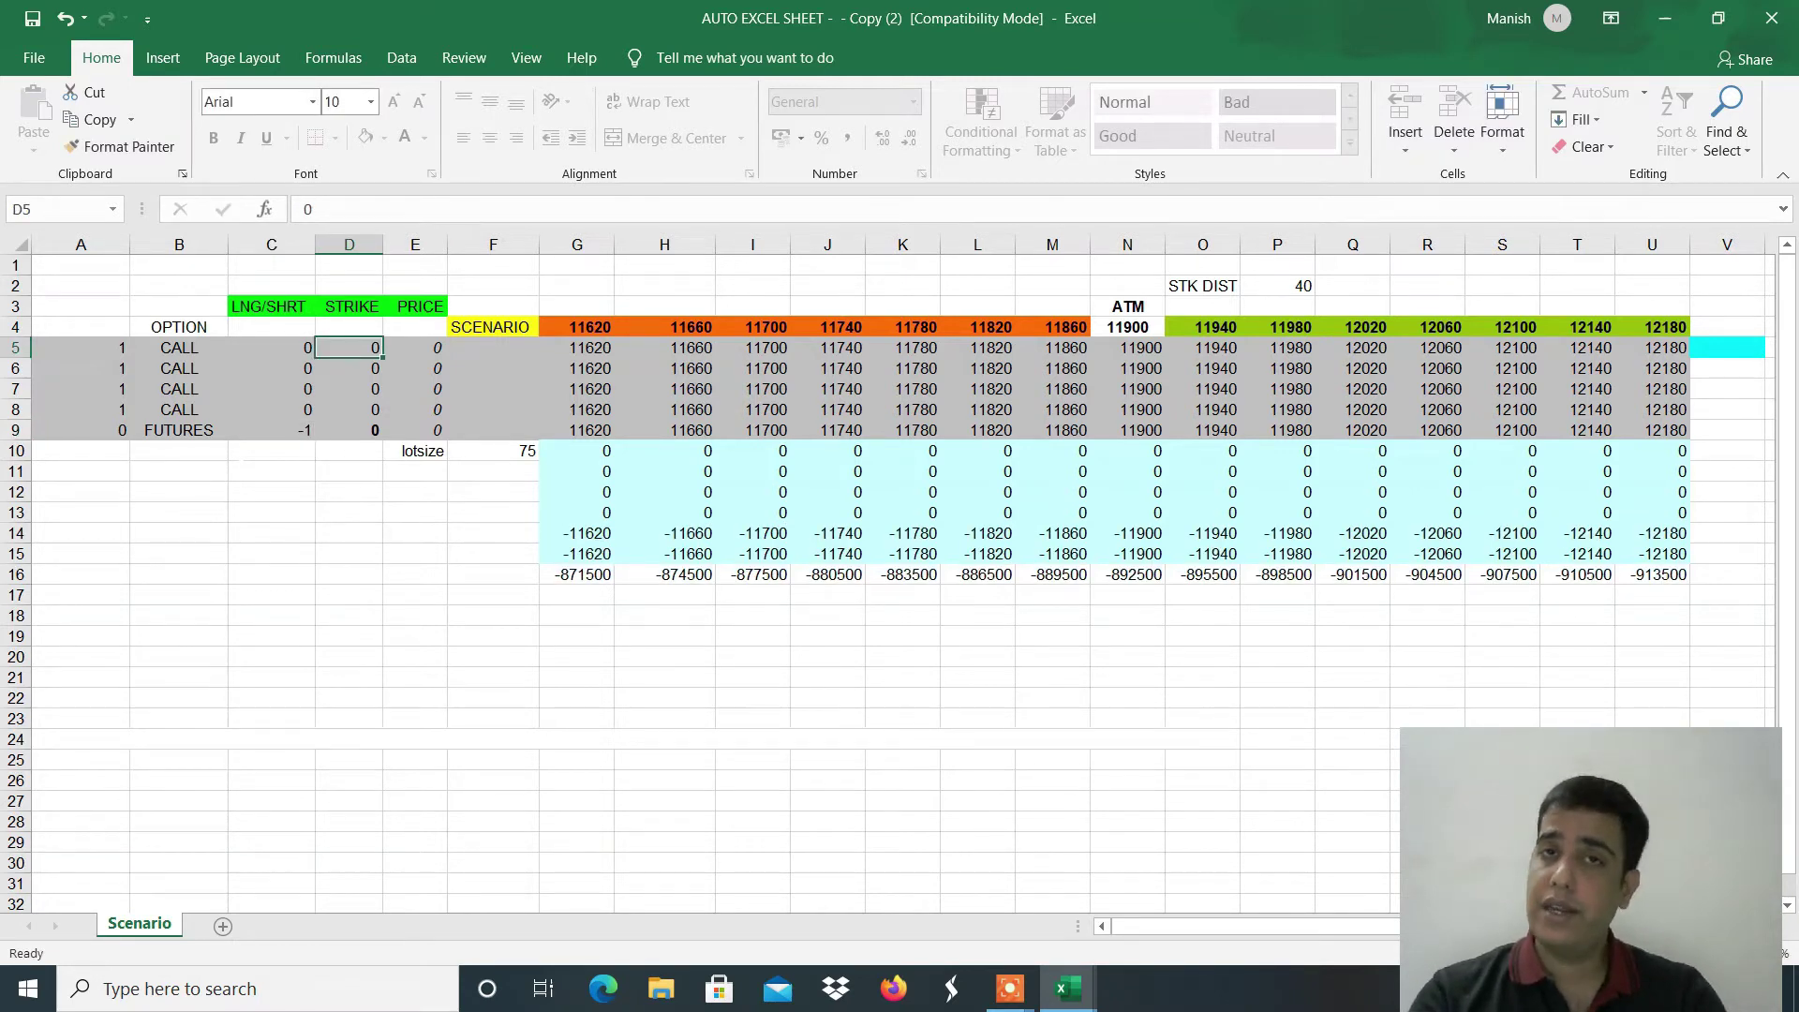
click(348, 430)
click(427, 433)
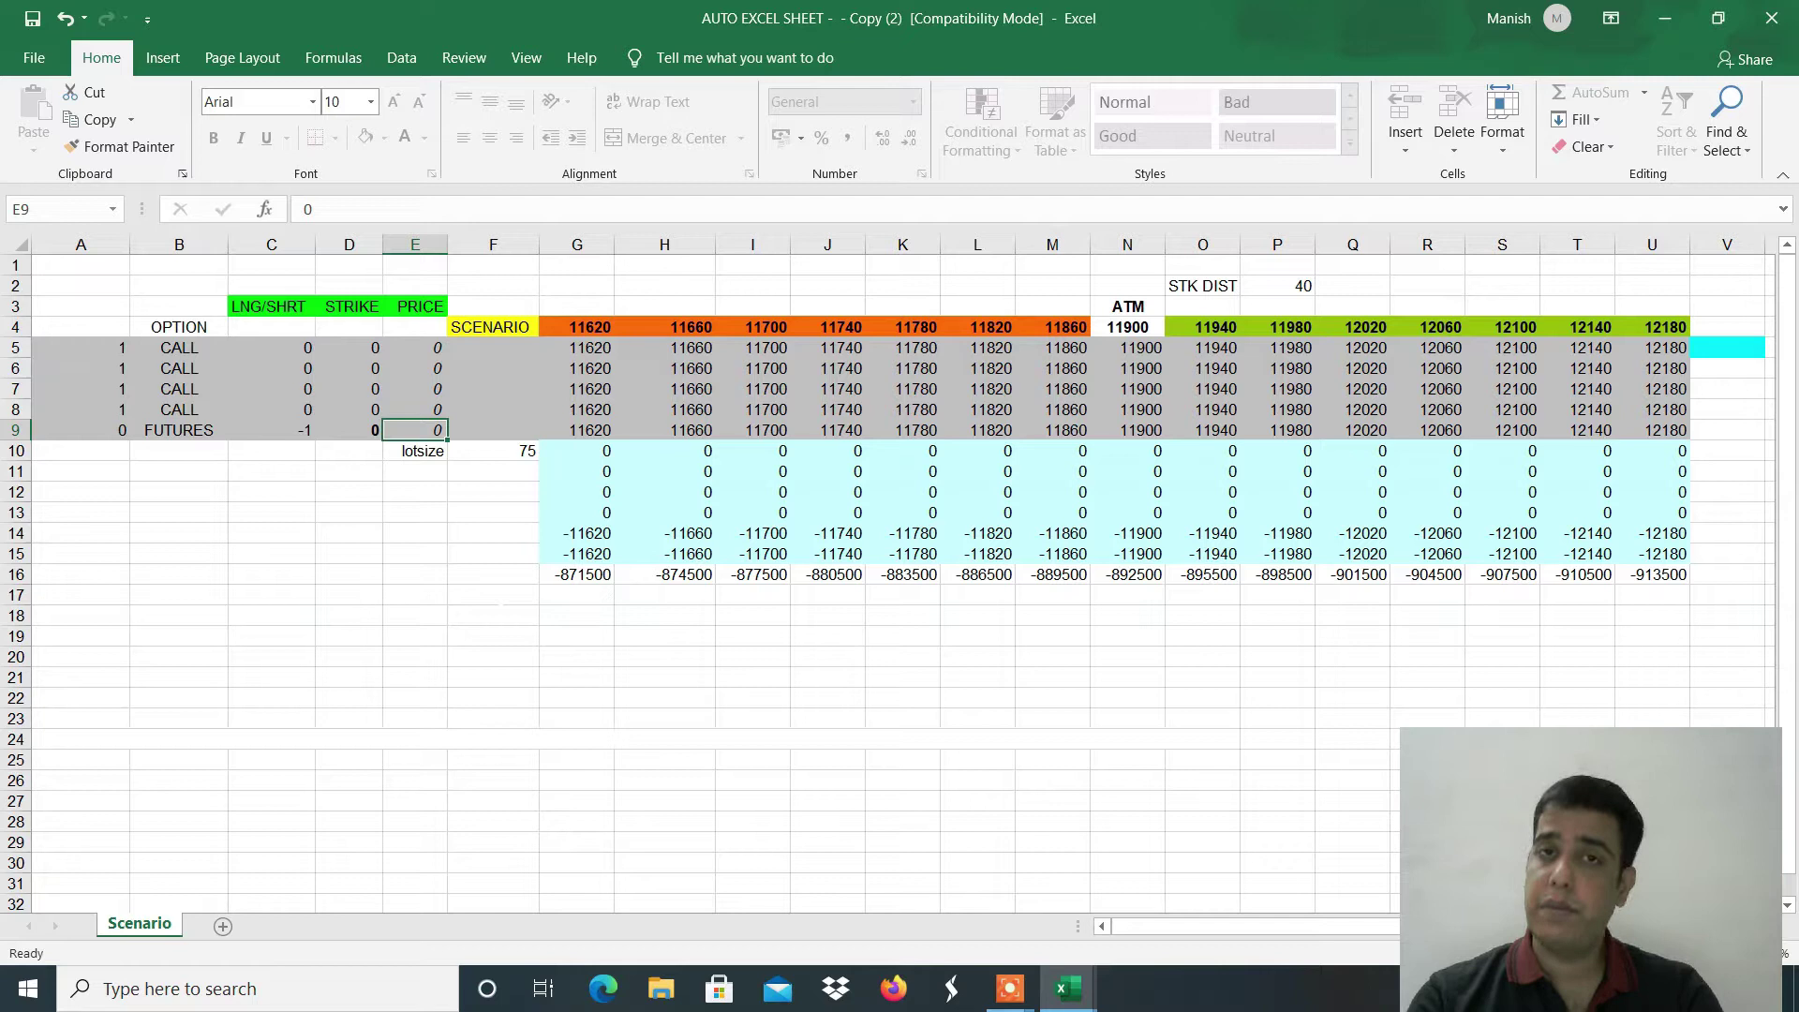
text(394)
click(492, 450)
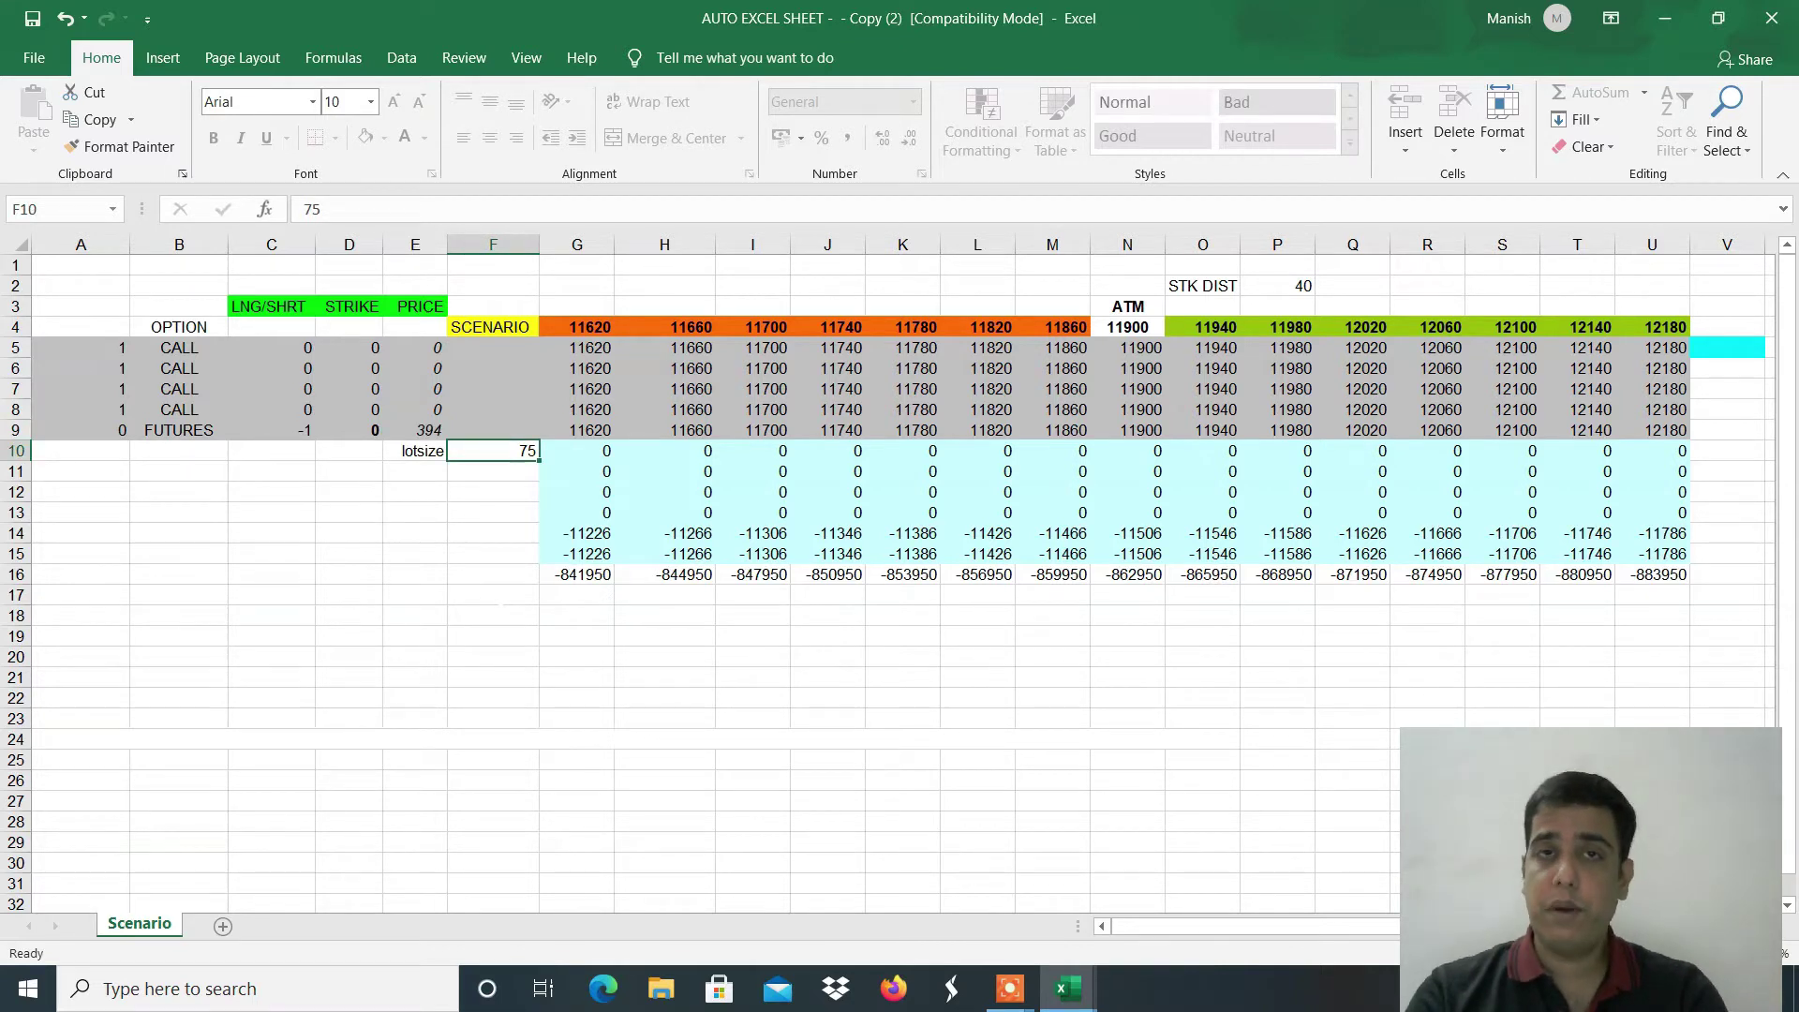
Step: Make the first option a long call: quantity 1, strike 390, price 22
click(271, 348)
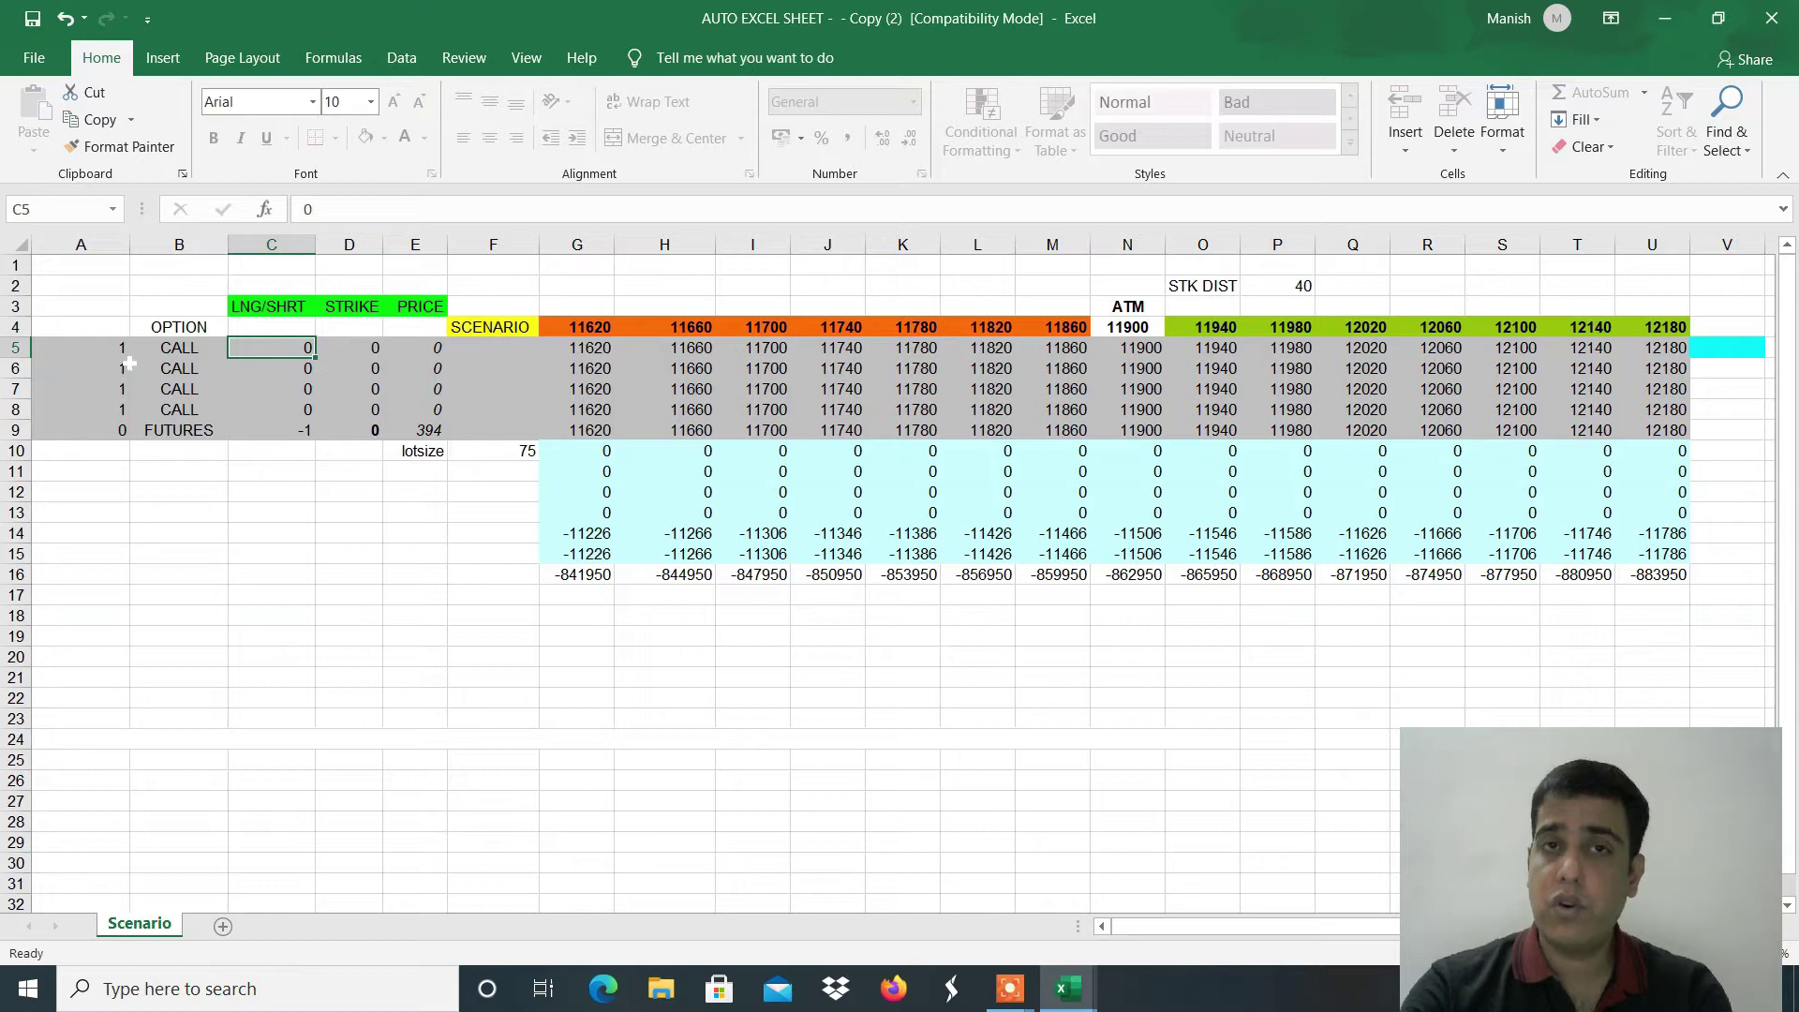
text(1)
key(Tab)
text(390)
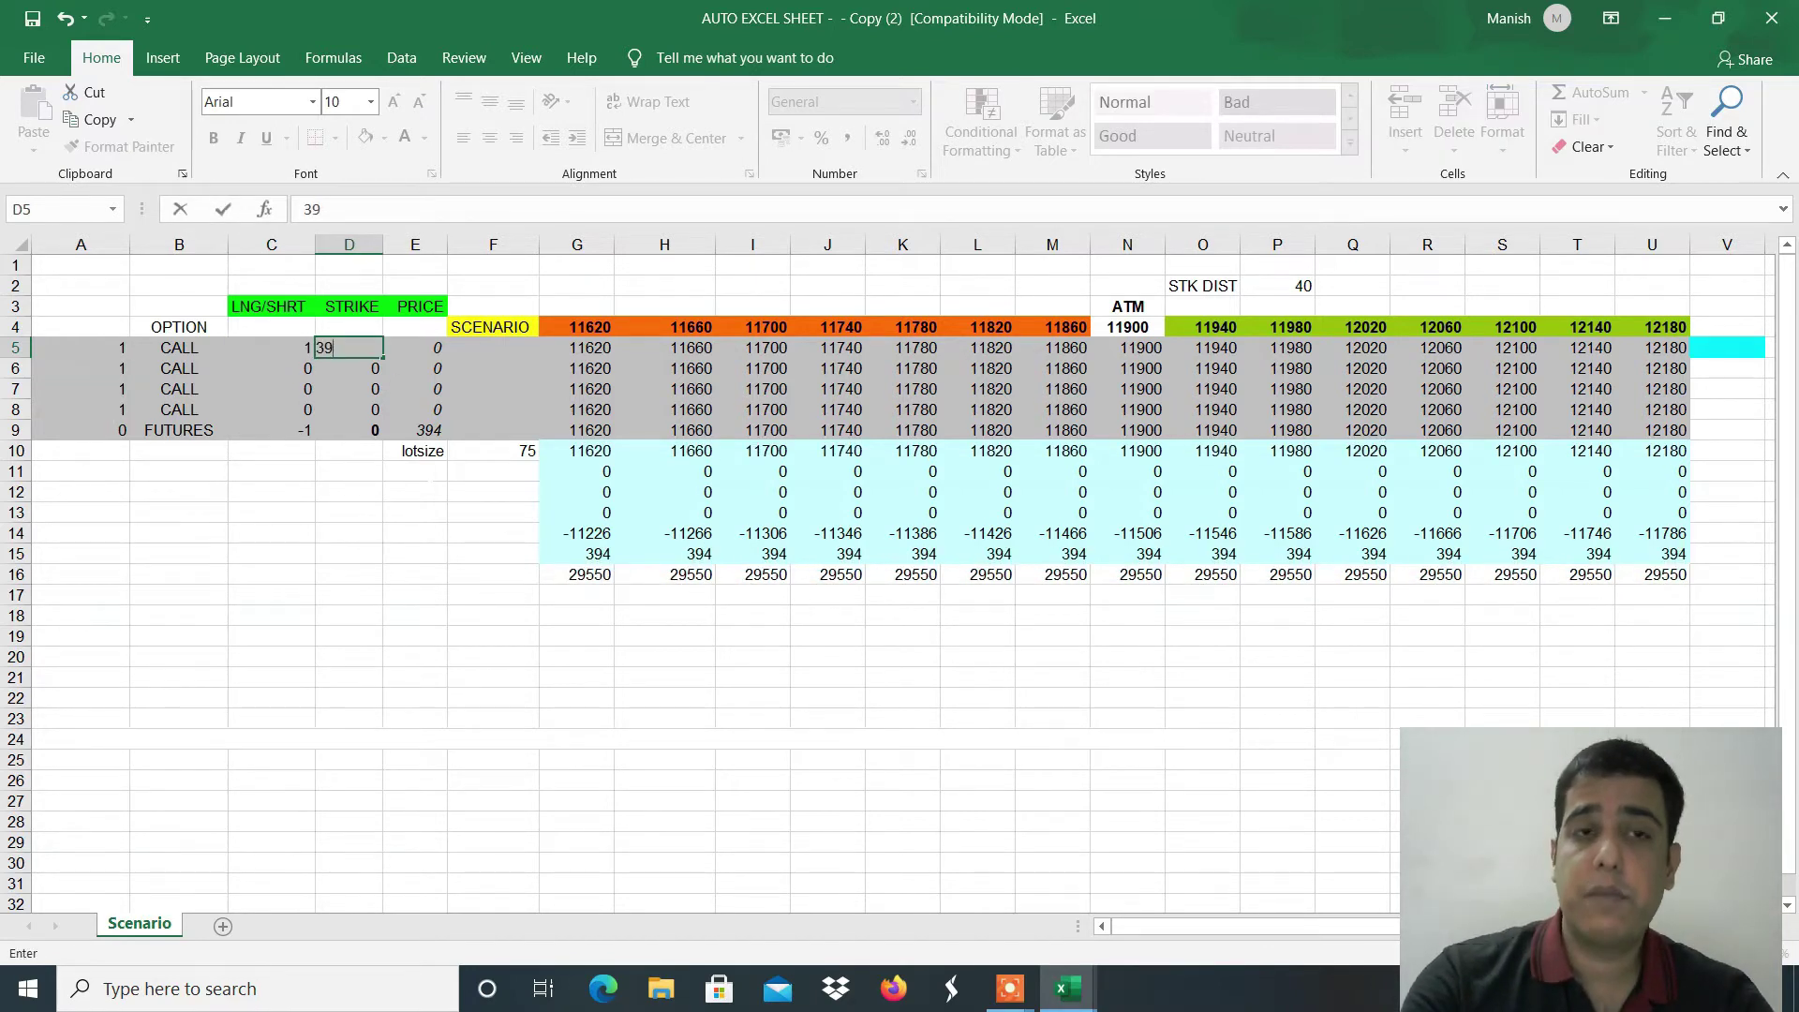
key(Tab)
text(22)
key(Return)
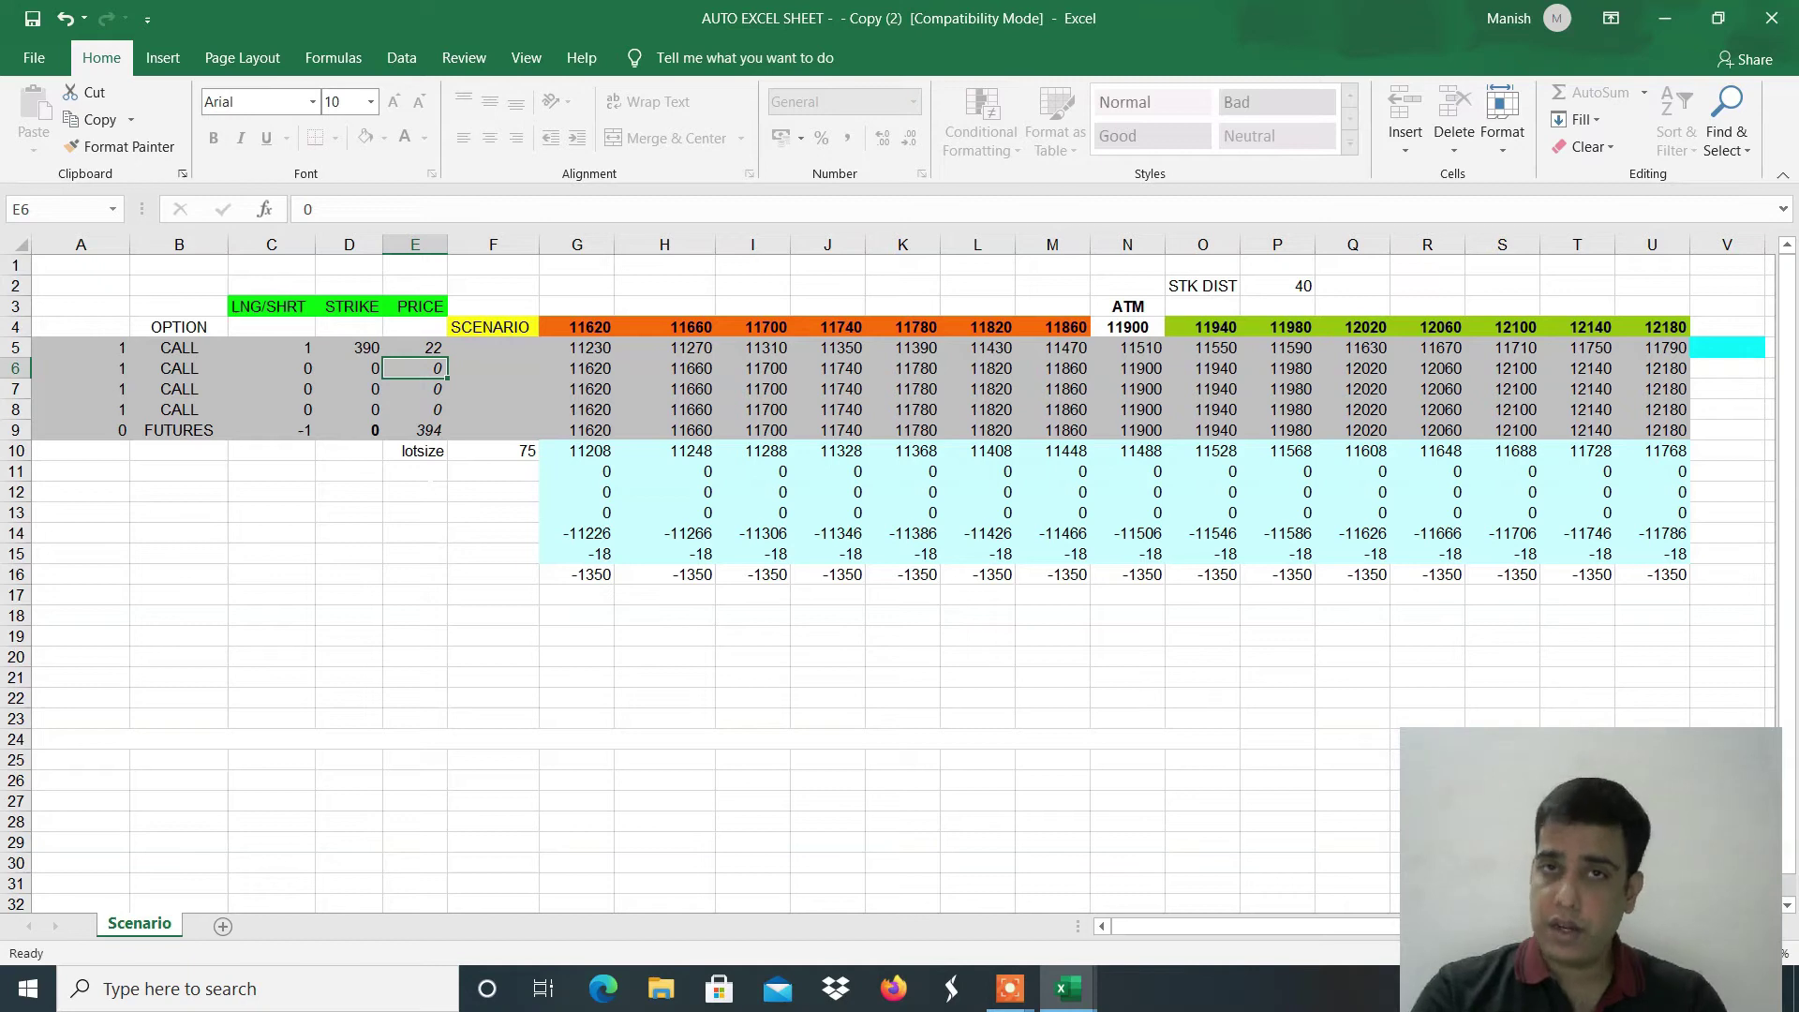
drag(272, 368, 416, 409)
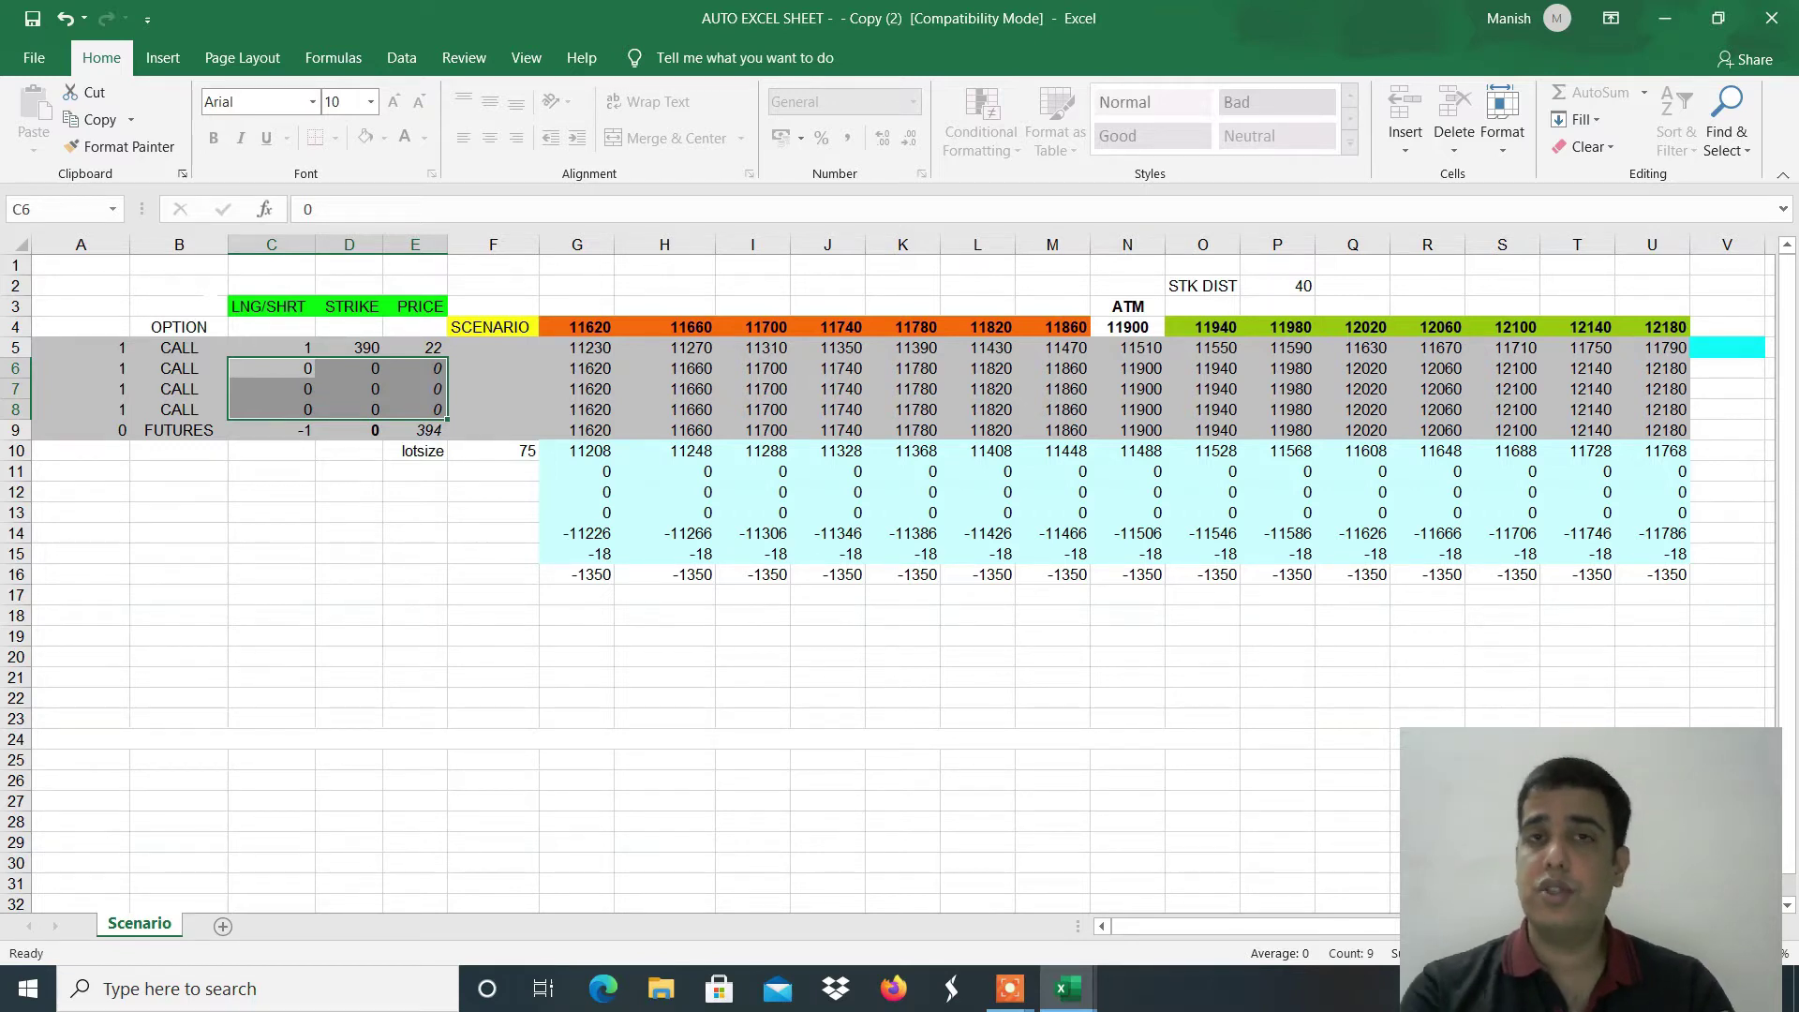
Step: Check the example's 1375 lot size and return to the scenario's ATM strike cell
key(Down)
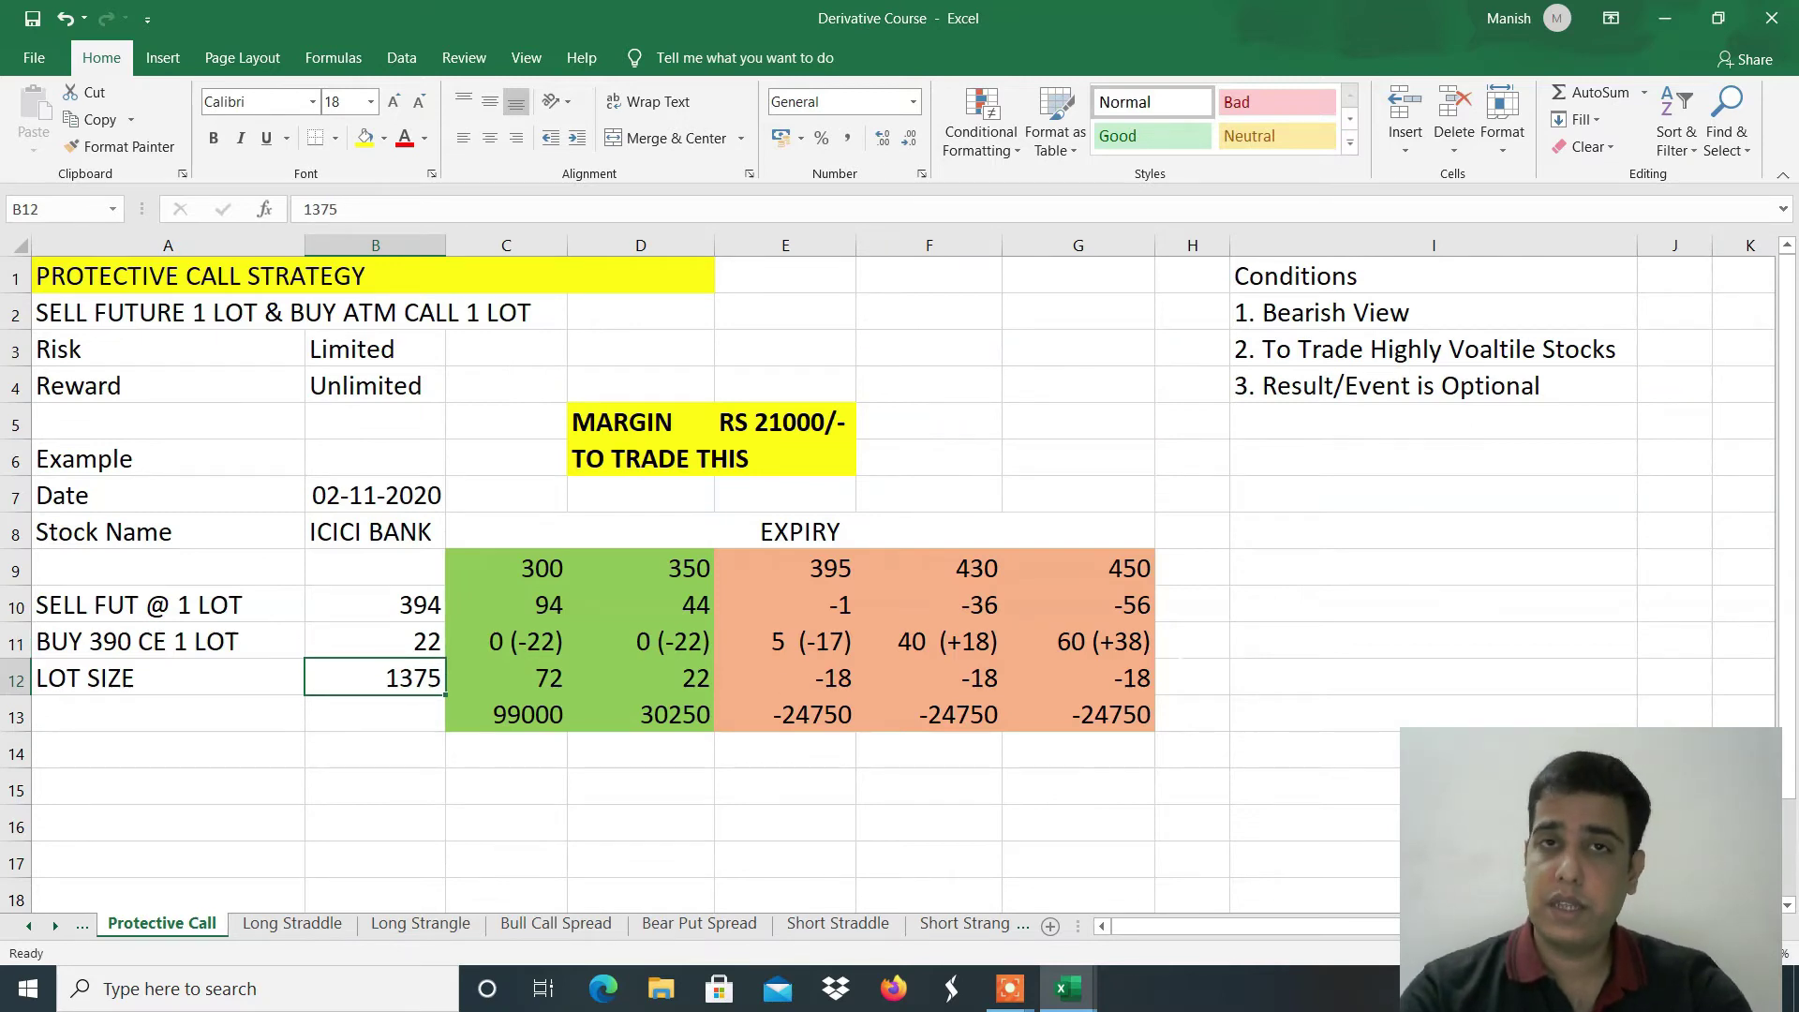
key(ctrl+Tab)
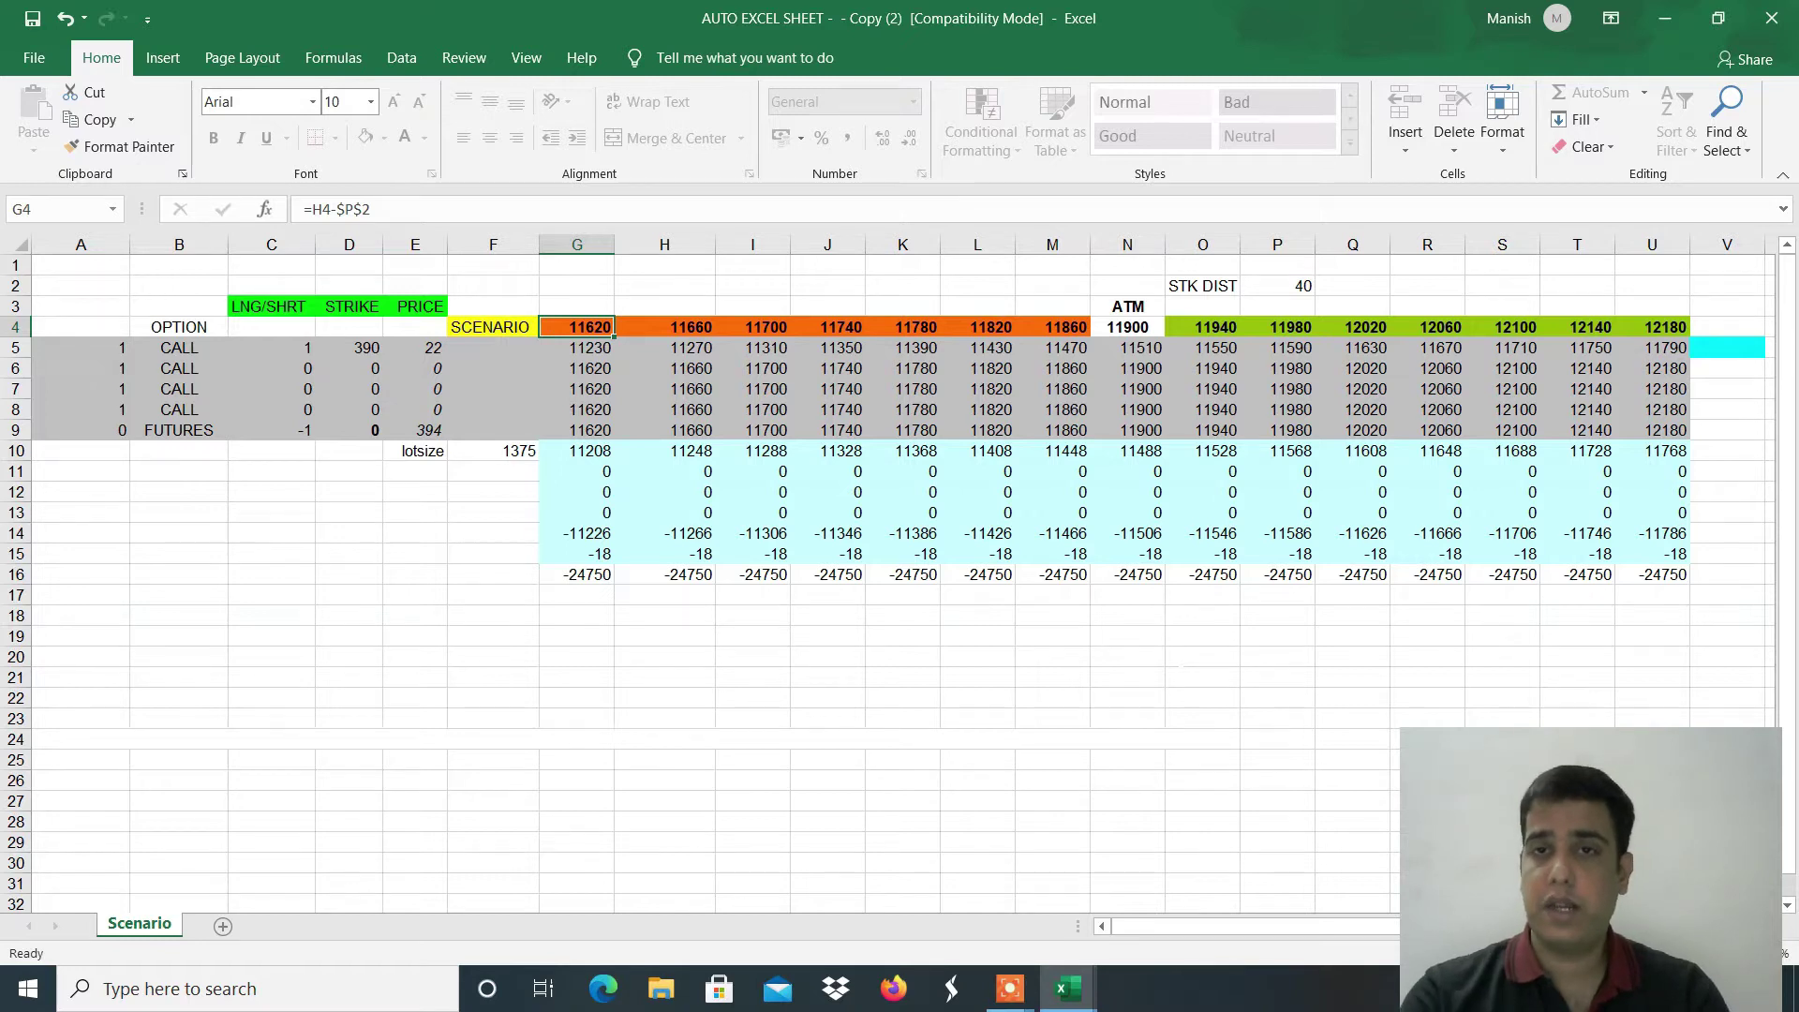
click(1135, 327)
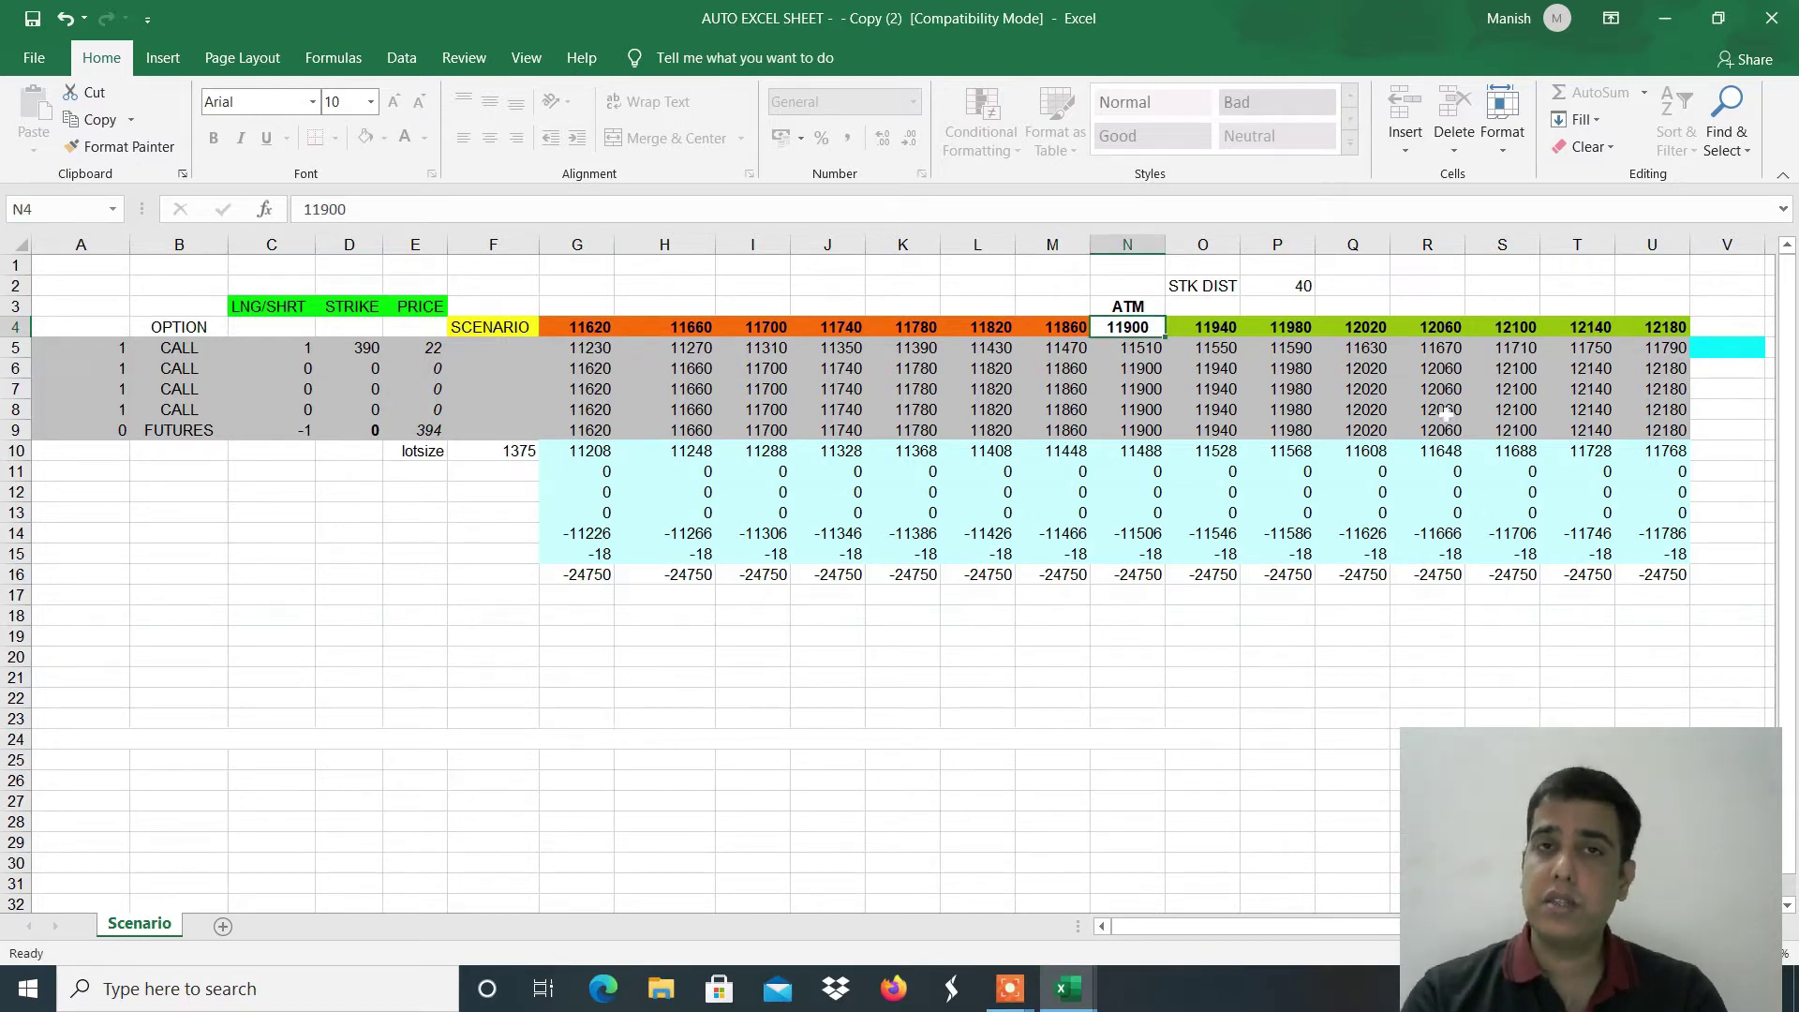
Step: Set the ATM strike to 390 and strike distance to 10, then check the example's 300 expiry
text(390)
key(Tab)
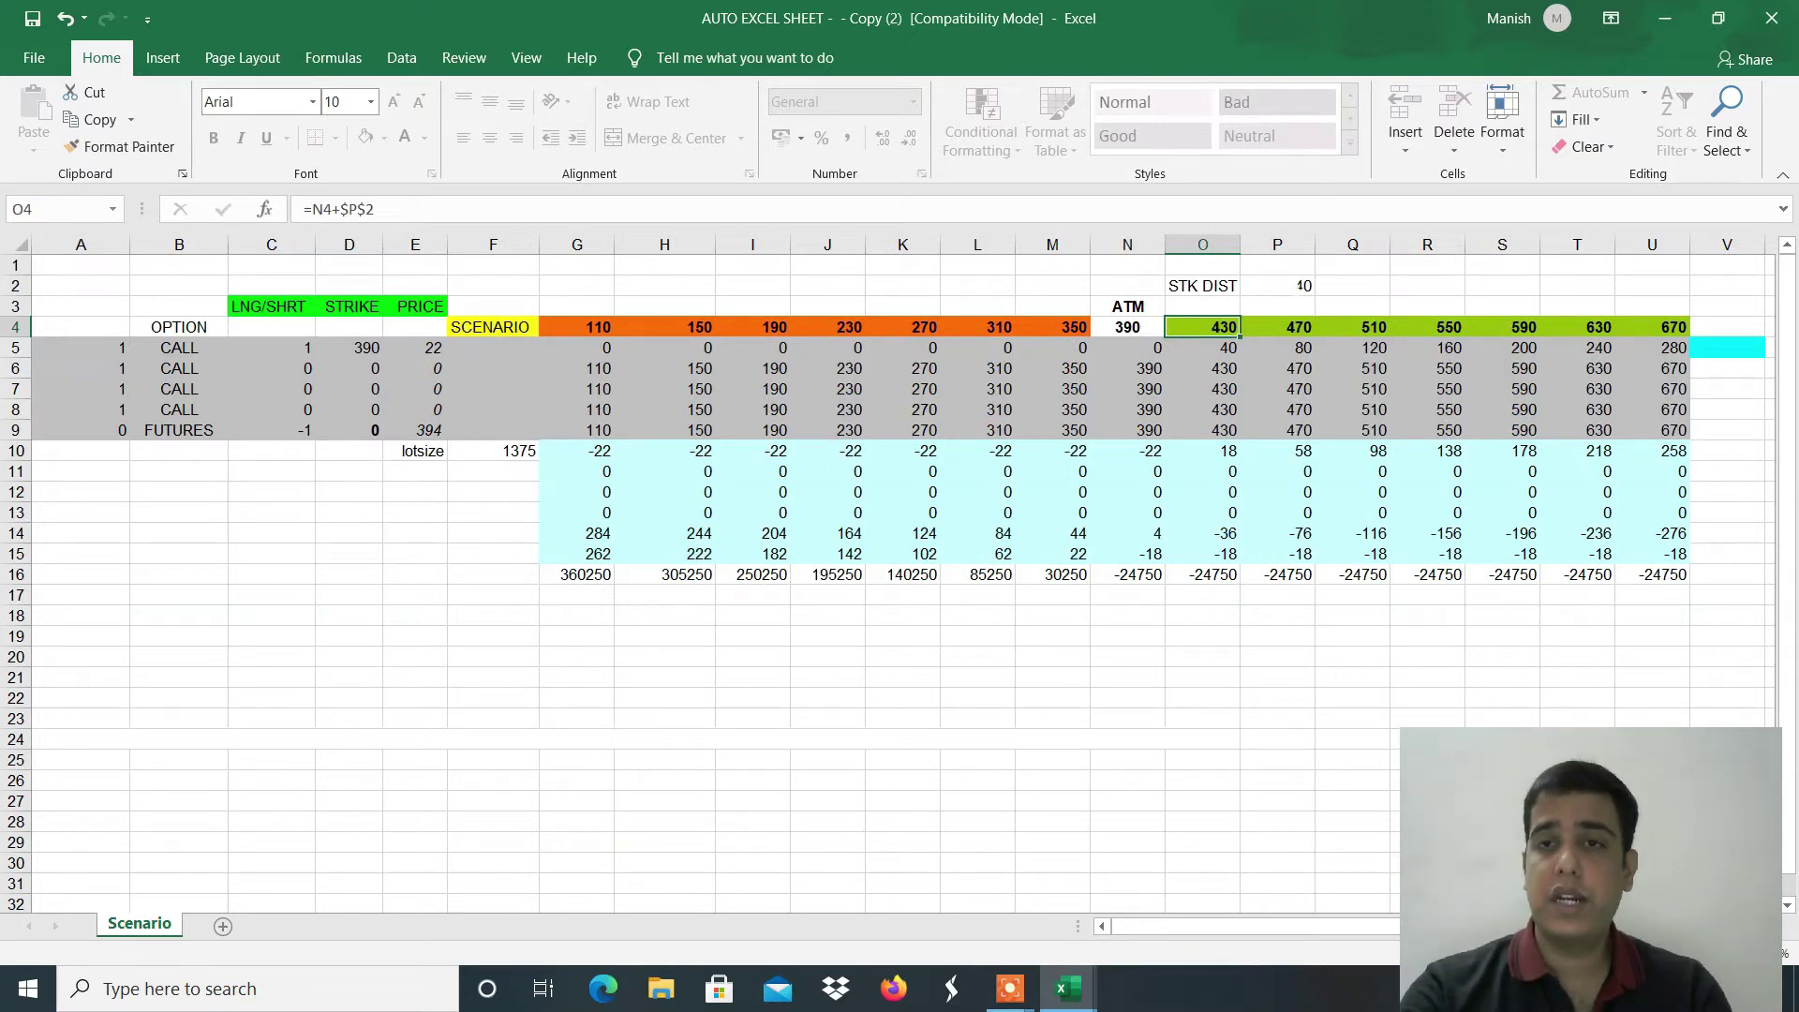
click(1300, 286)
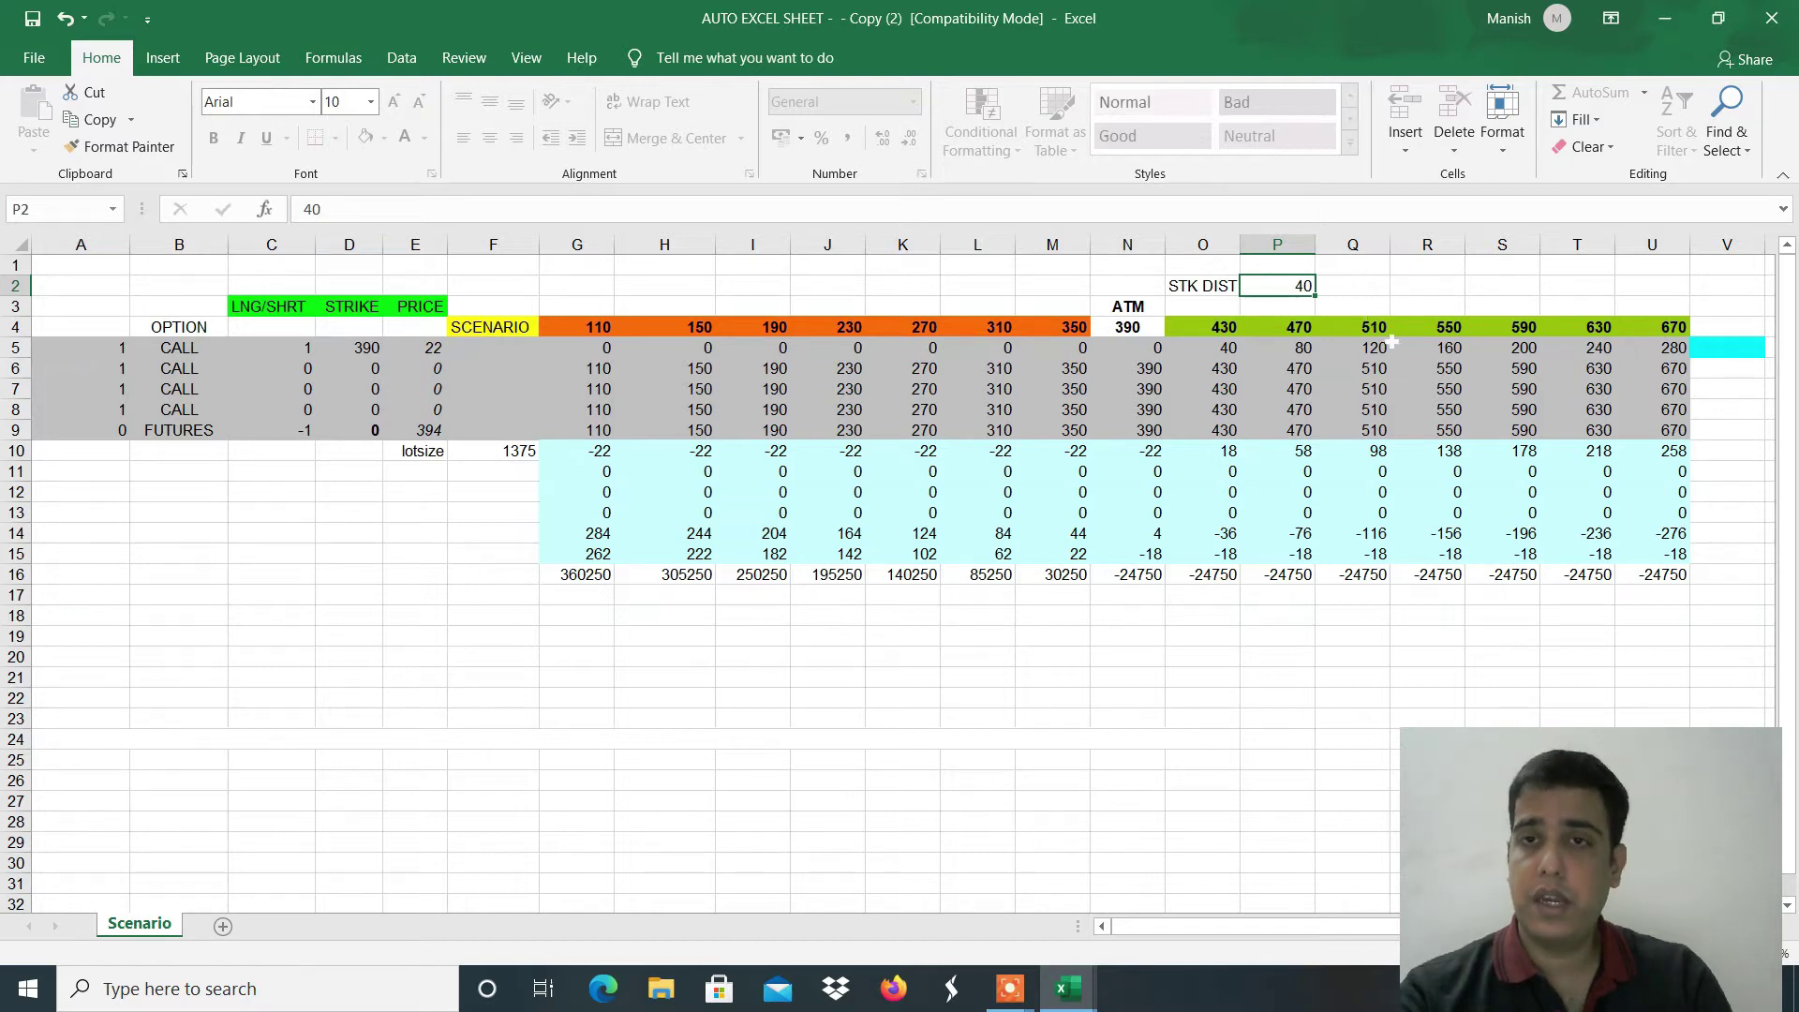
text(10)
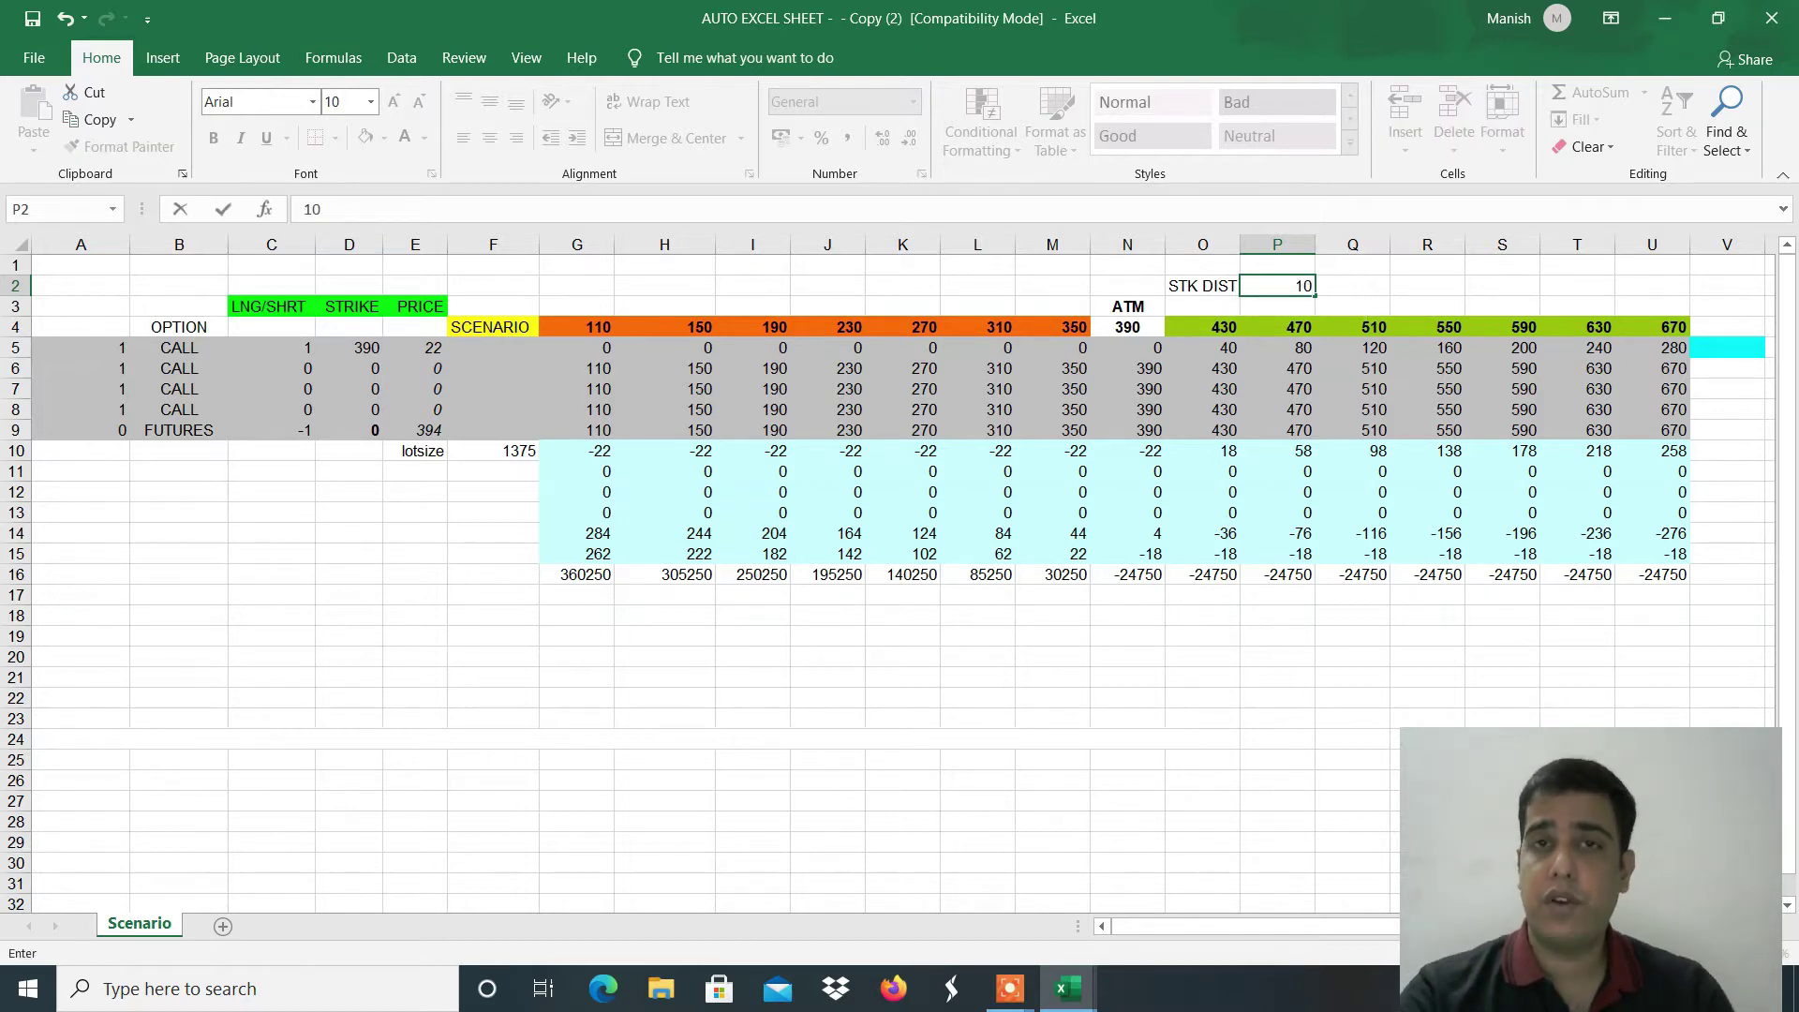
key(Return)
key(Down)
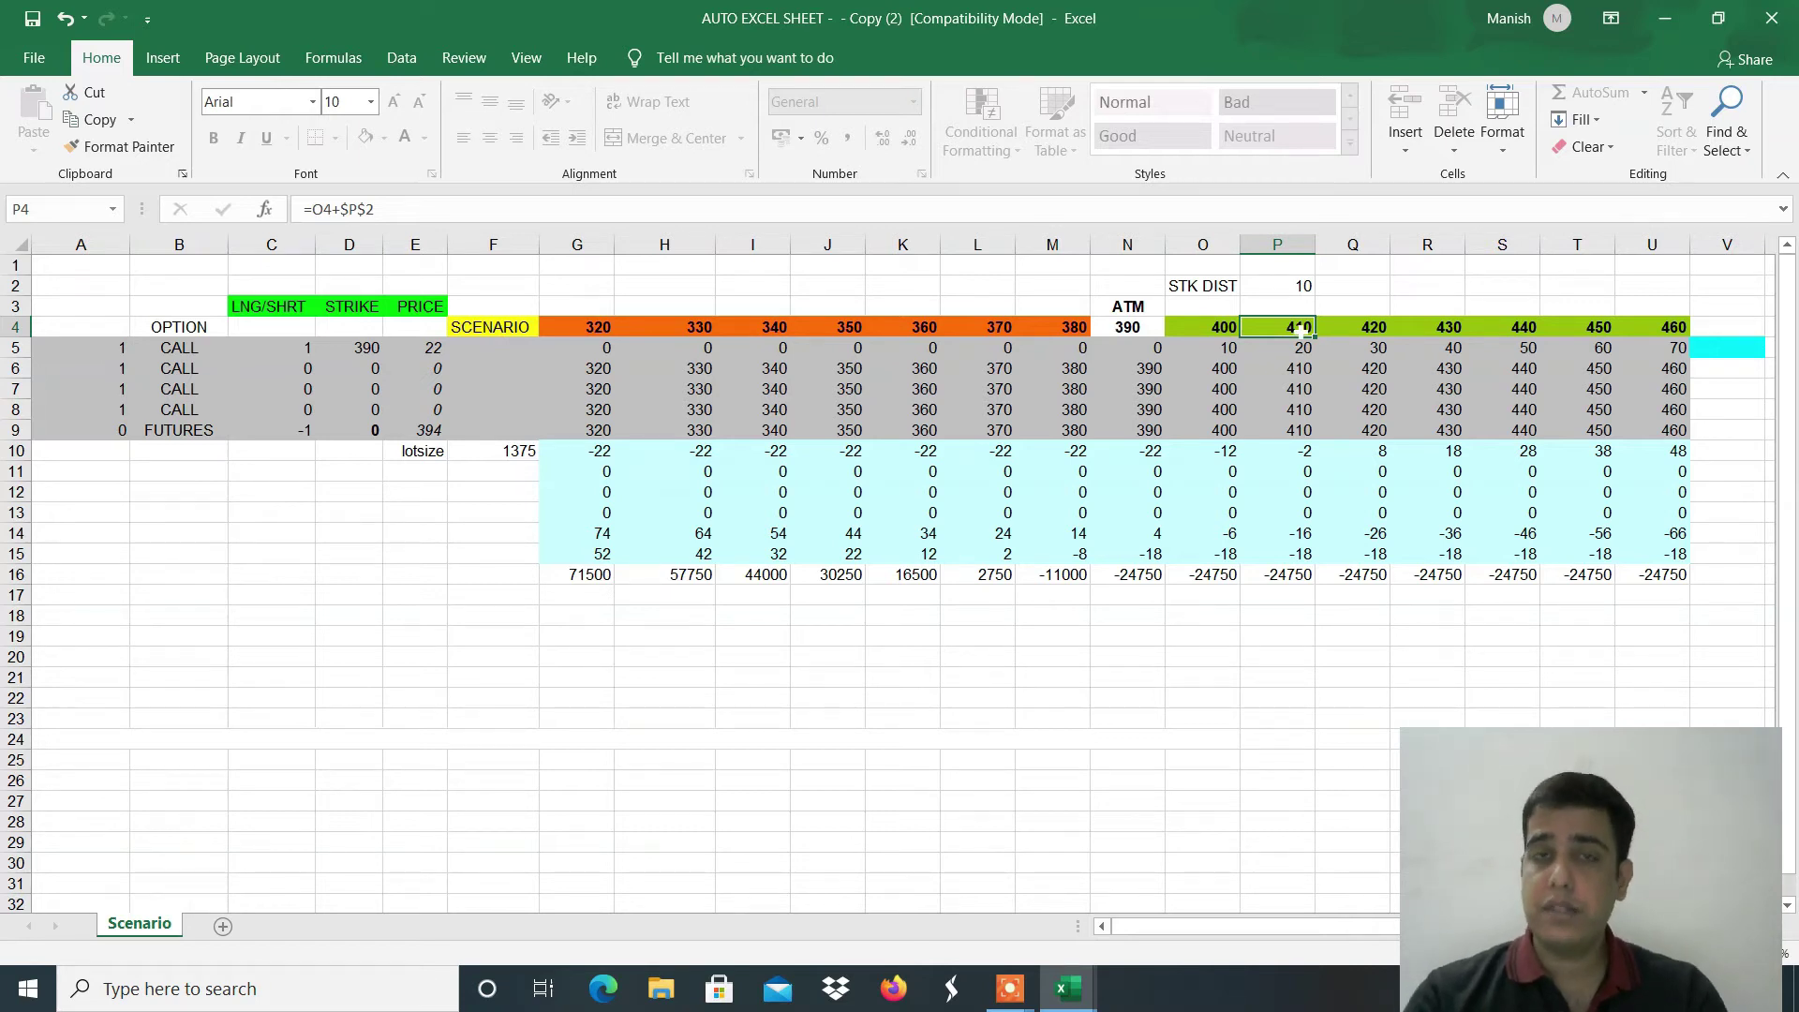
click(1286, 281)
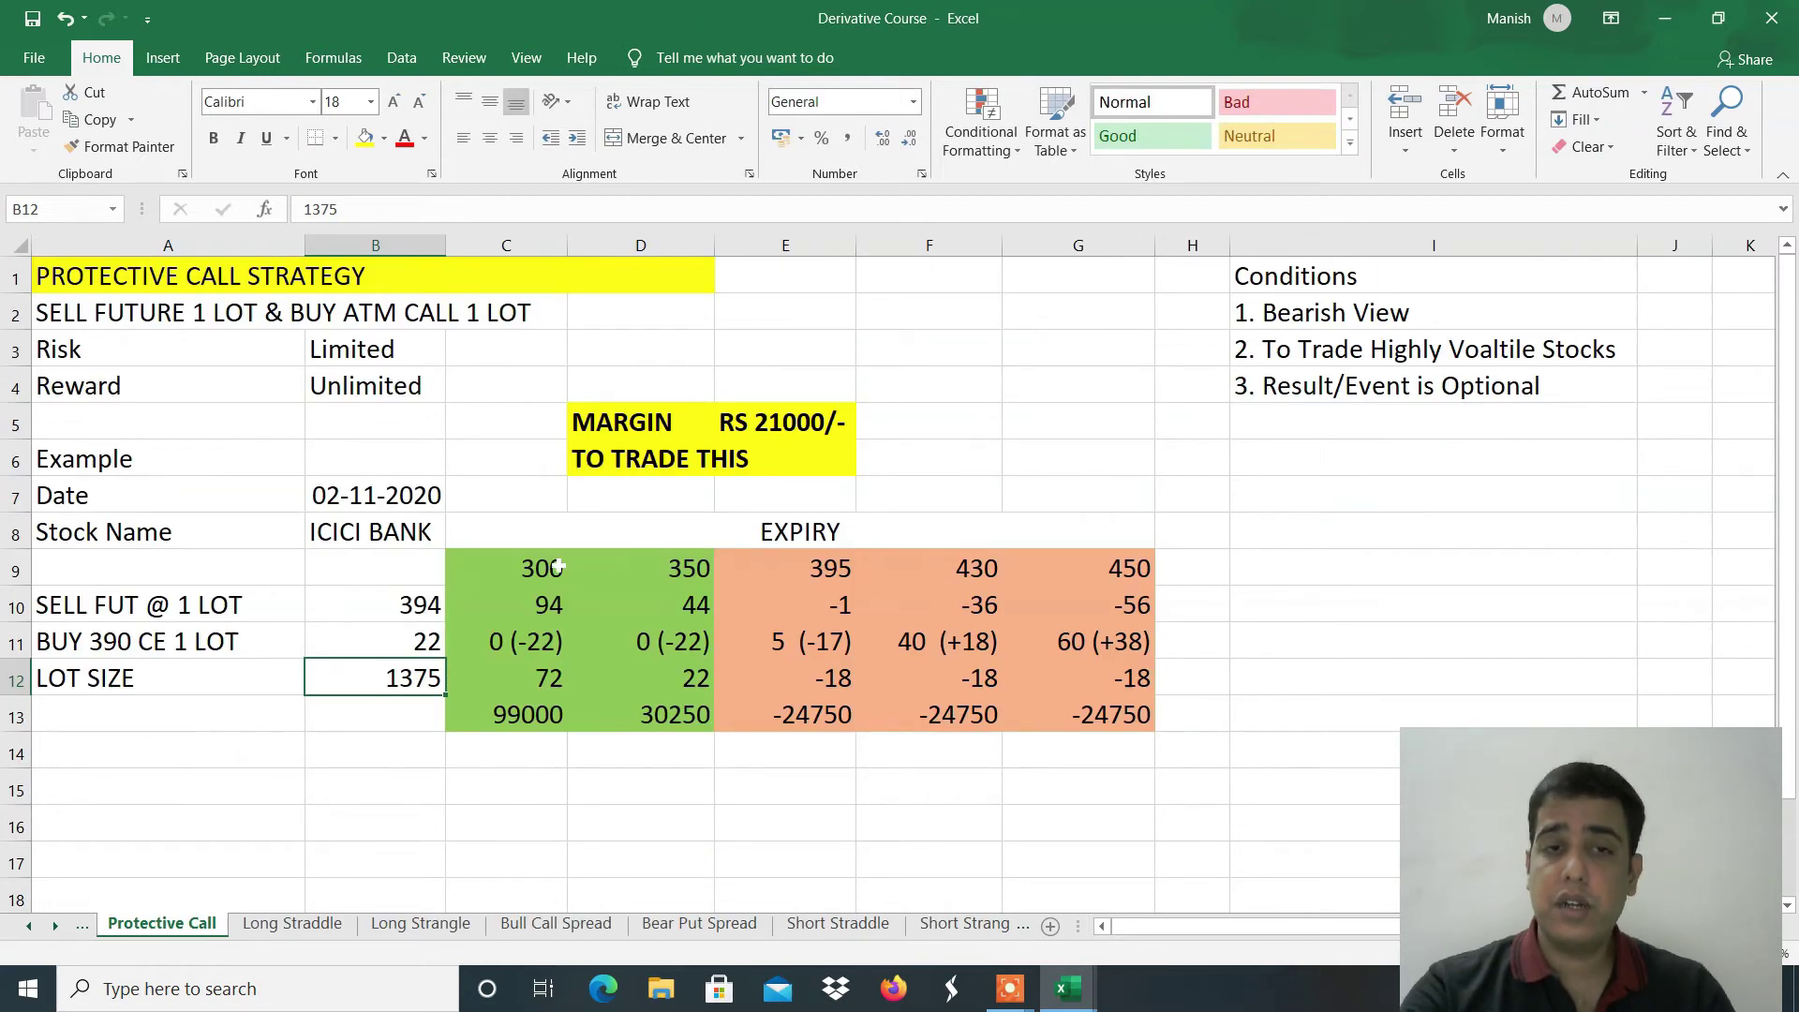
click(551, 568)
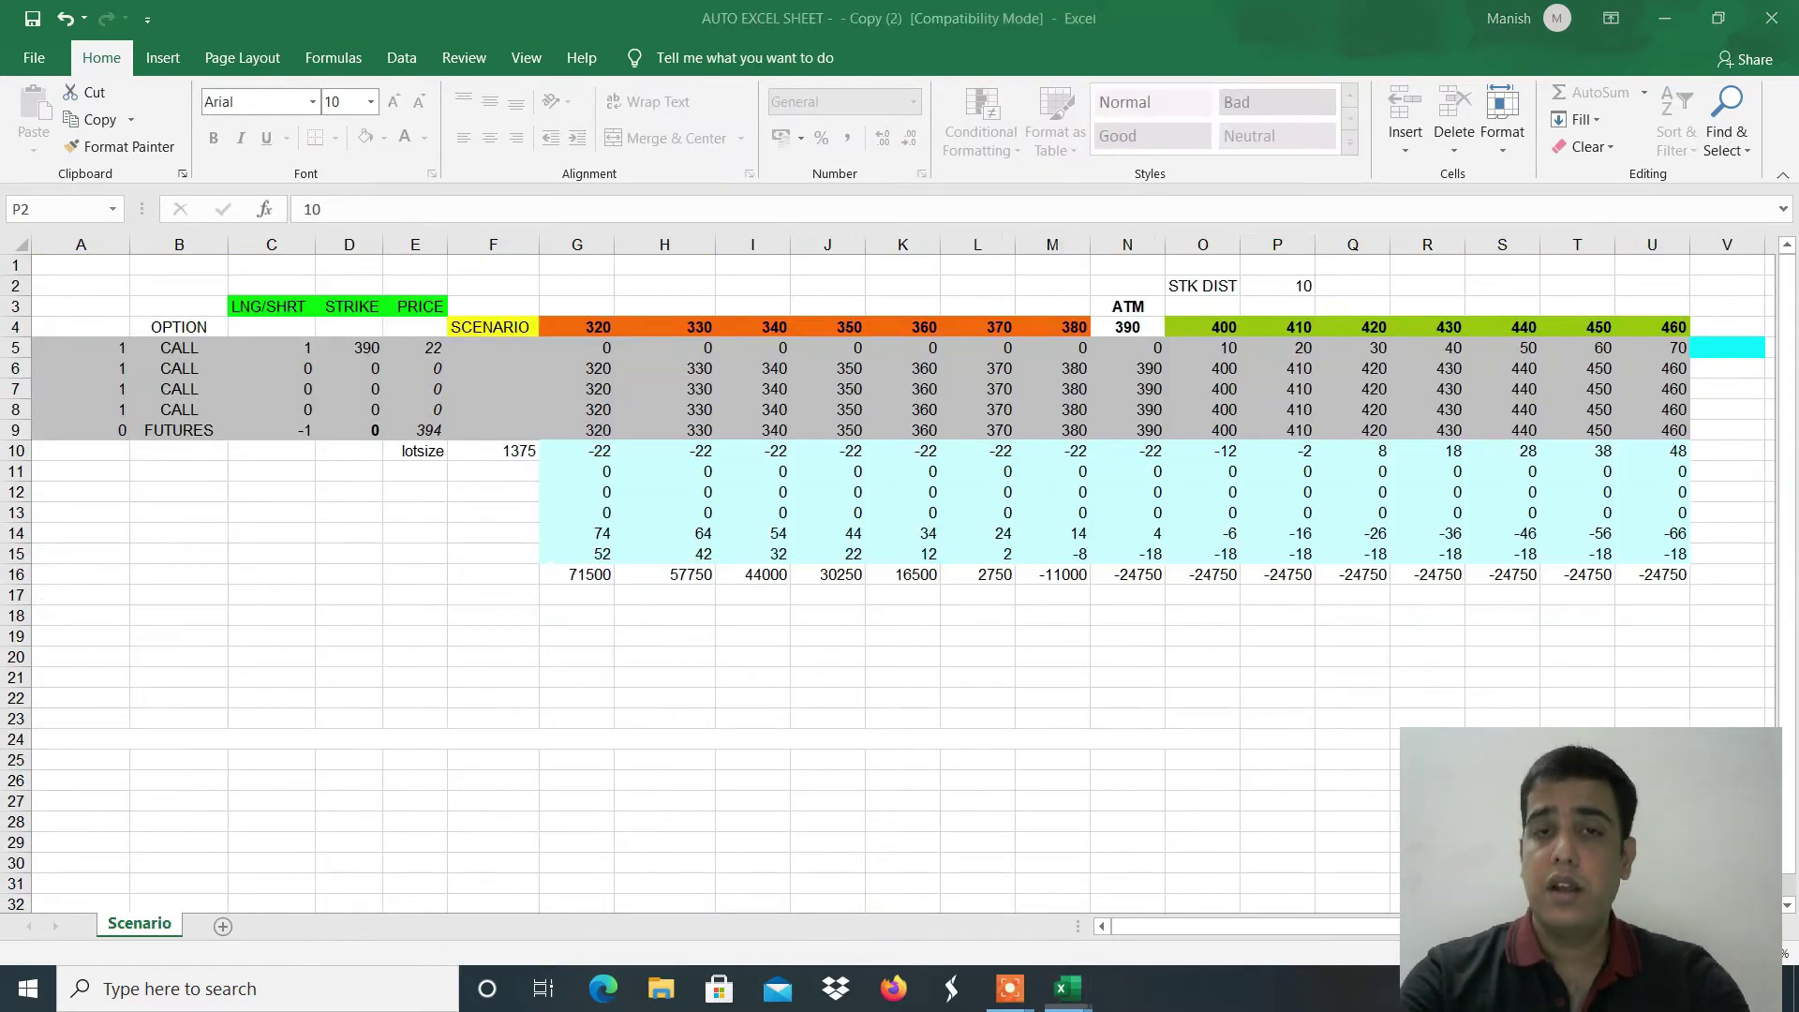
Step: Set the strike distance to 20 and review the strike formulas at 290, 310, 430 and 350
click(1277, 286)
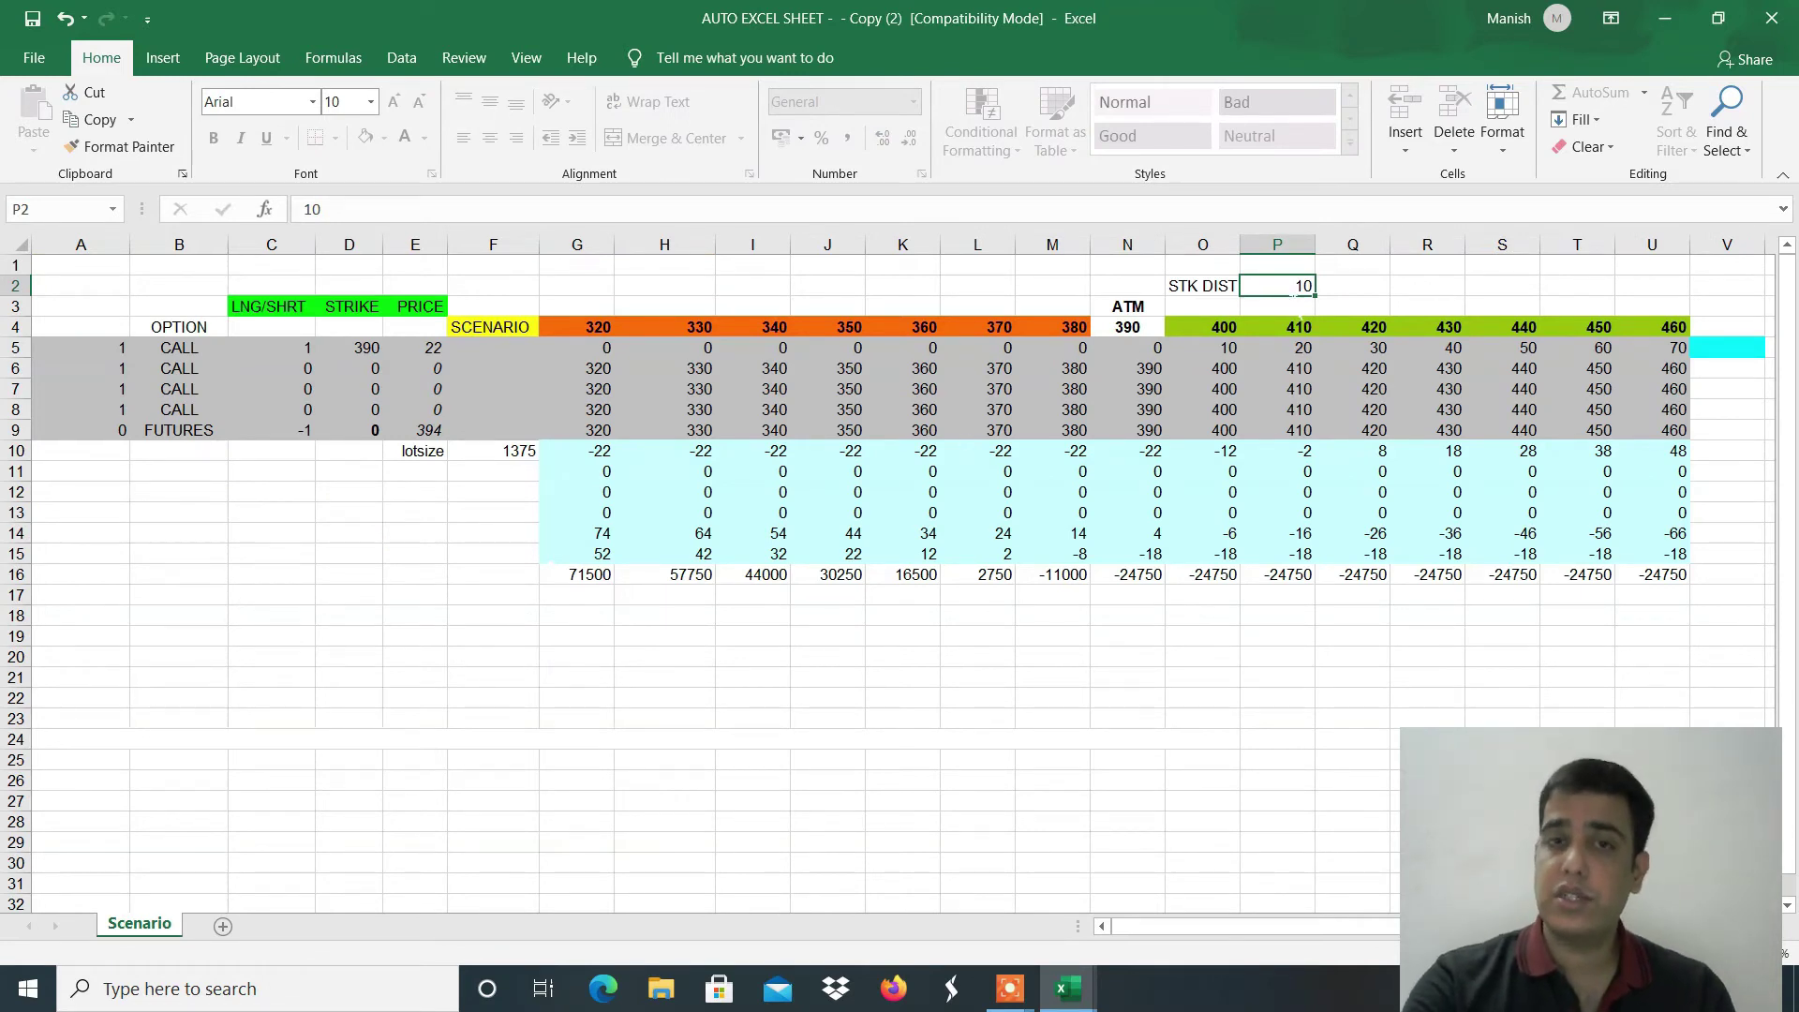
text(20)
click(1277, 327)
click(1302, 286)
click(771, 327)
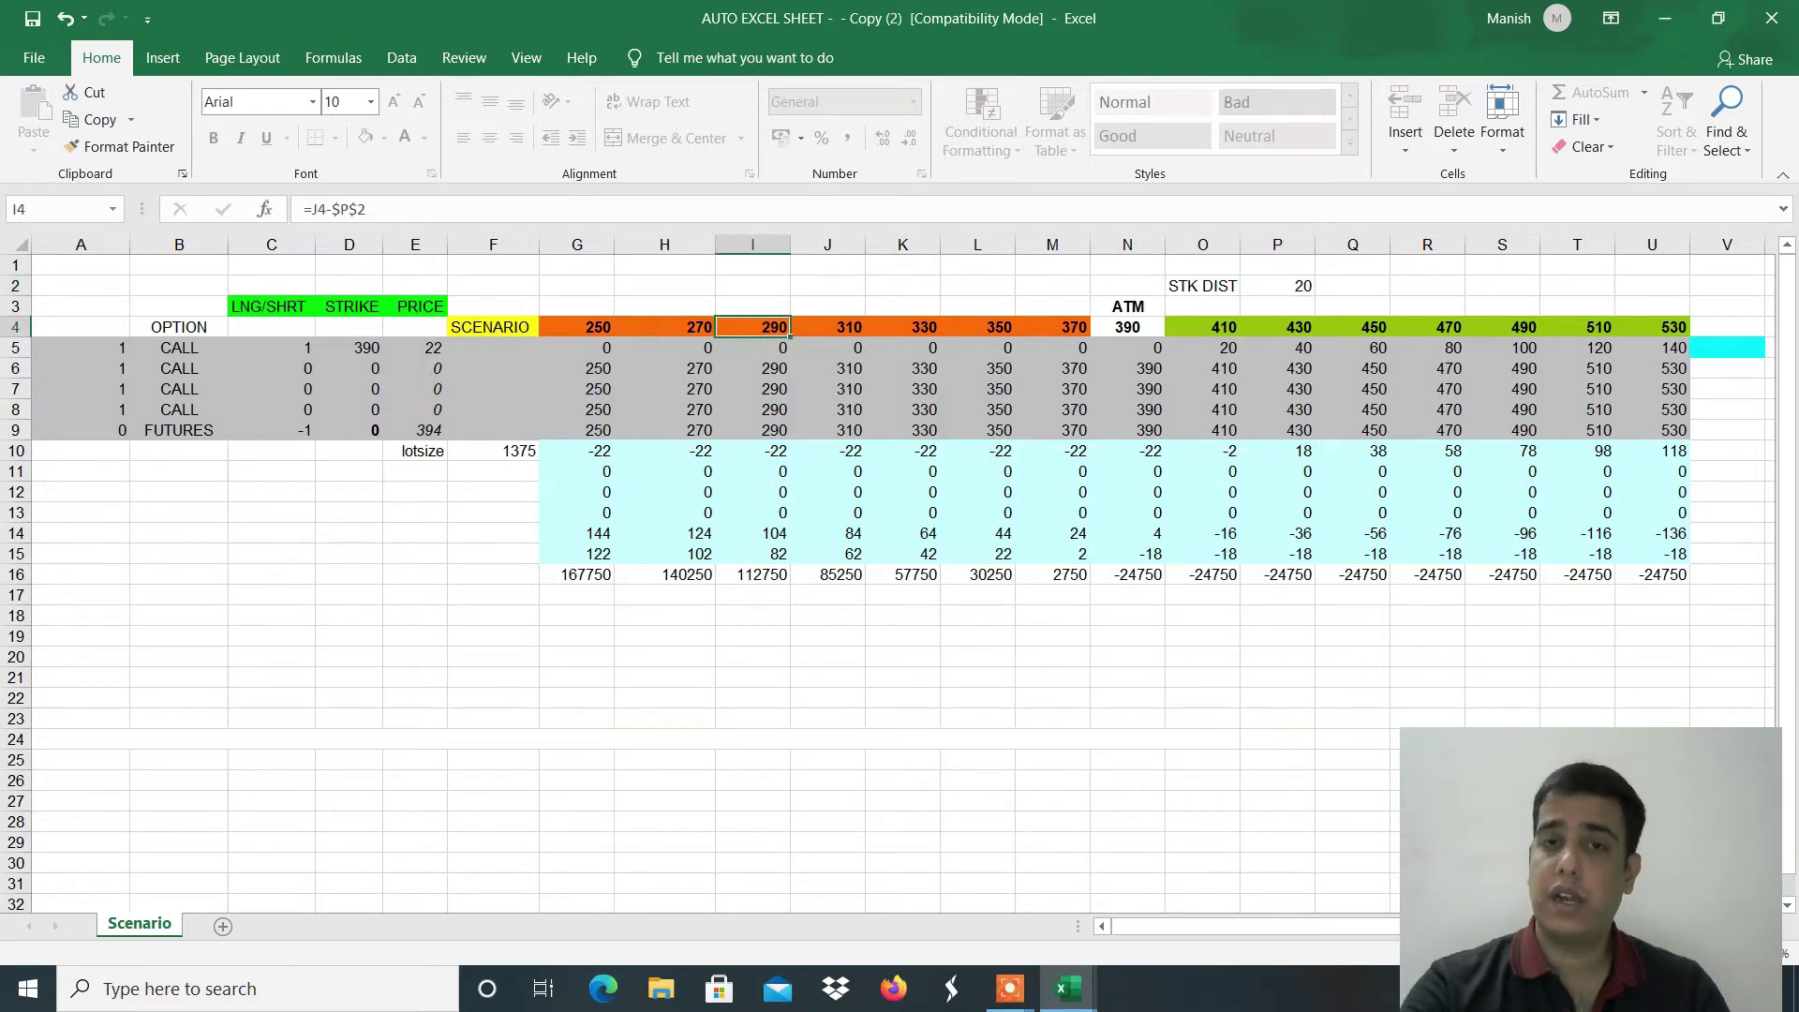
click(834, 330)
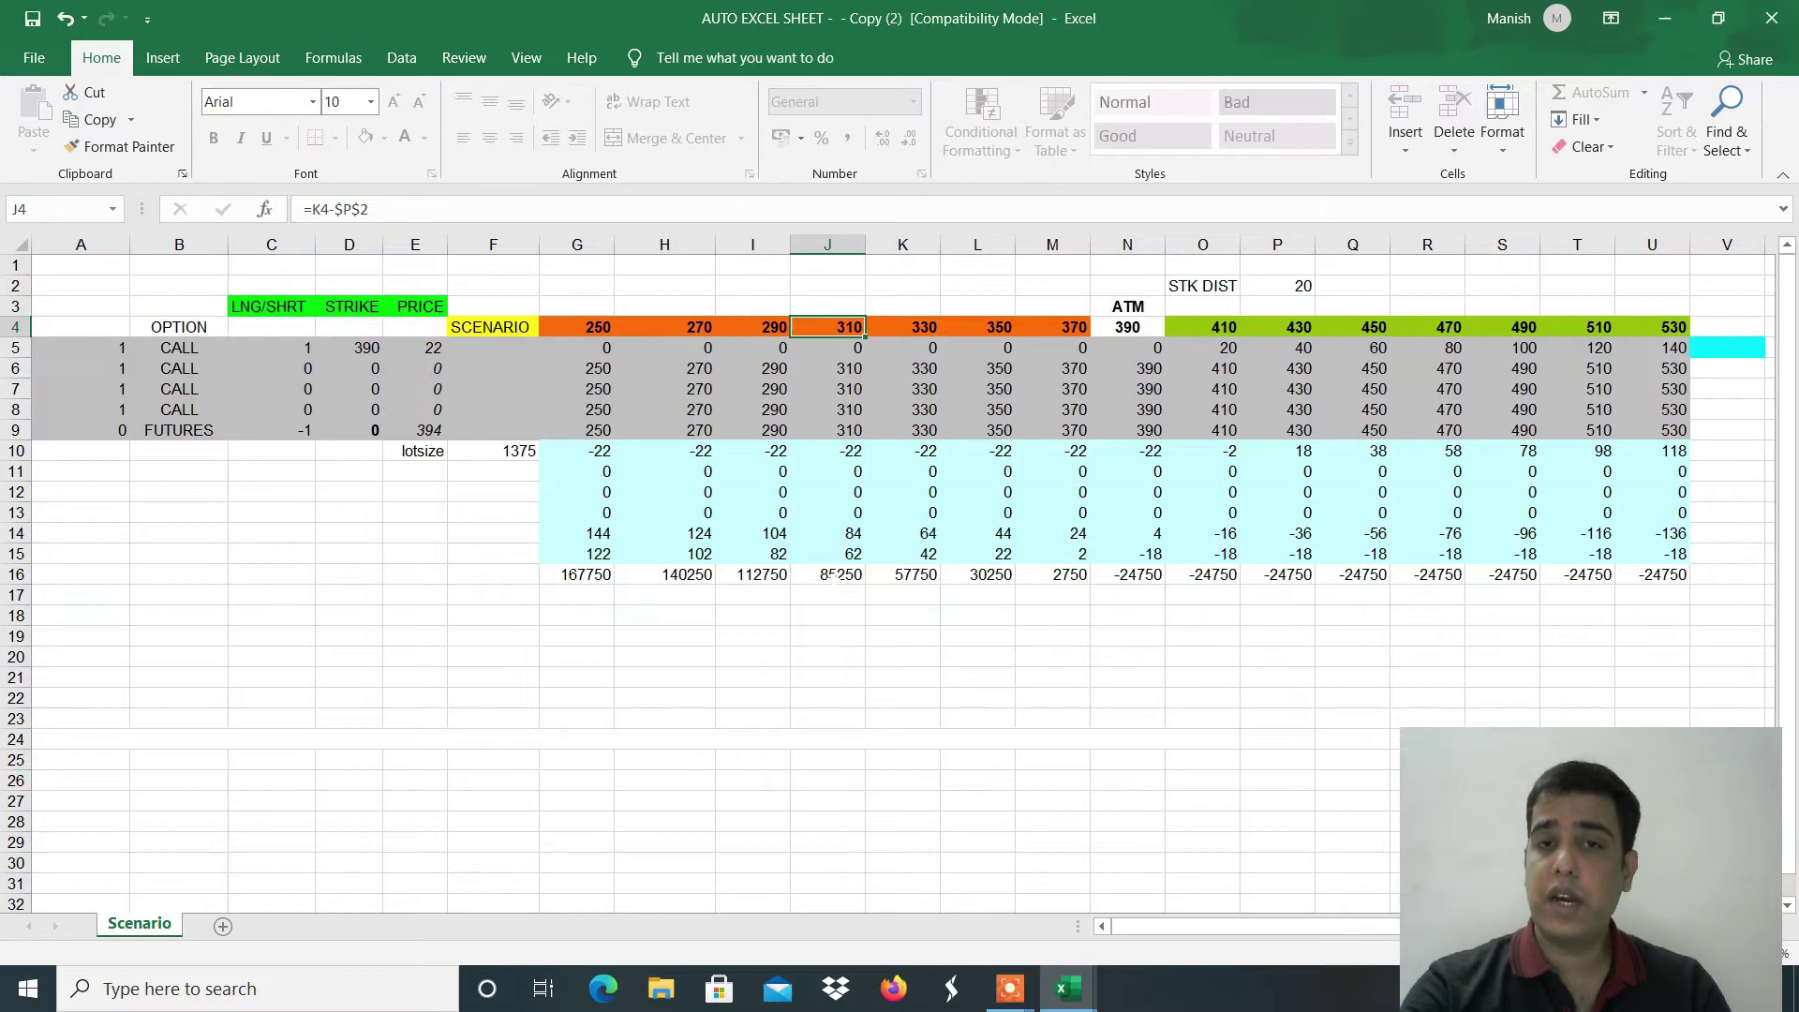
click(1277, 327)
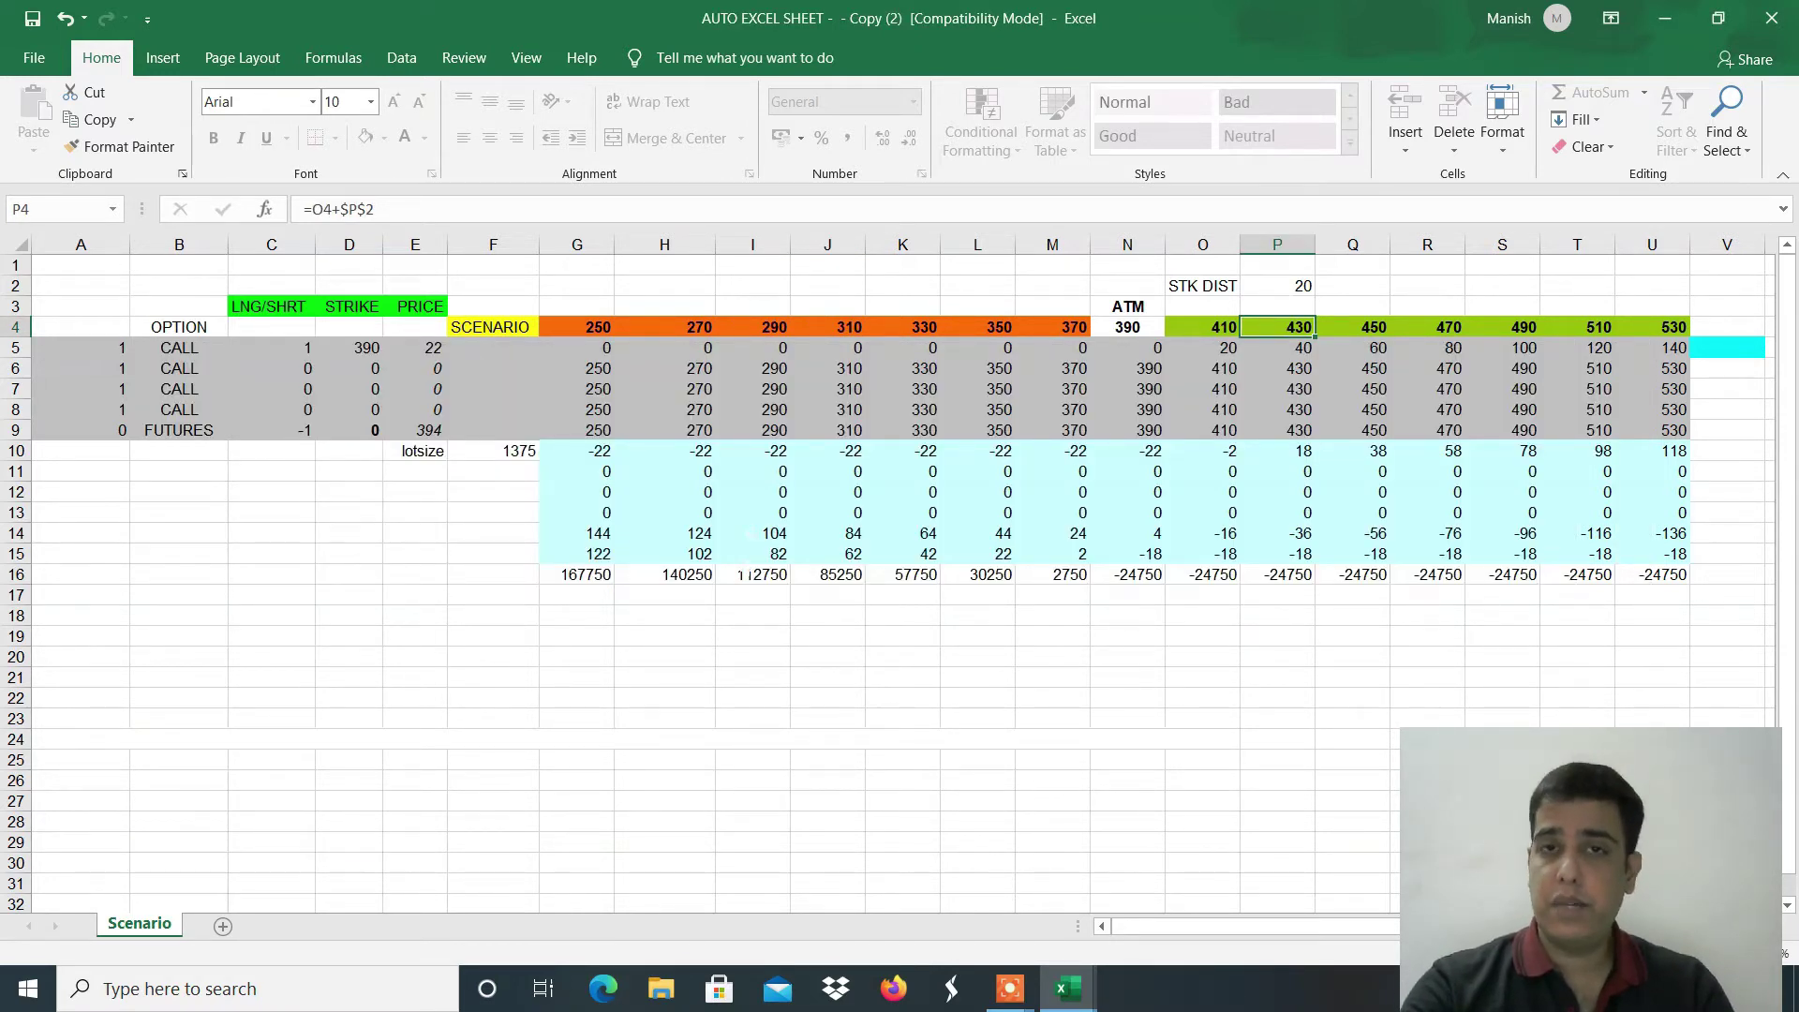
click(986, 328)
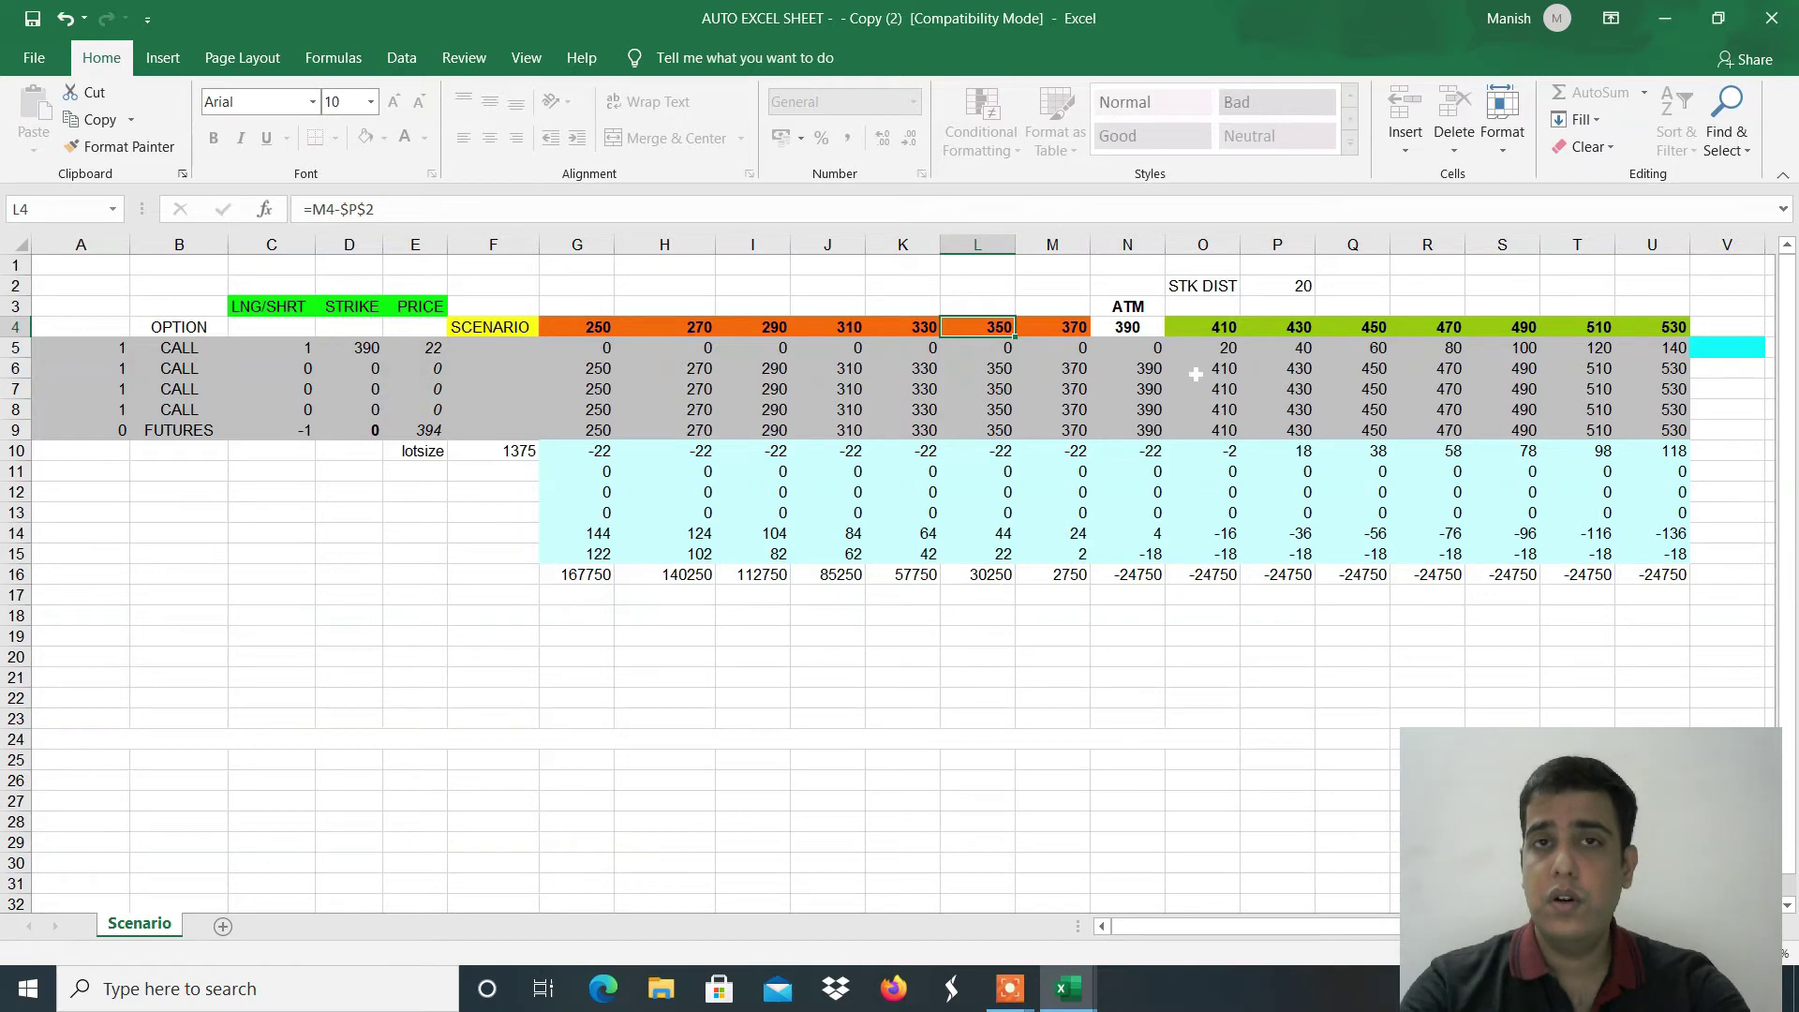
Step: Compare the Protective Call example's totals at the 350 and 450 expiry prices
key(alt+Tab)
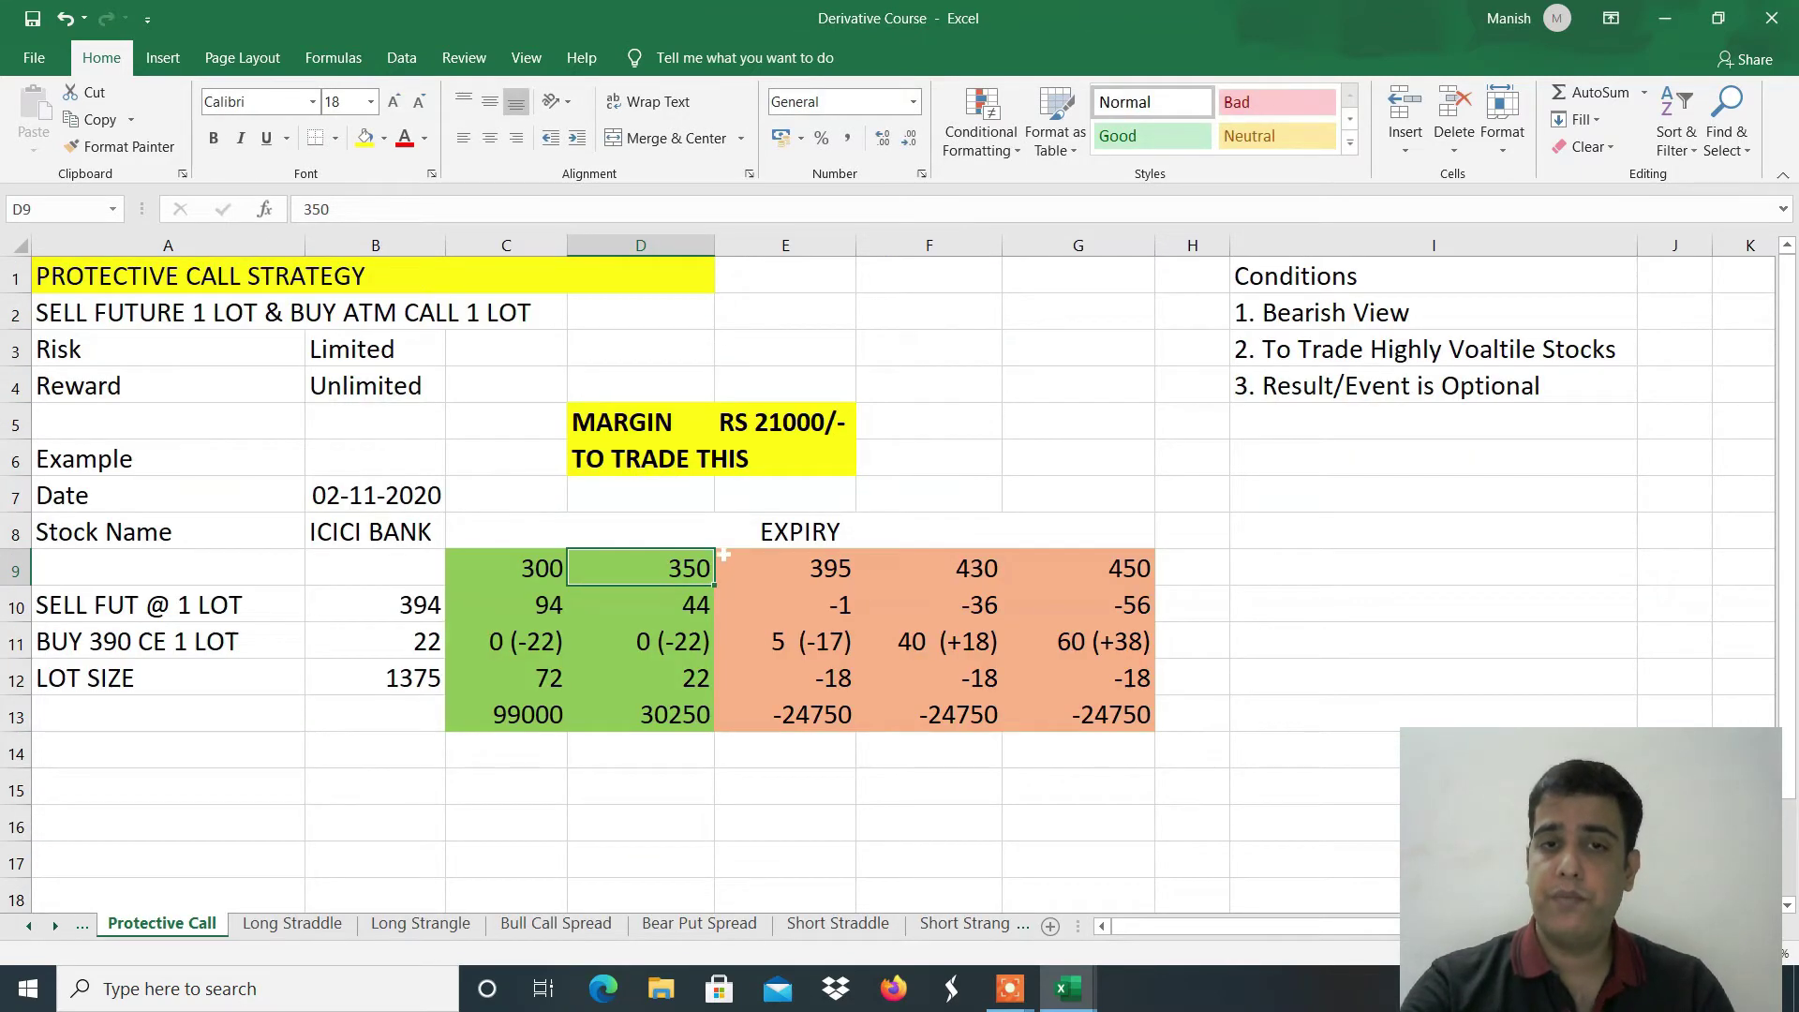
click(654, 715)
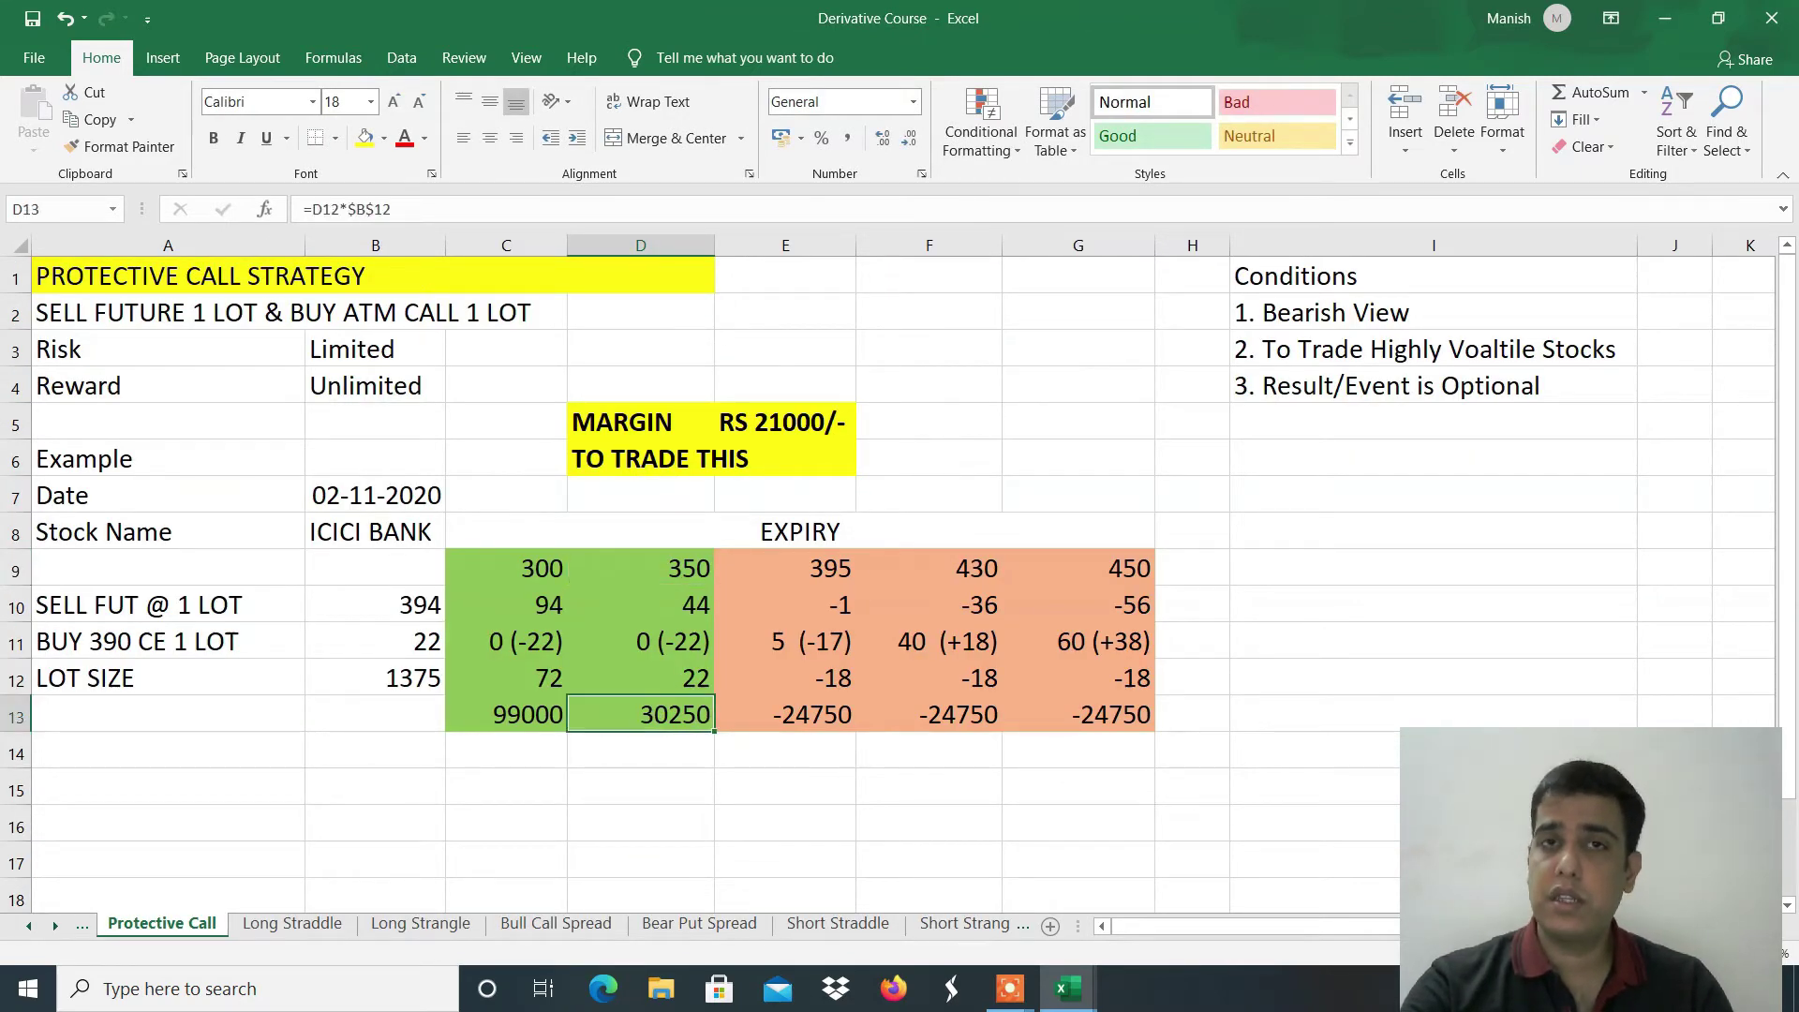
click(1127, 576)
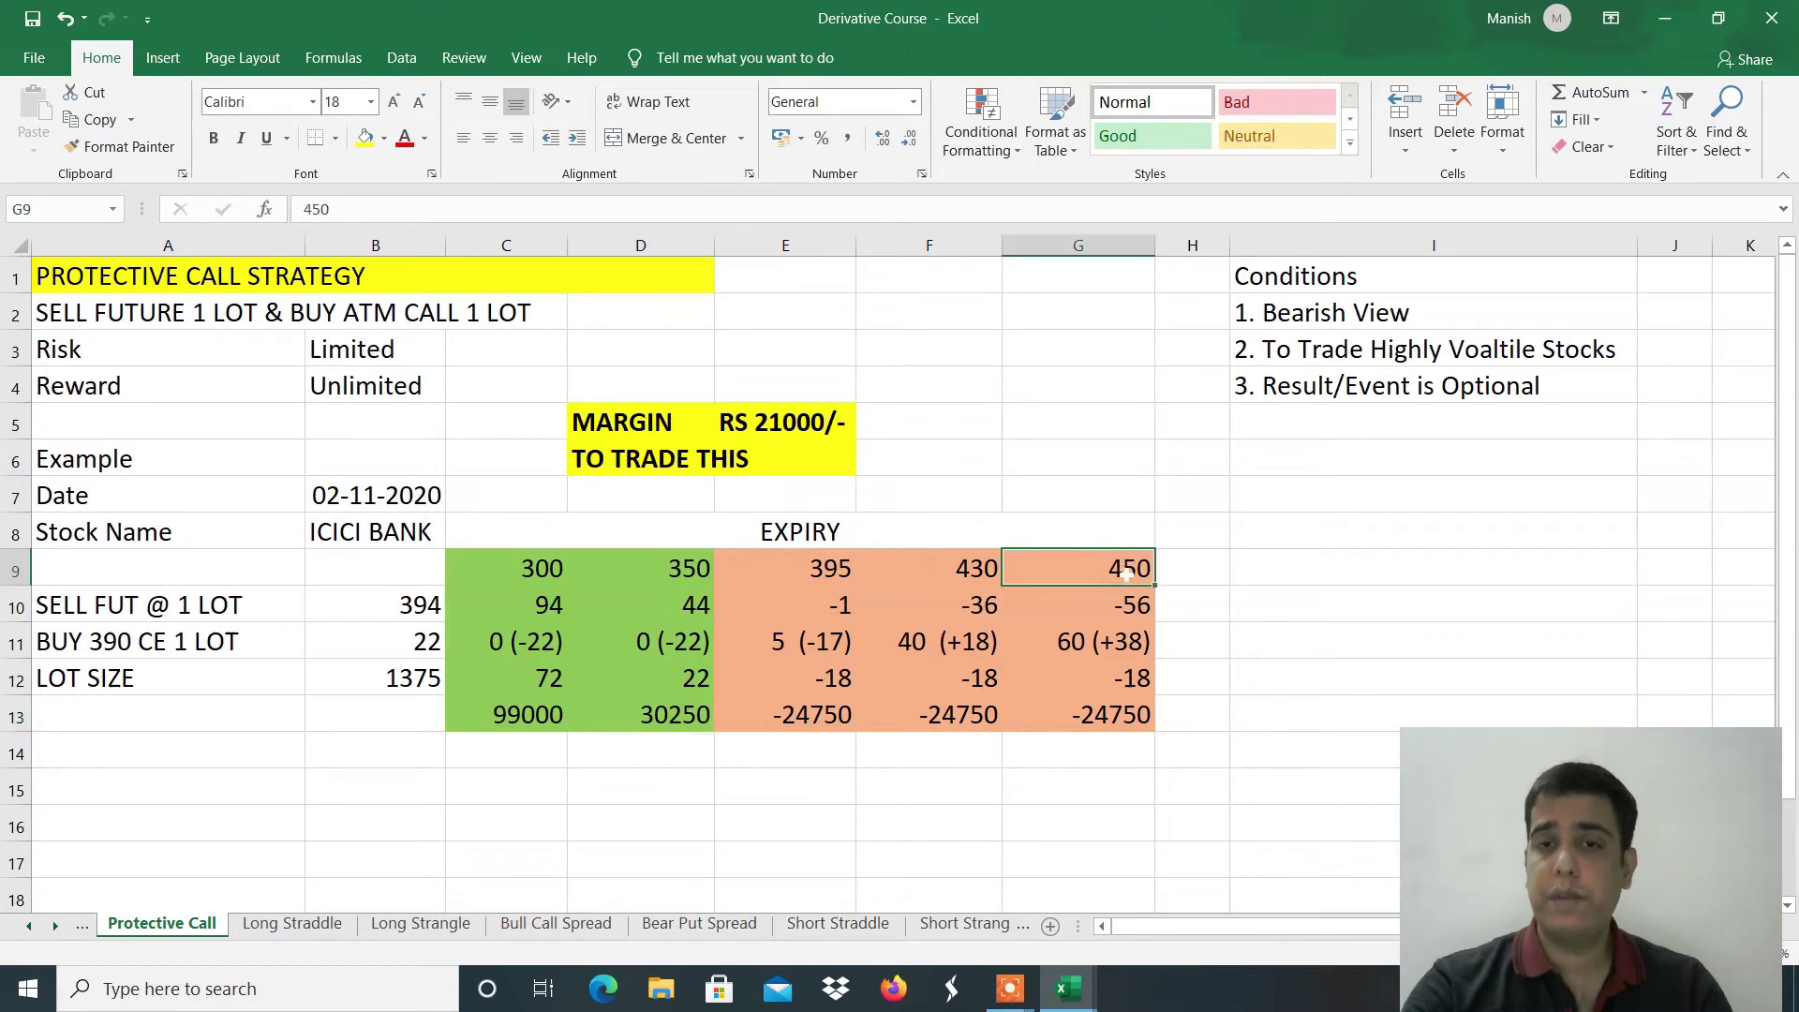
click(1112, 708)
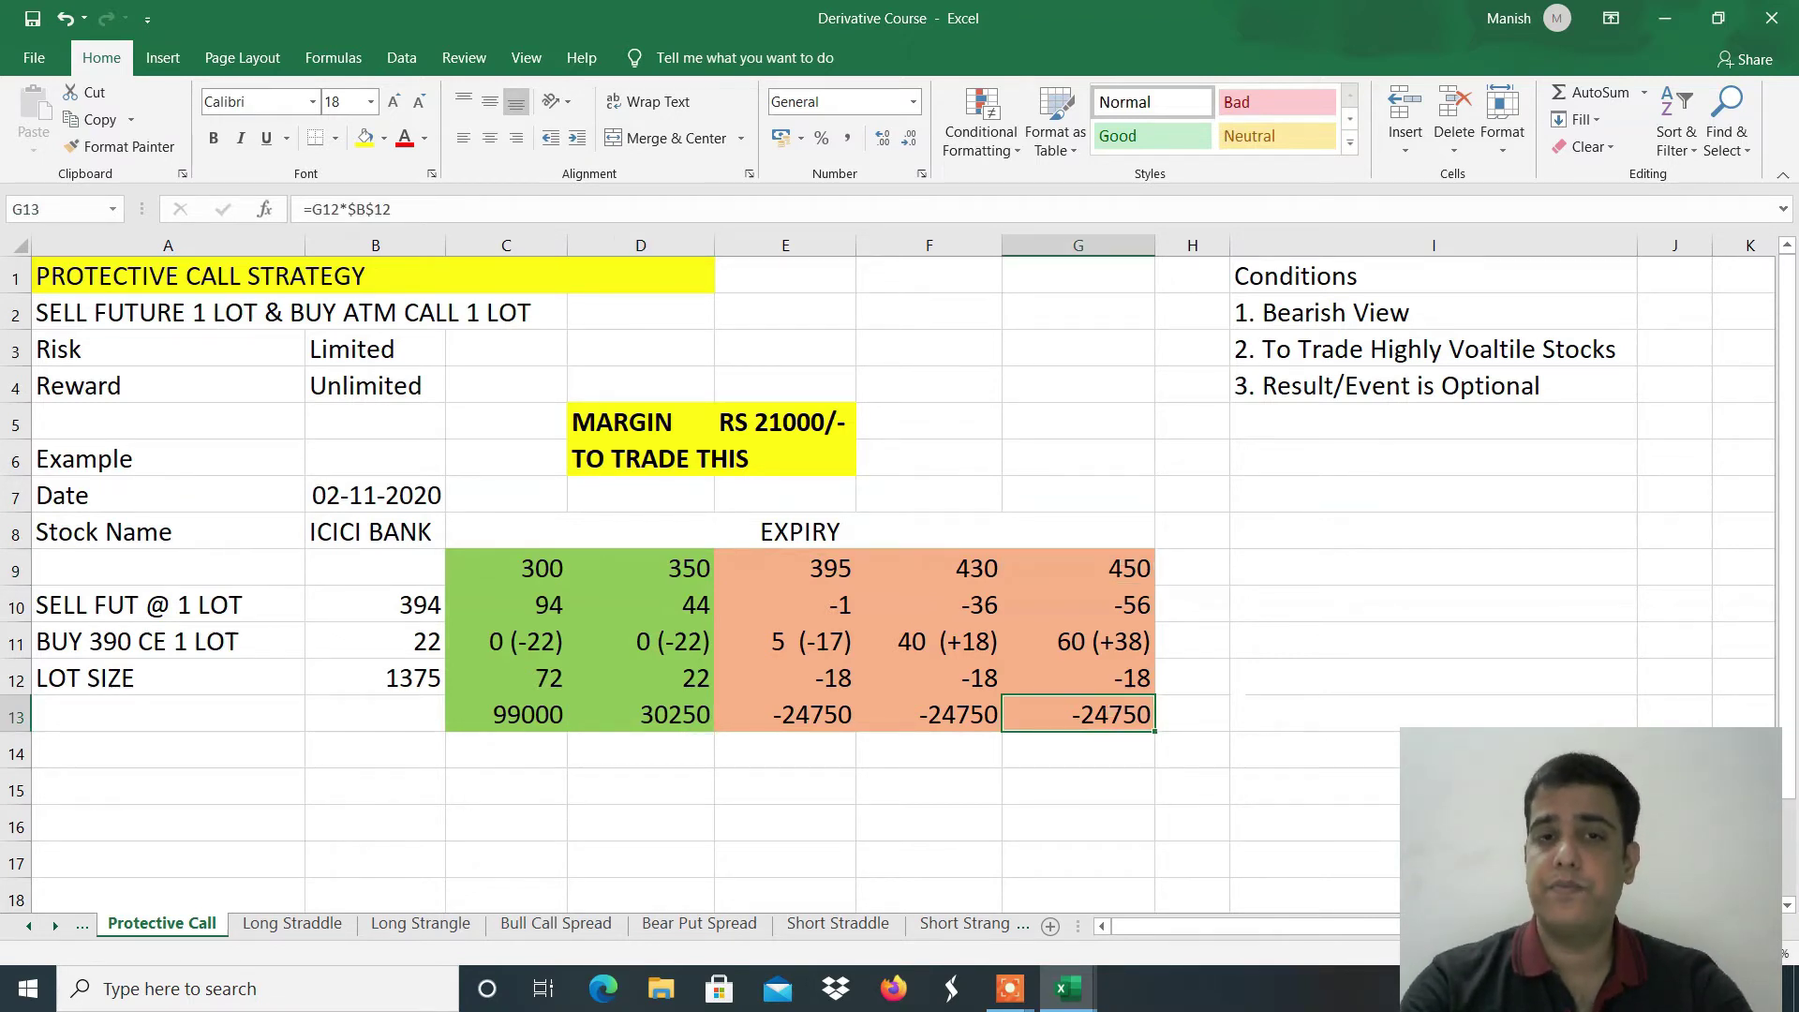
key(alt+Tab)
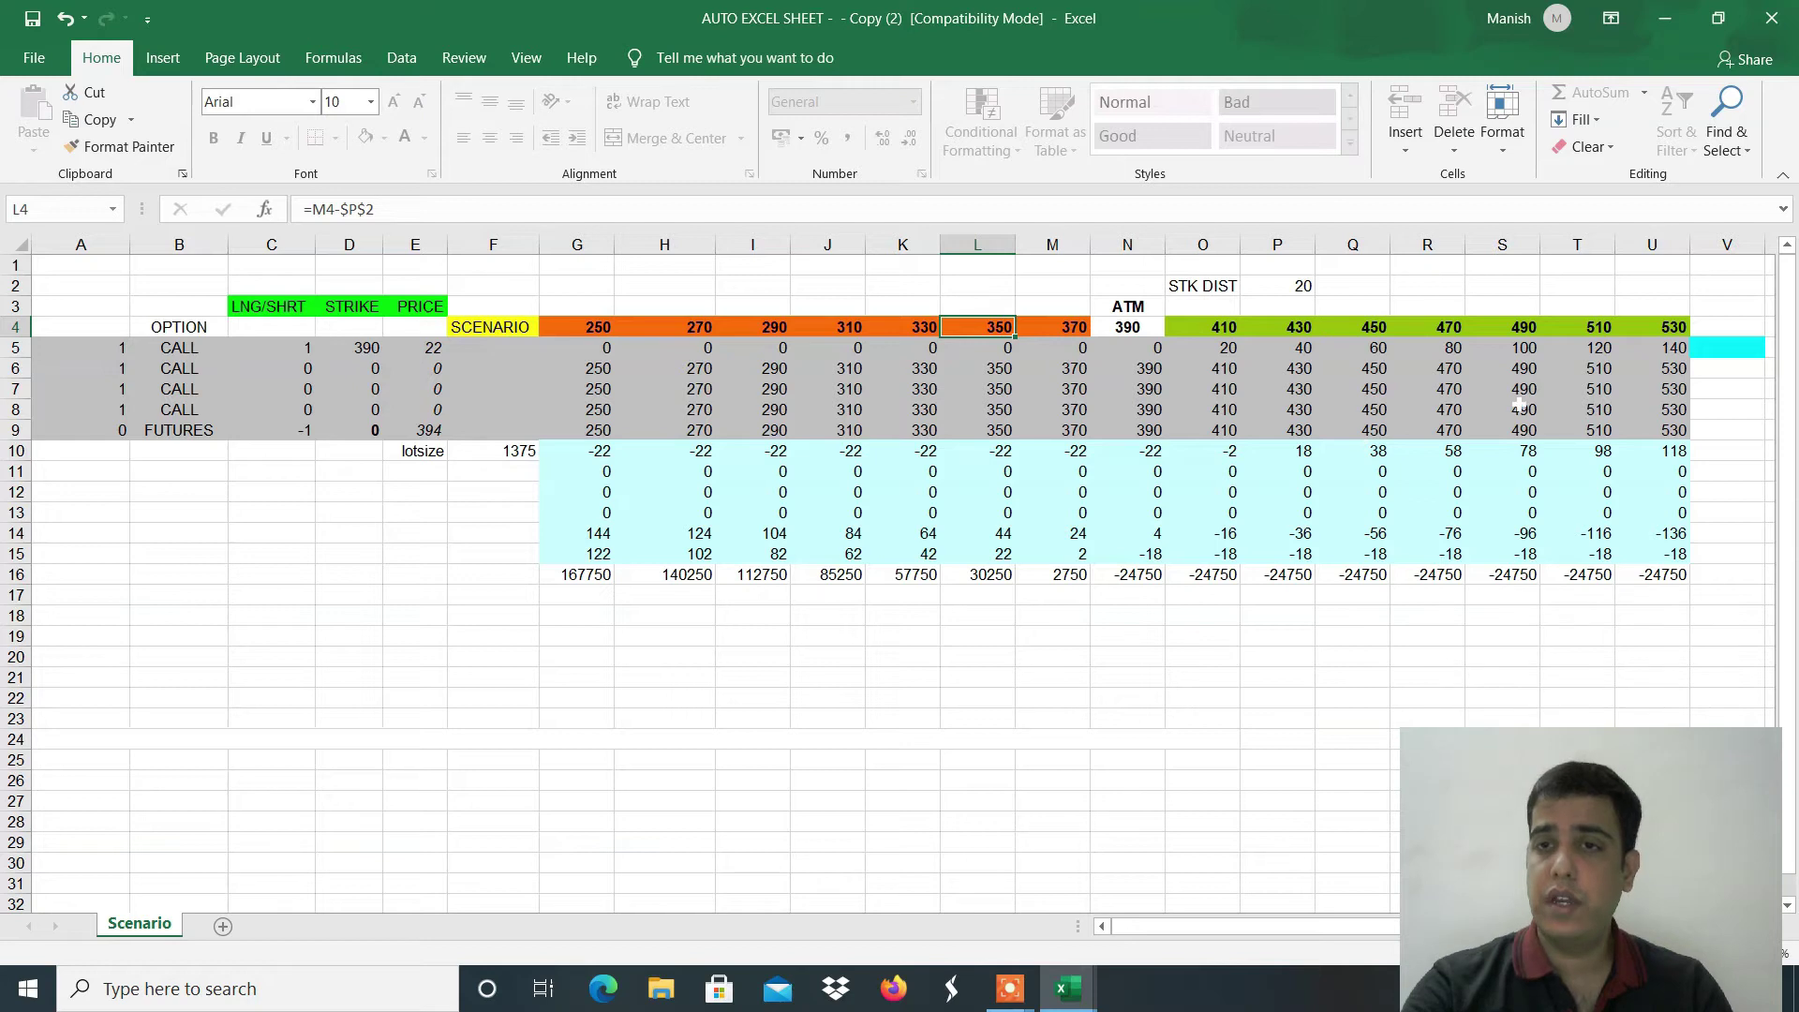
Step: Check the 450 strike's formula and compare with the example's total at the 350 expiry
click(1372, 326)
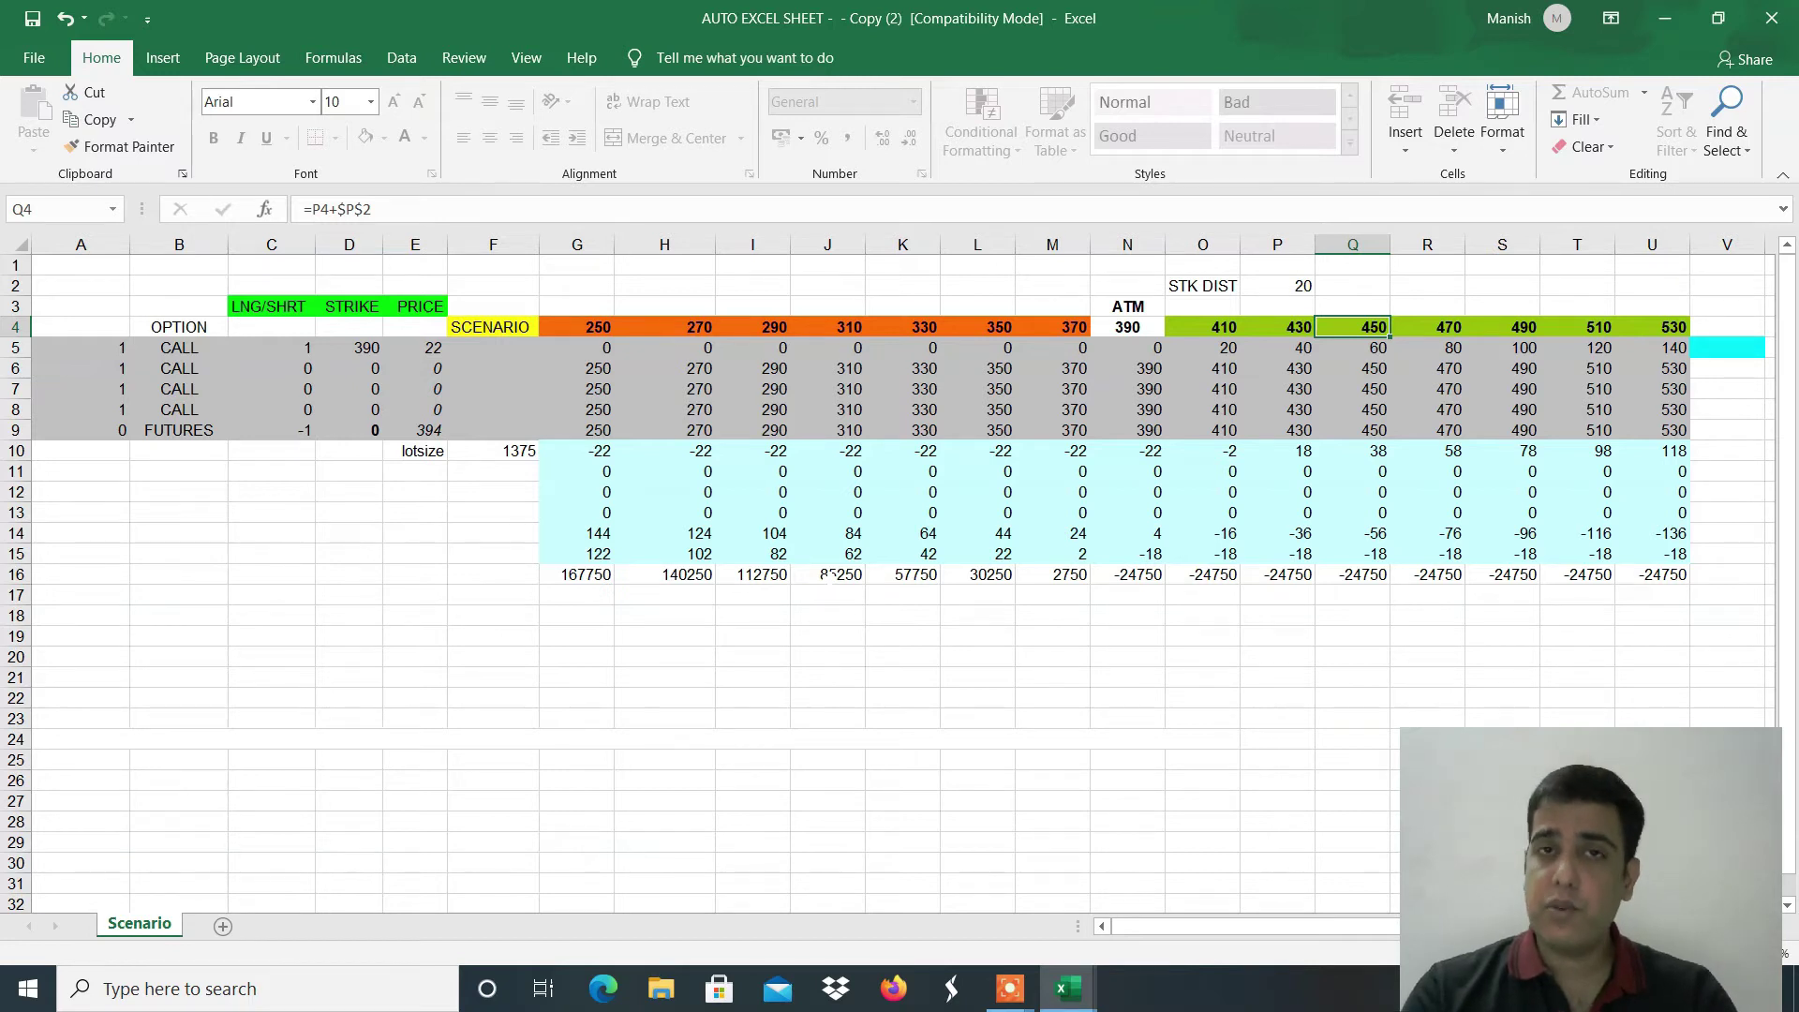
key(alt+Tab)
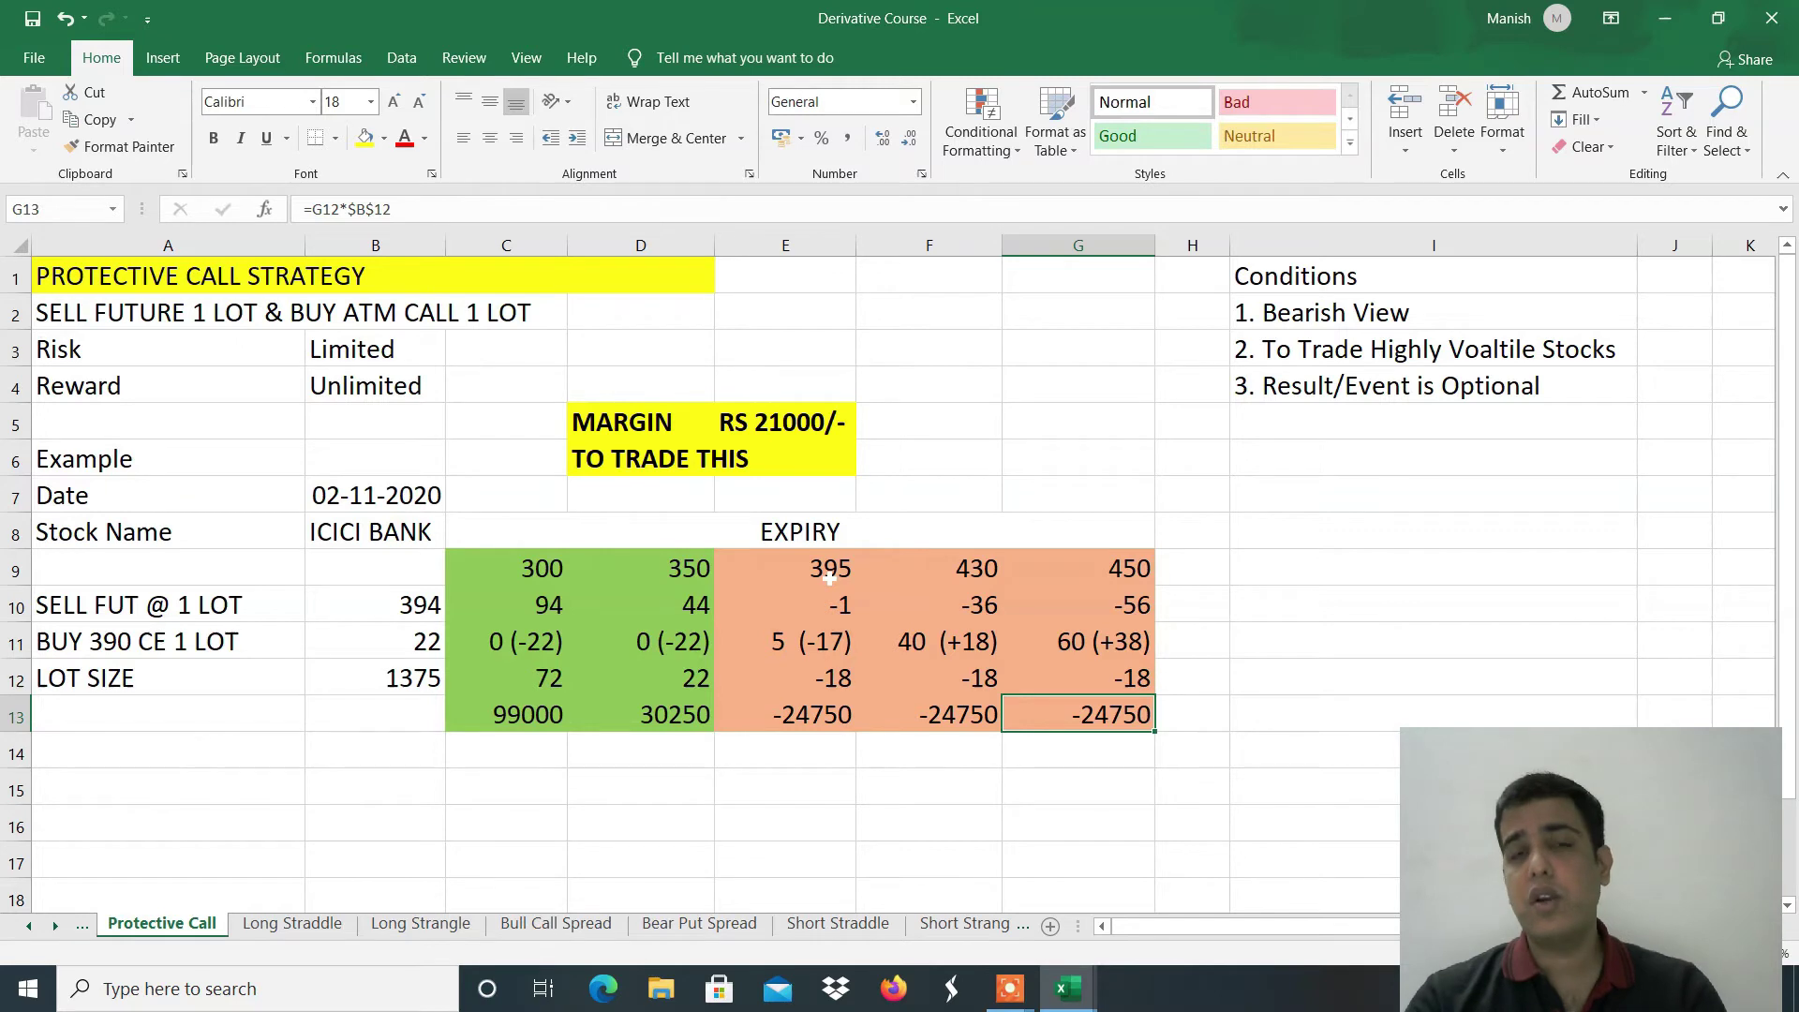
key(alt+Tab)
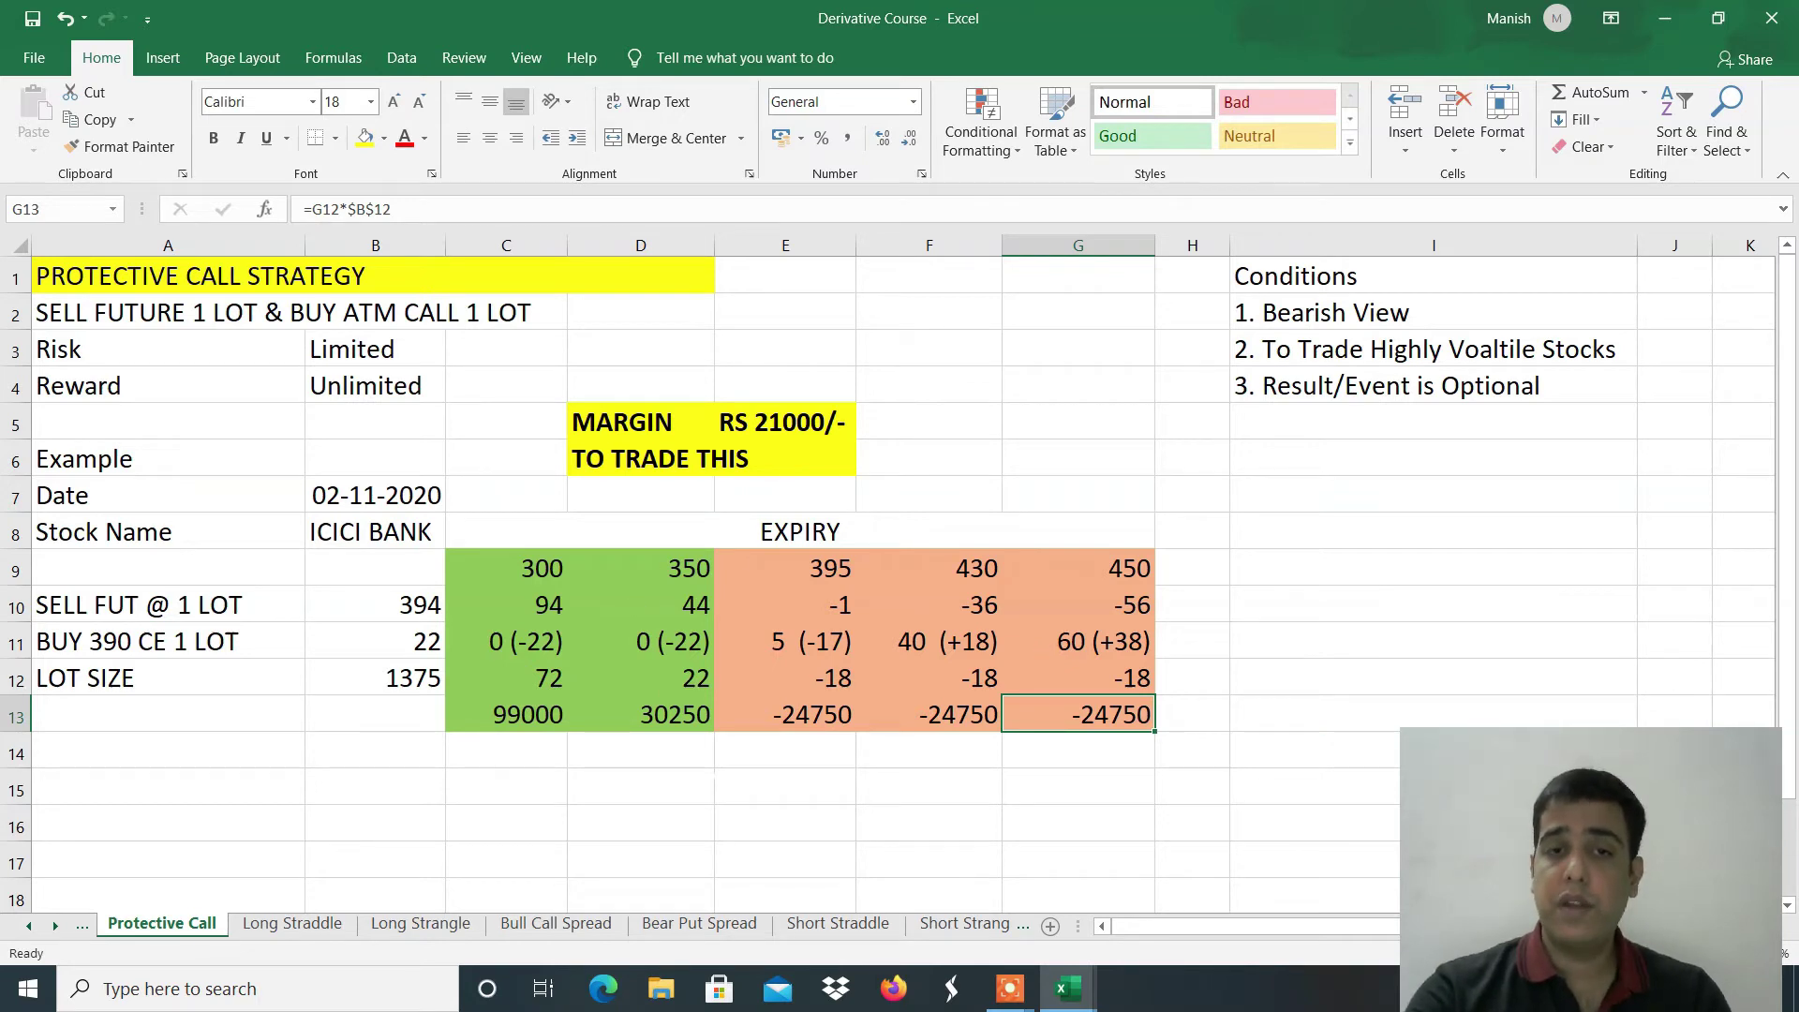
click(641, 714)
key(alt+Tab)
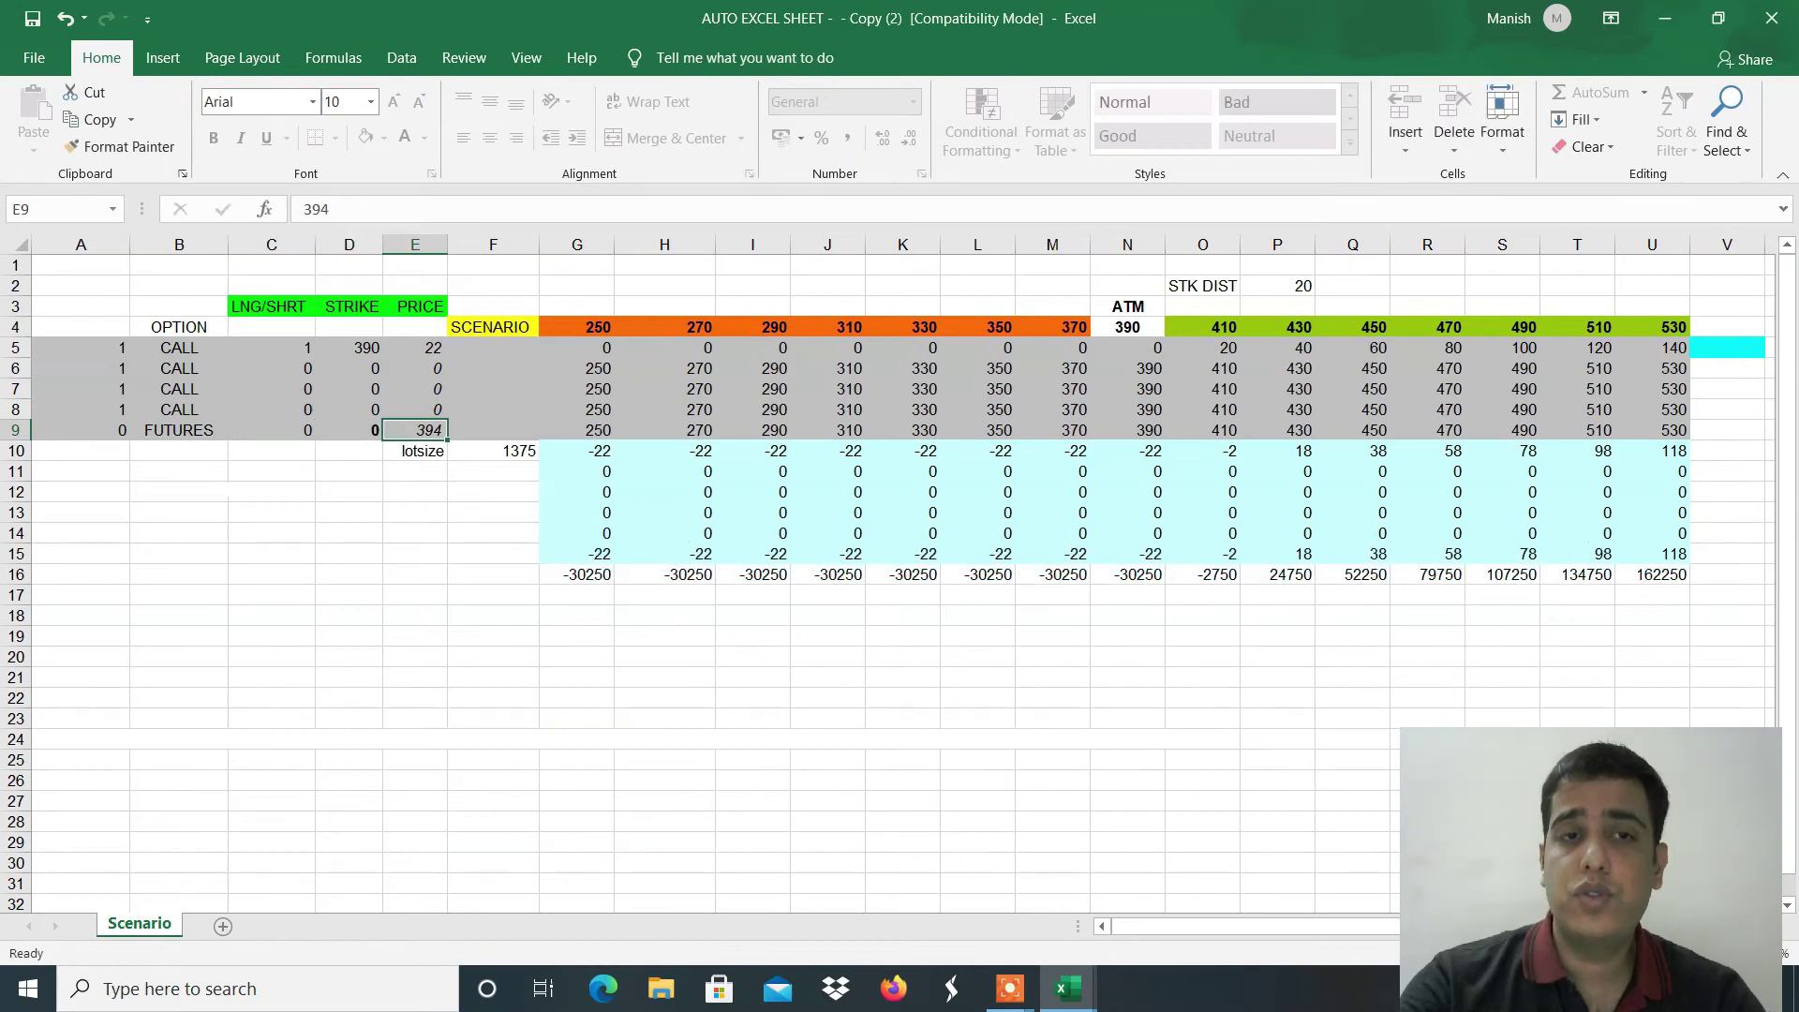
text(0)
Step: Review the bull call spread reference and mark the second call leg as short (-1)
click(493, 451)
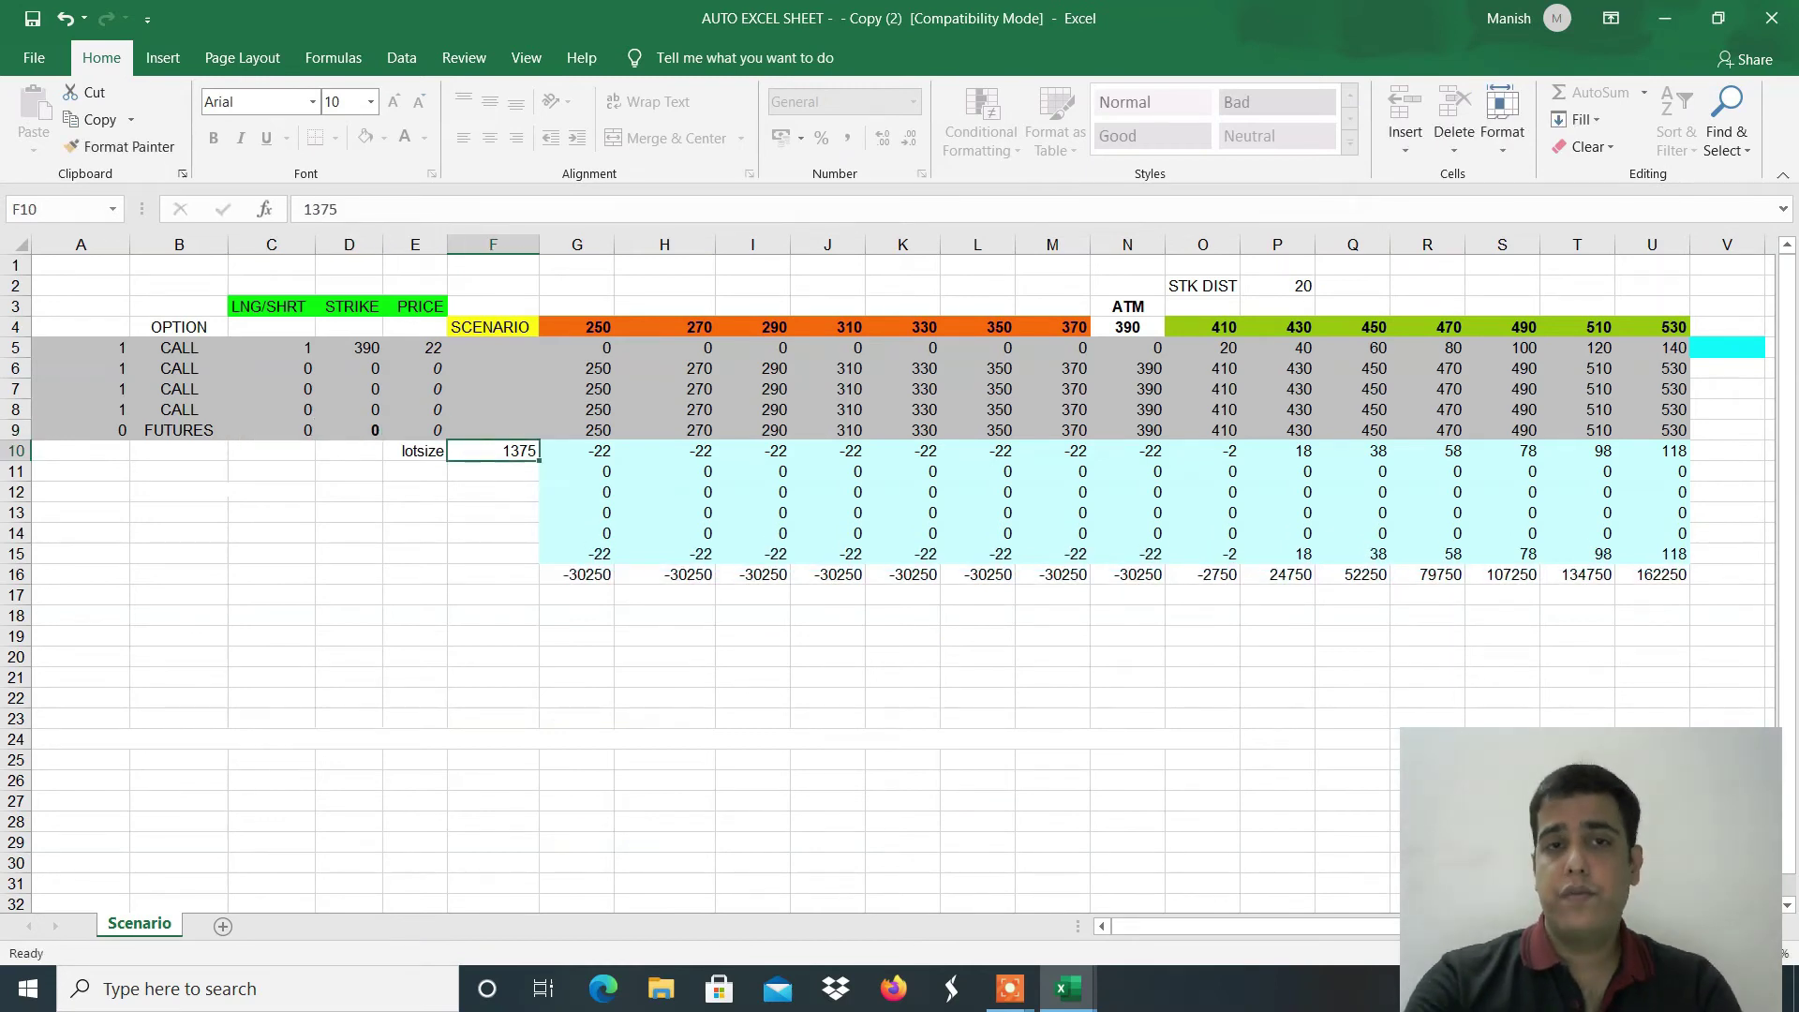
click(349, 430)
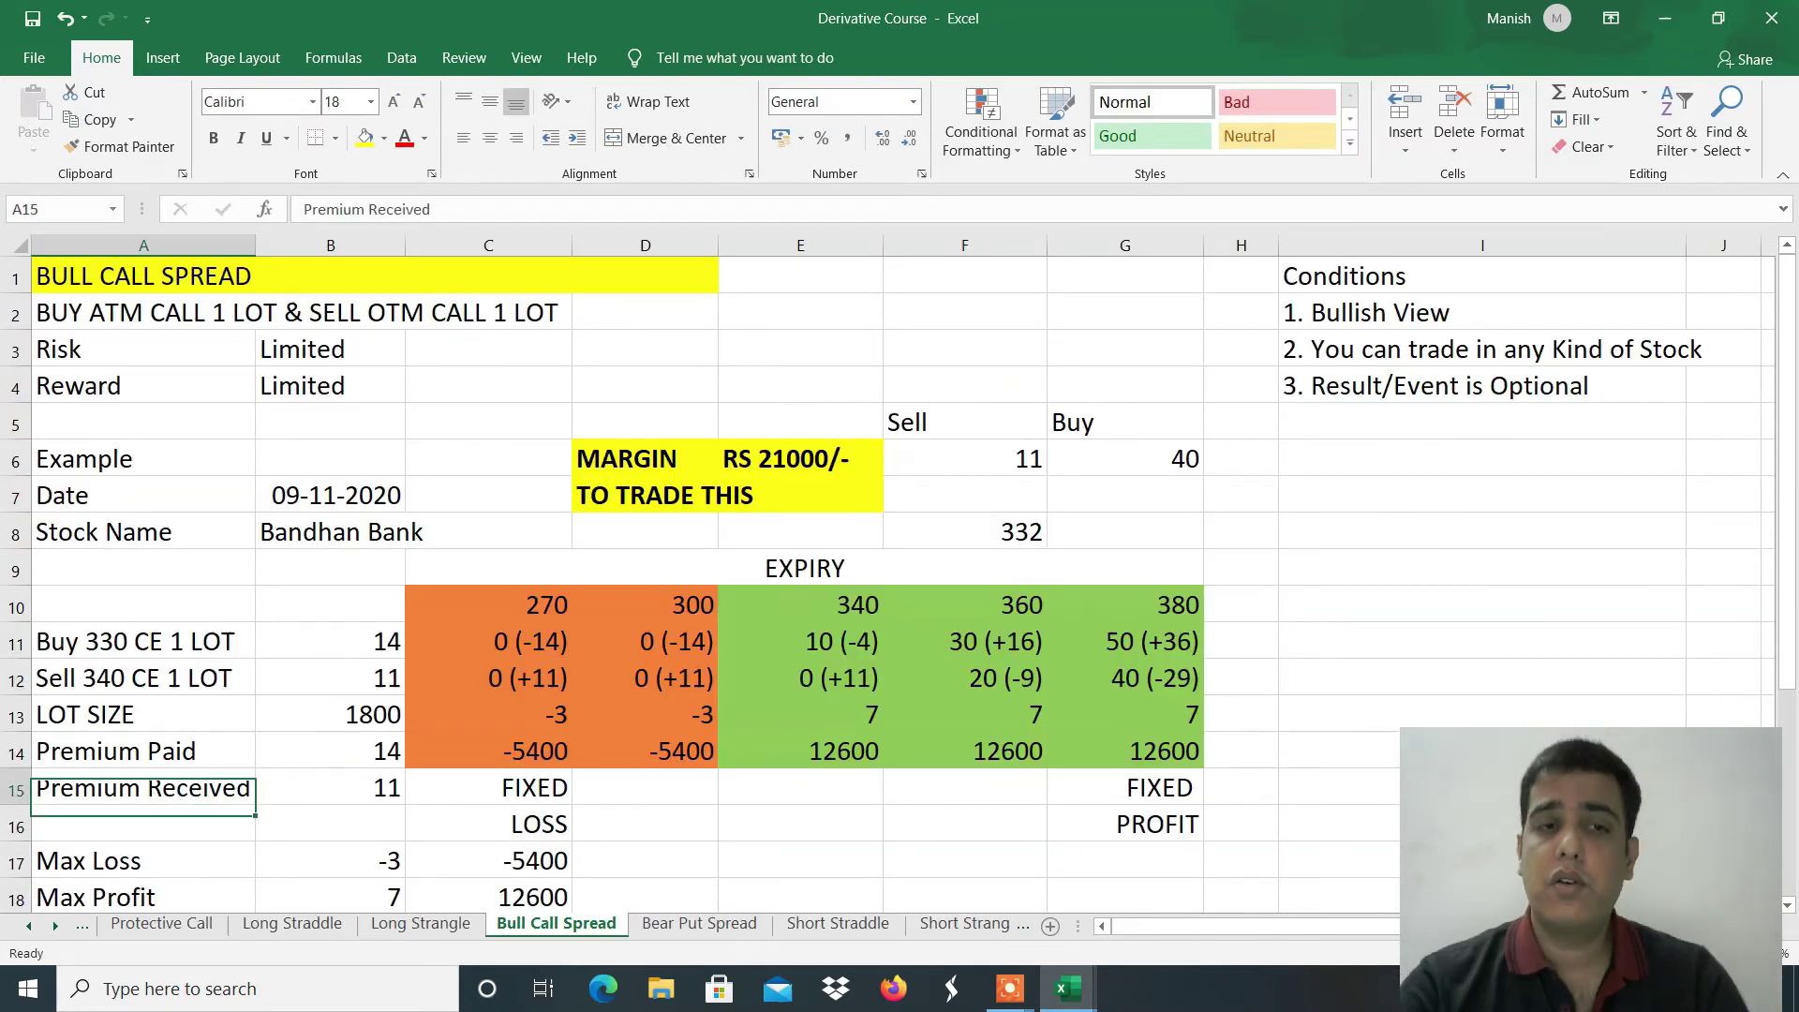
key(Up)
key(Up)
key(Up)
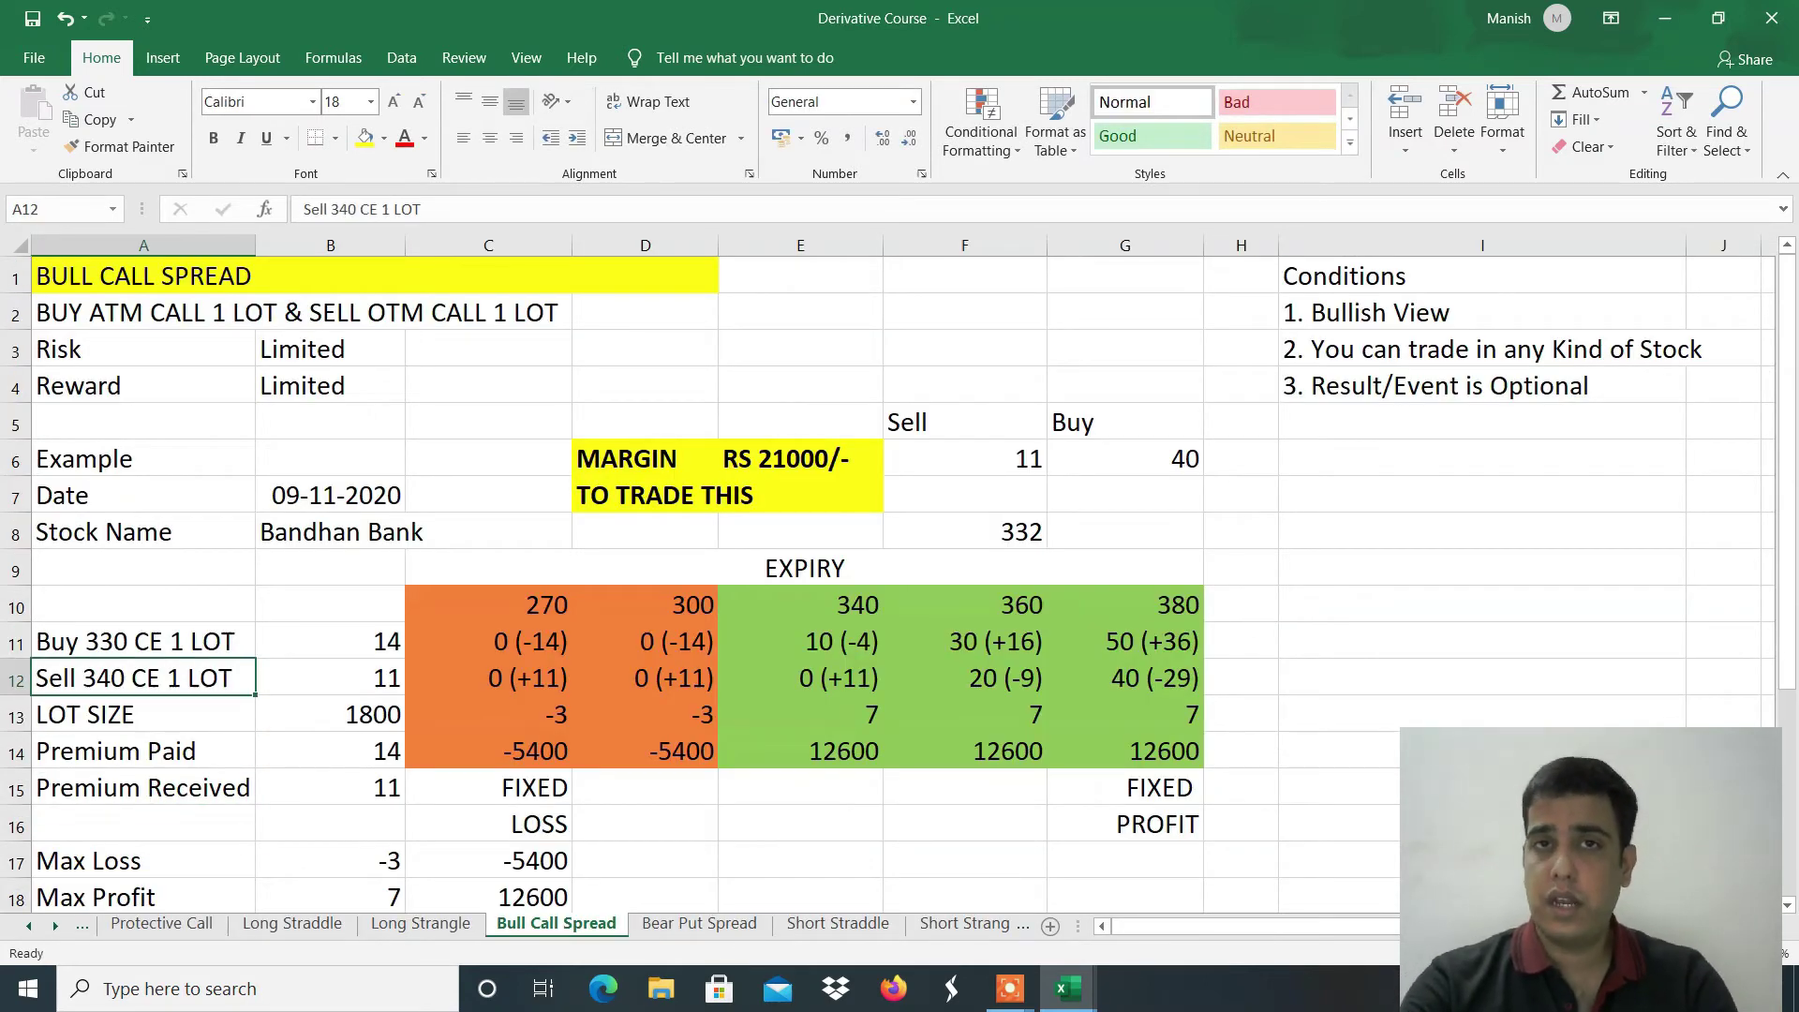
key(Up)
key(Down)
key(Down)
key(Down)
key(Down)
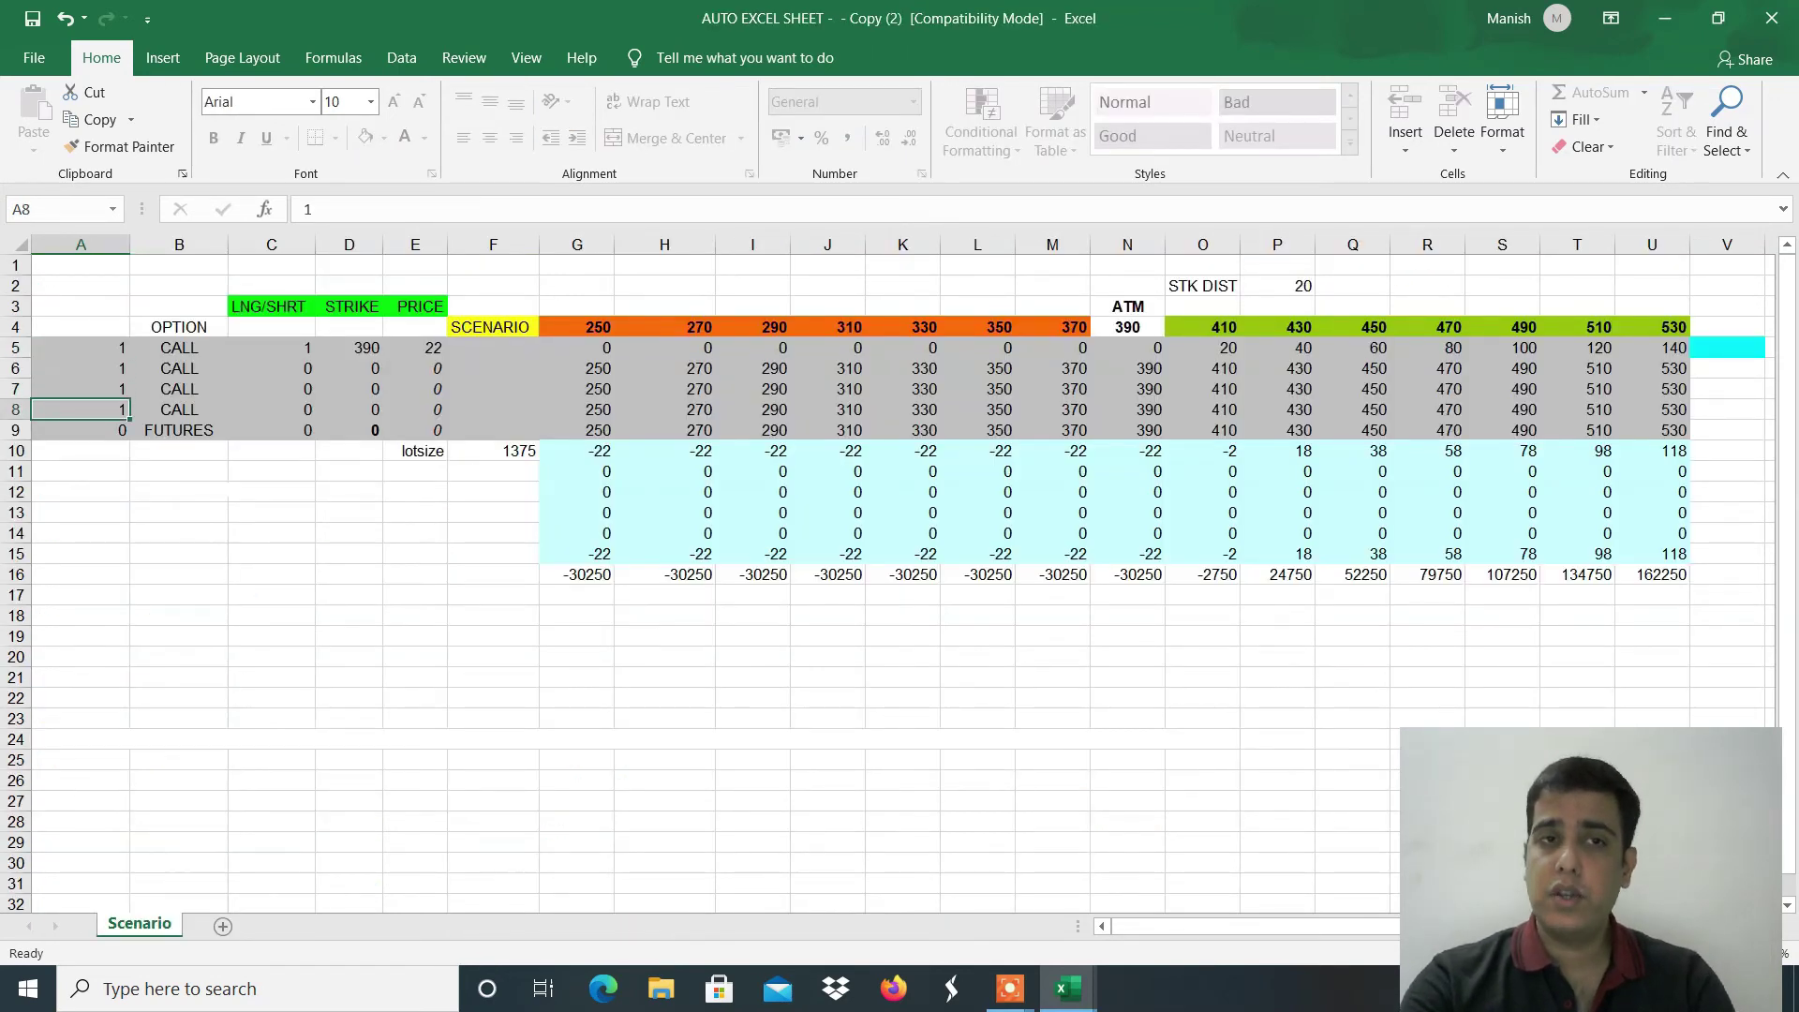
key(Right)
key(Right)
key(Up)
key(Up)
key(Up)
key(Down)
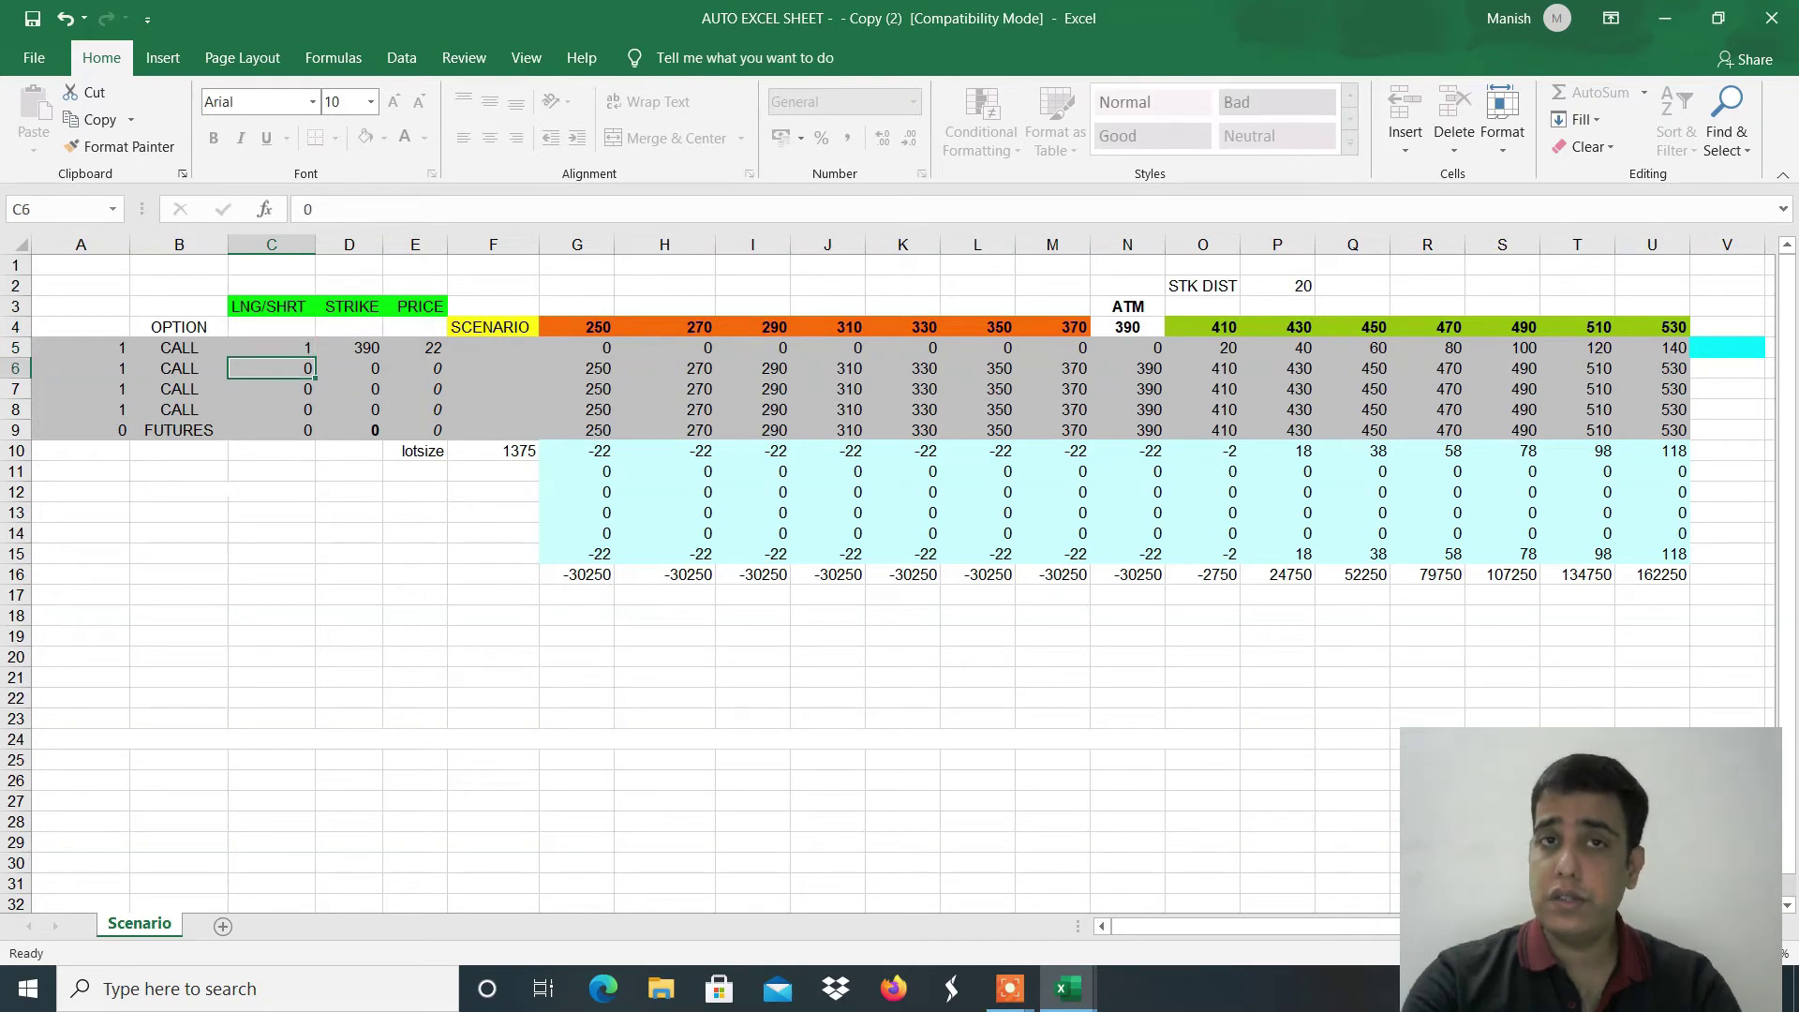
text(-1)
key(Return)
Step: Give the two call legs strikes 330 and 340 with premiums 14 and 11
key(Up)
key(Up)
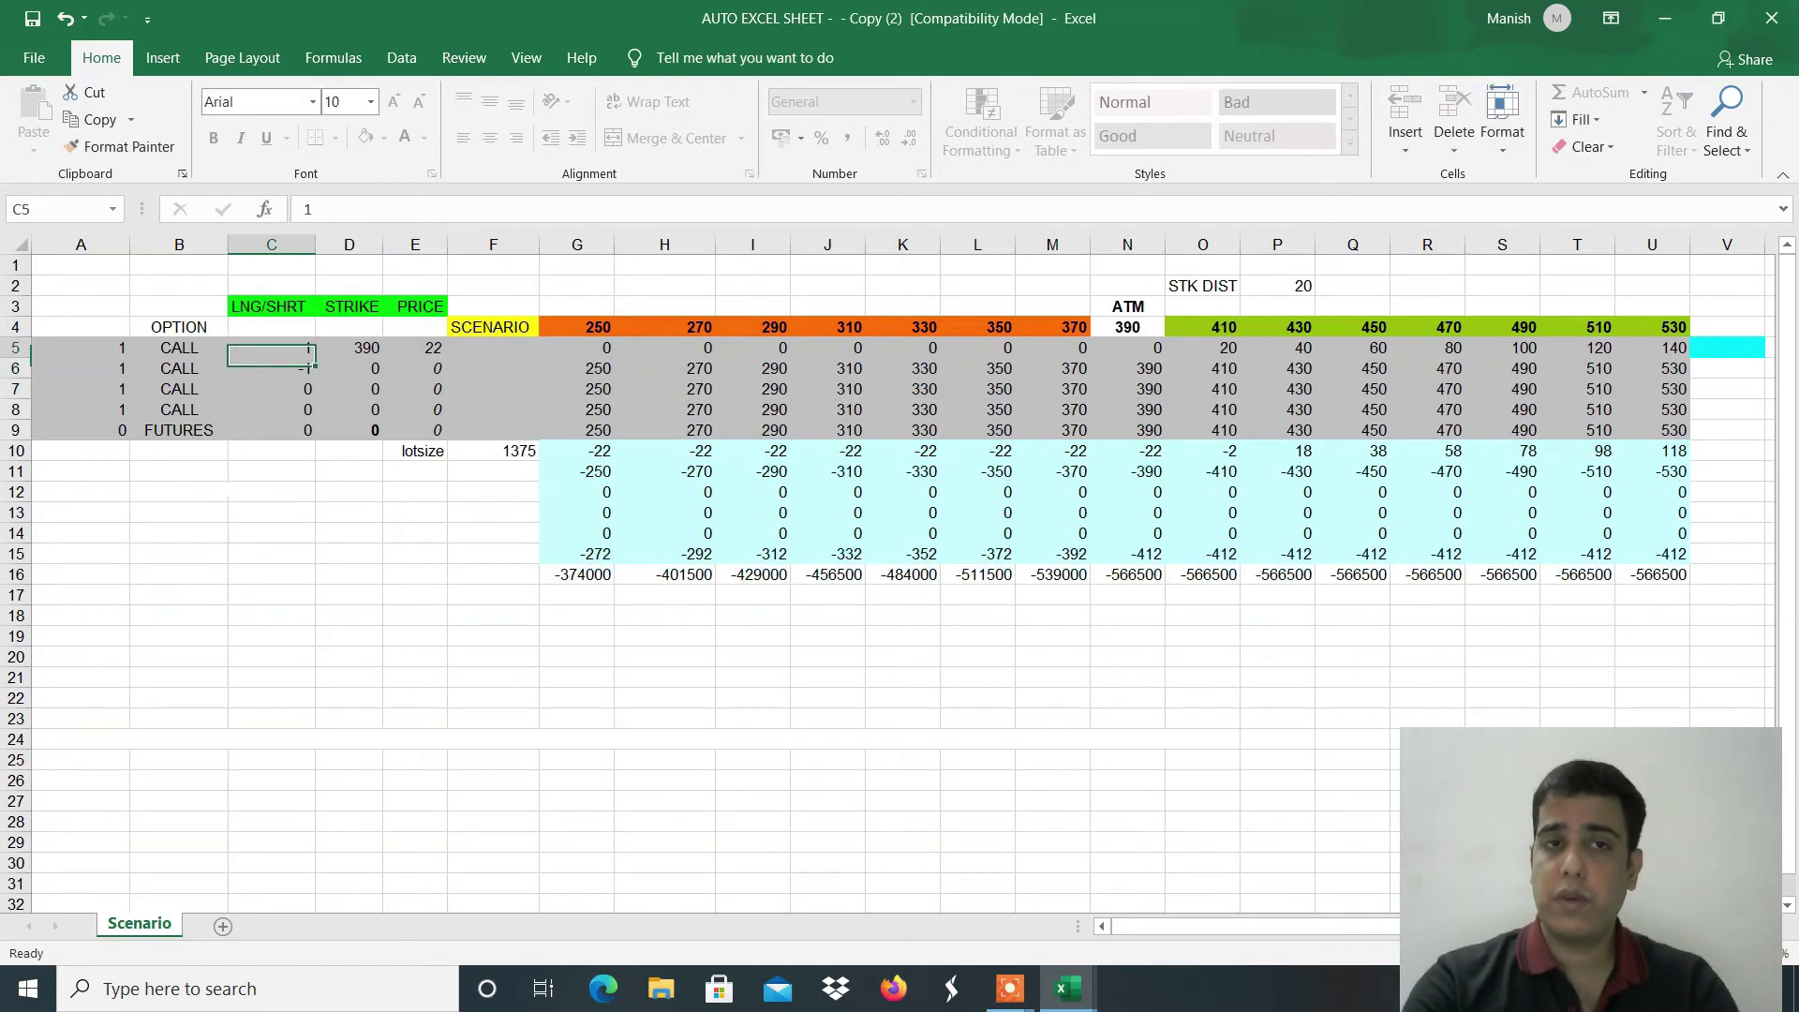
key(Right)
text(330)
key(Return)
text(340)
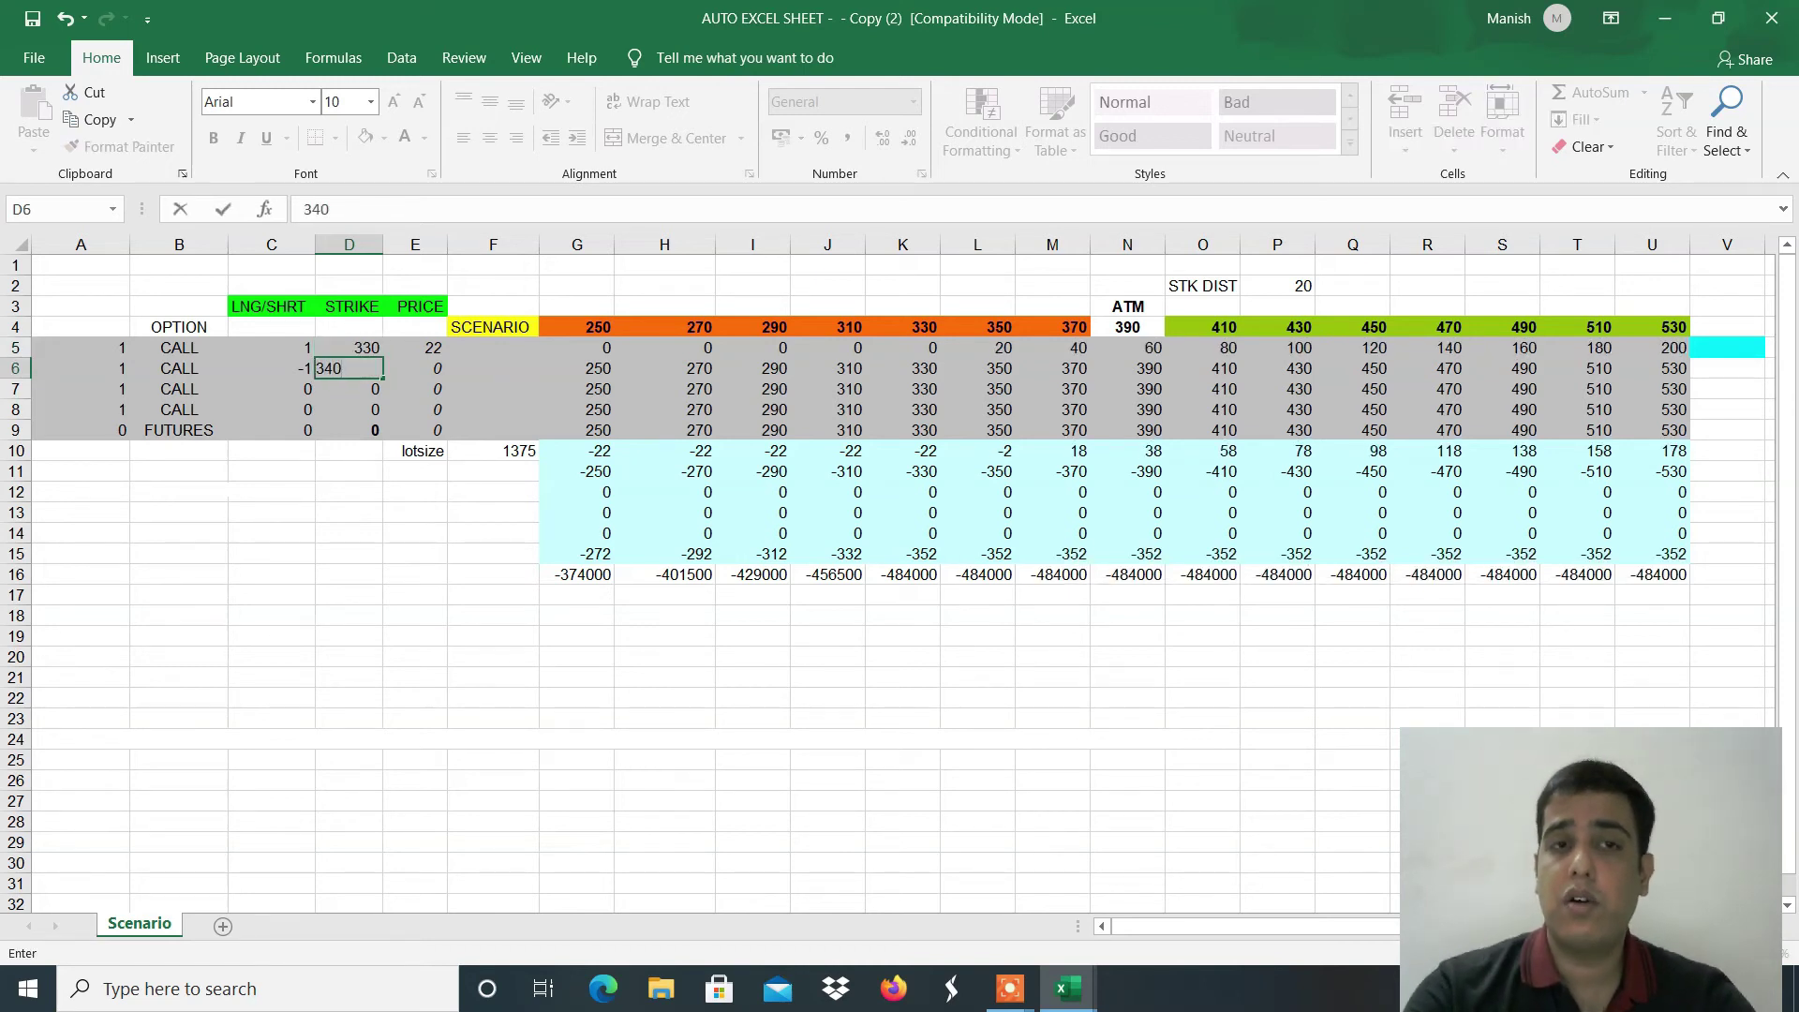
key(Tab)
text(11)
key(Up)
text(14)
key(ctrl+Return)
key(Down)
key(Down)
key(Down)
key(Down)
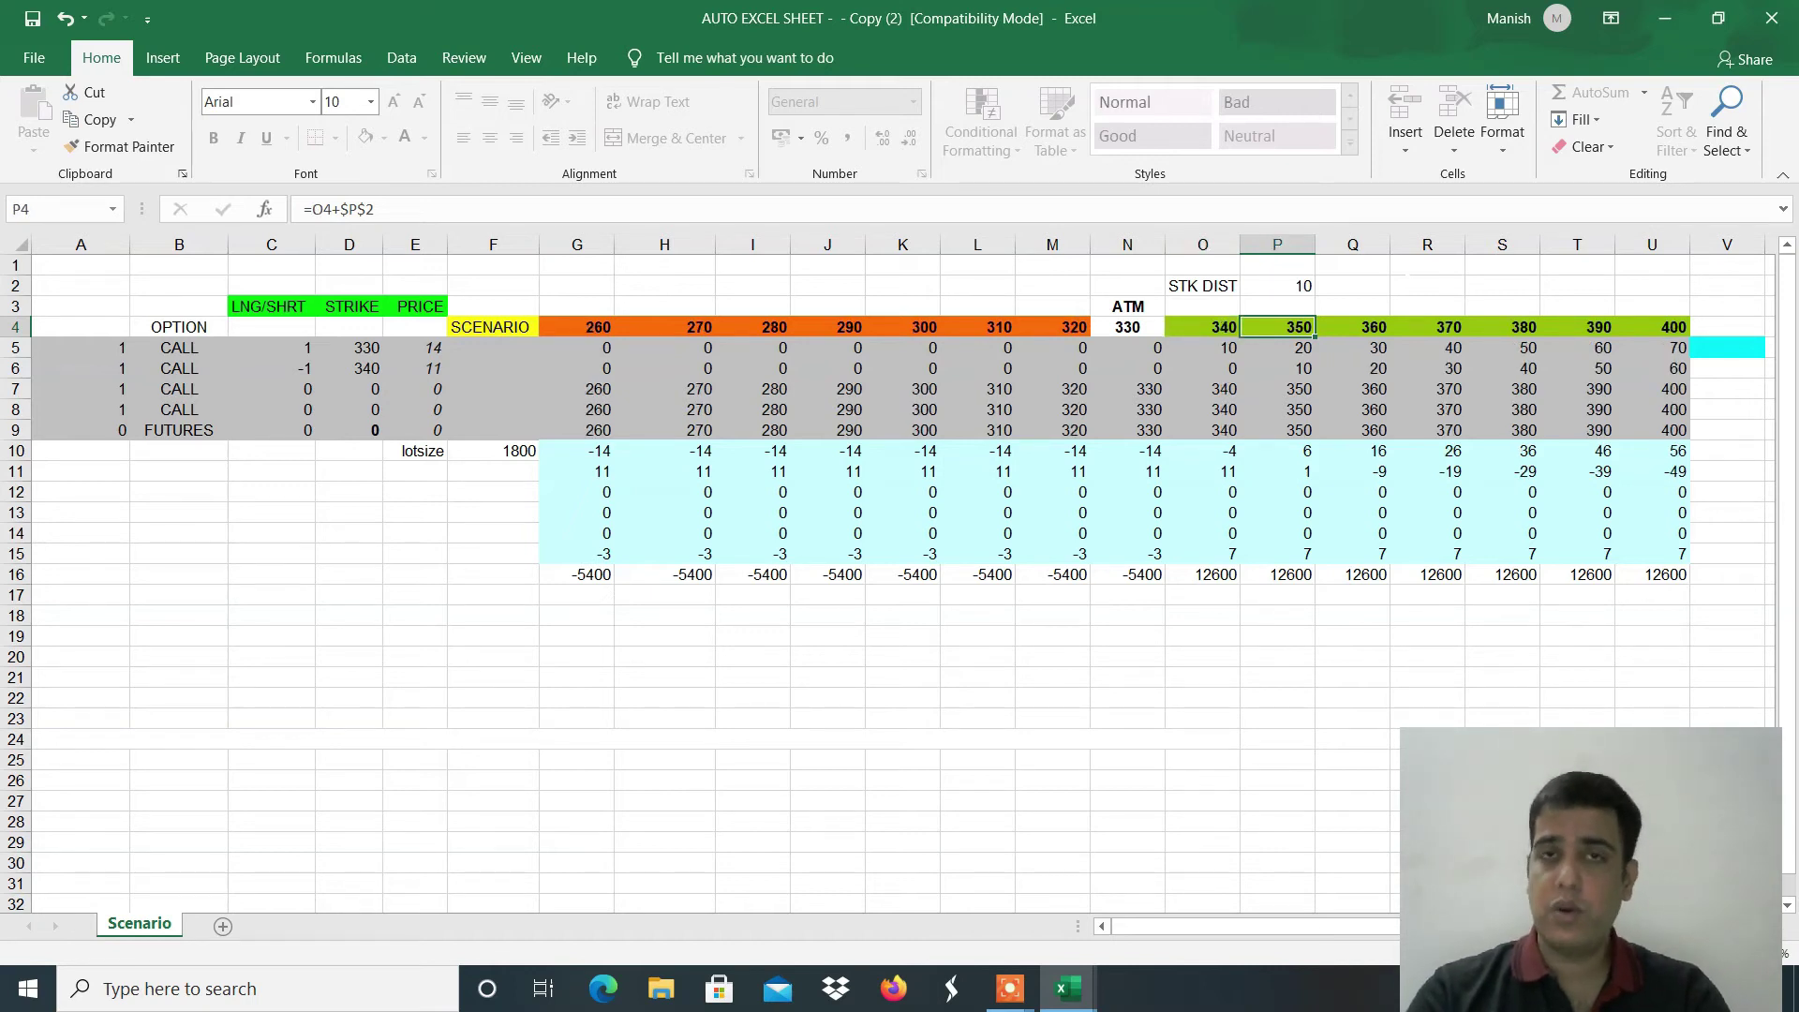
Step: Try a strike distance of 1, restore it to 10, then bring up the Short Strangle reference sheet
key(Up)
key(Up)
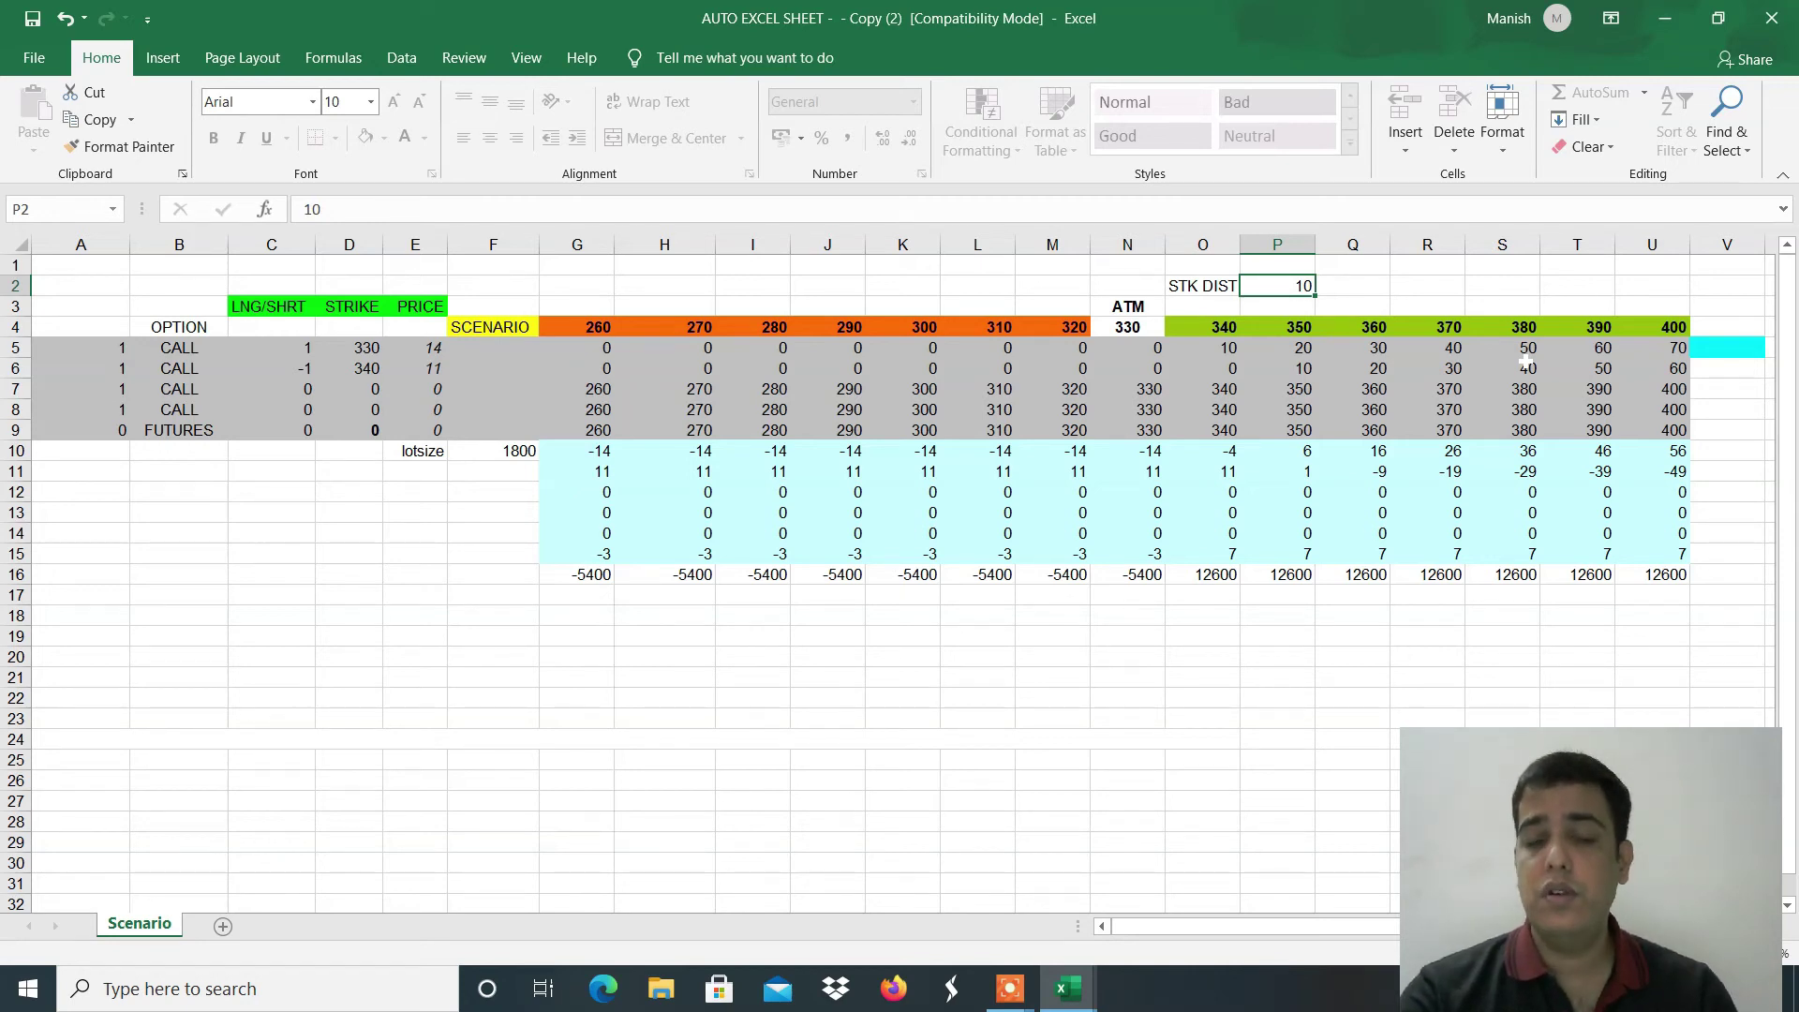
text(1)
key(Return)
key(Return)
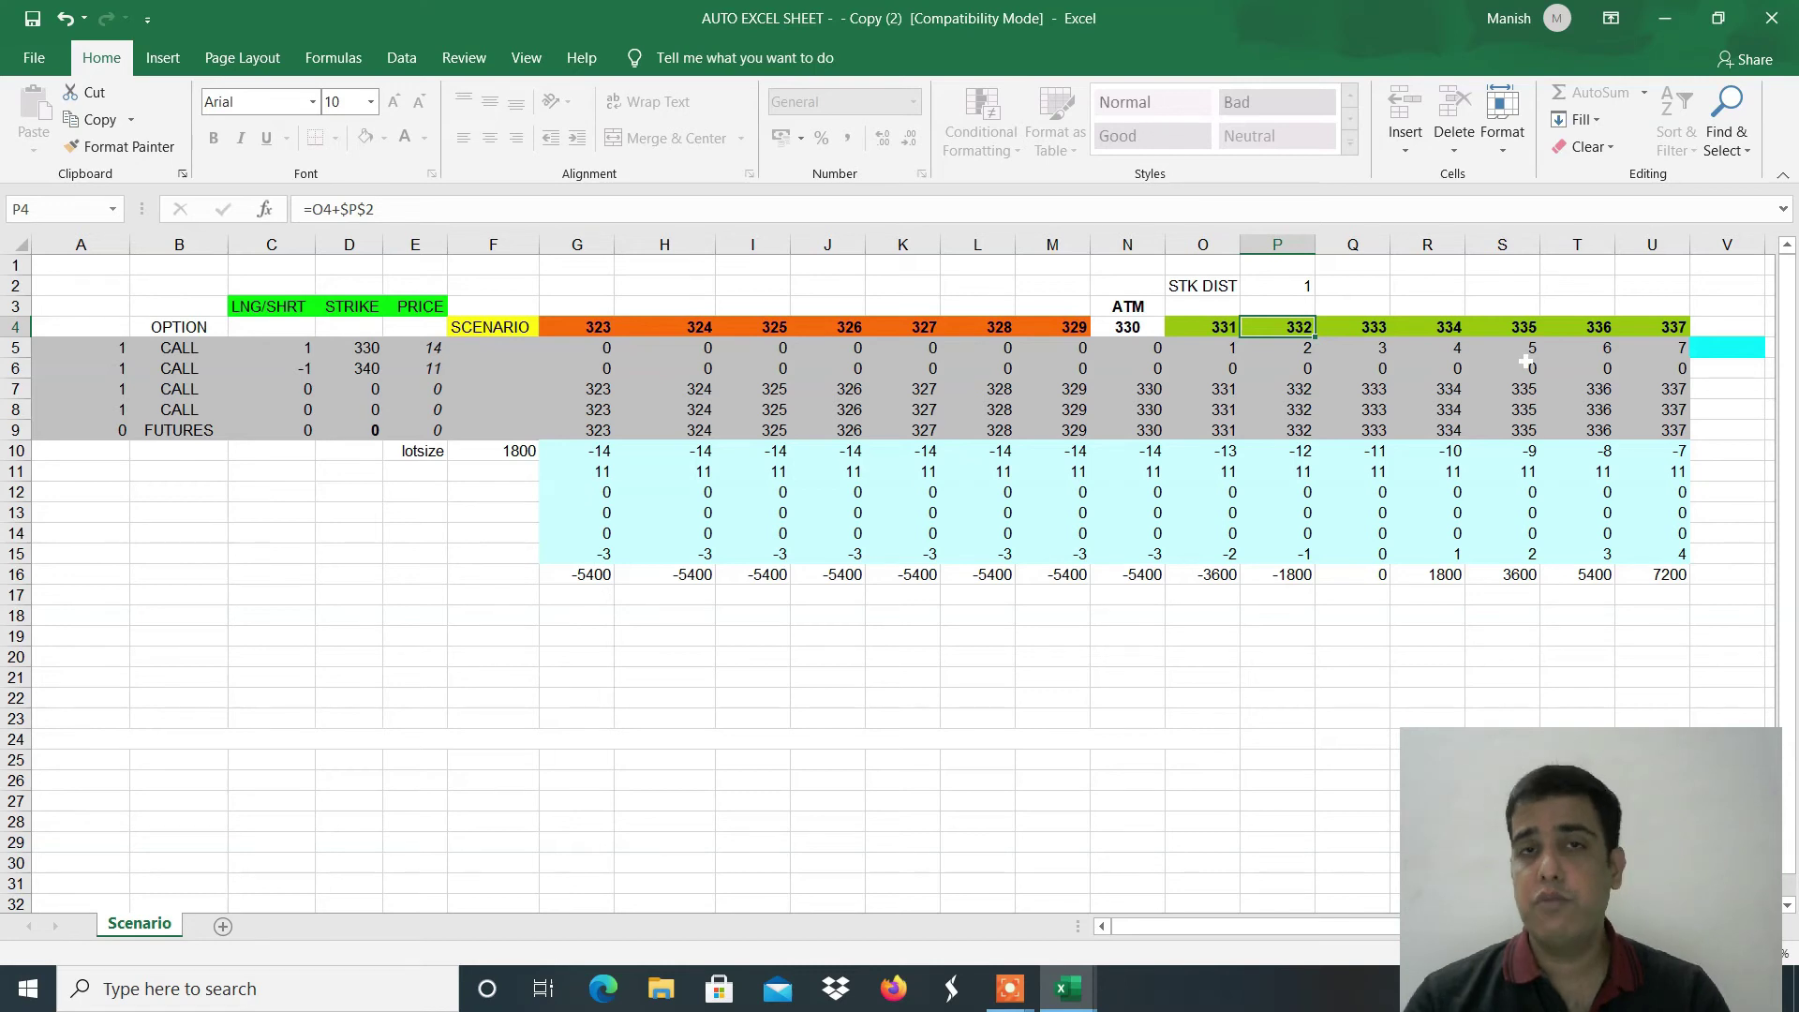
key(Up)
key(Up)
text(10)
key(Return)
key(Down)
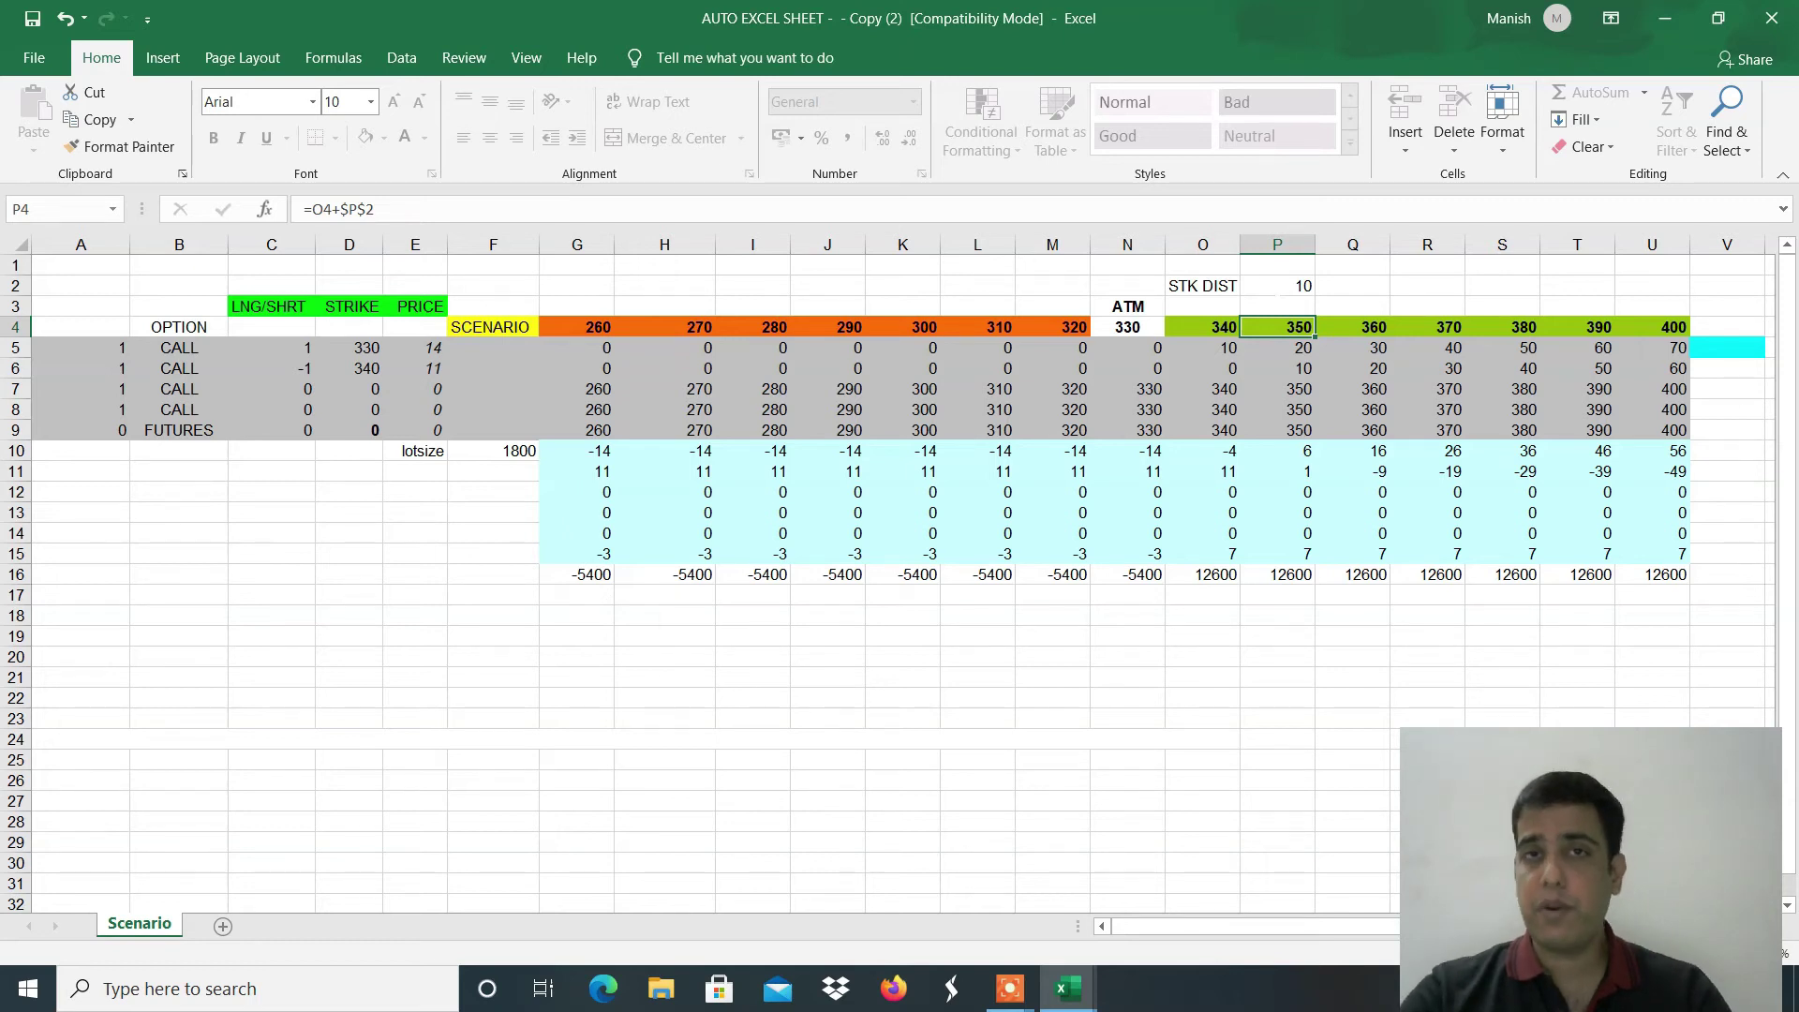
key(alt+Tab)
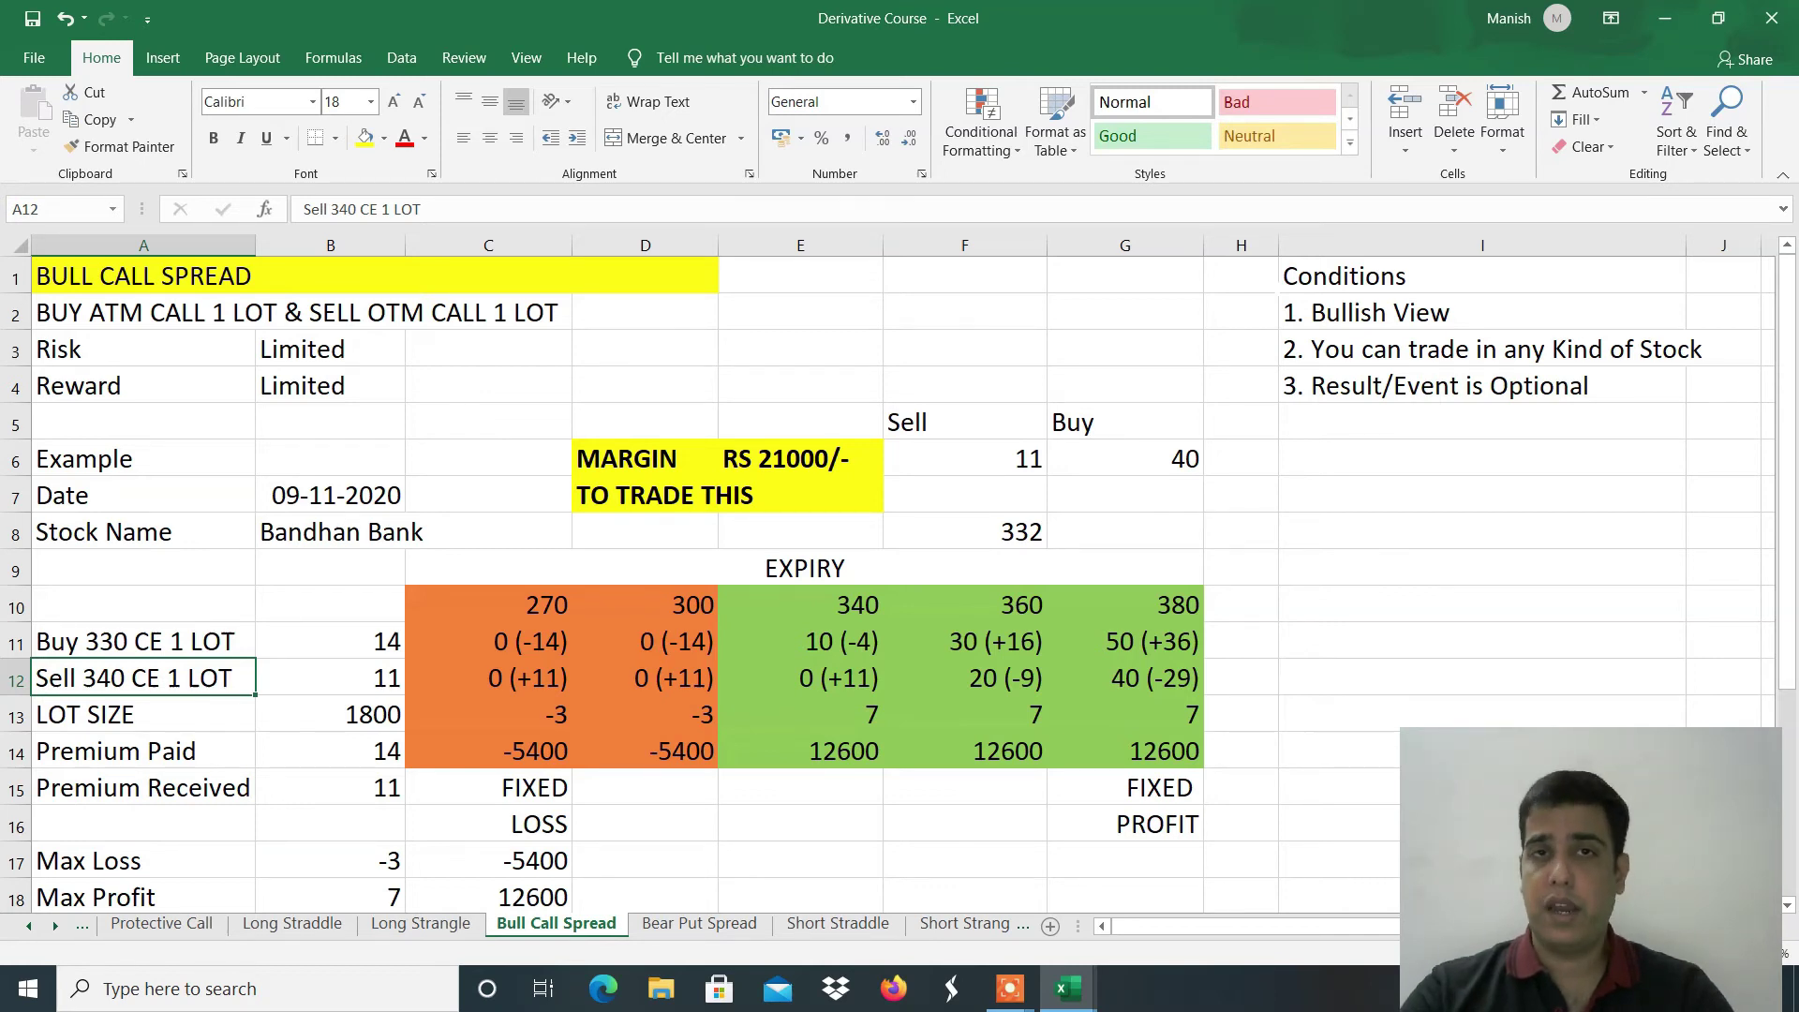
key(ctrl+Page_Down)
key(ctrl+Page_Down)
key(ctrl+Page_Down)
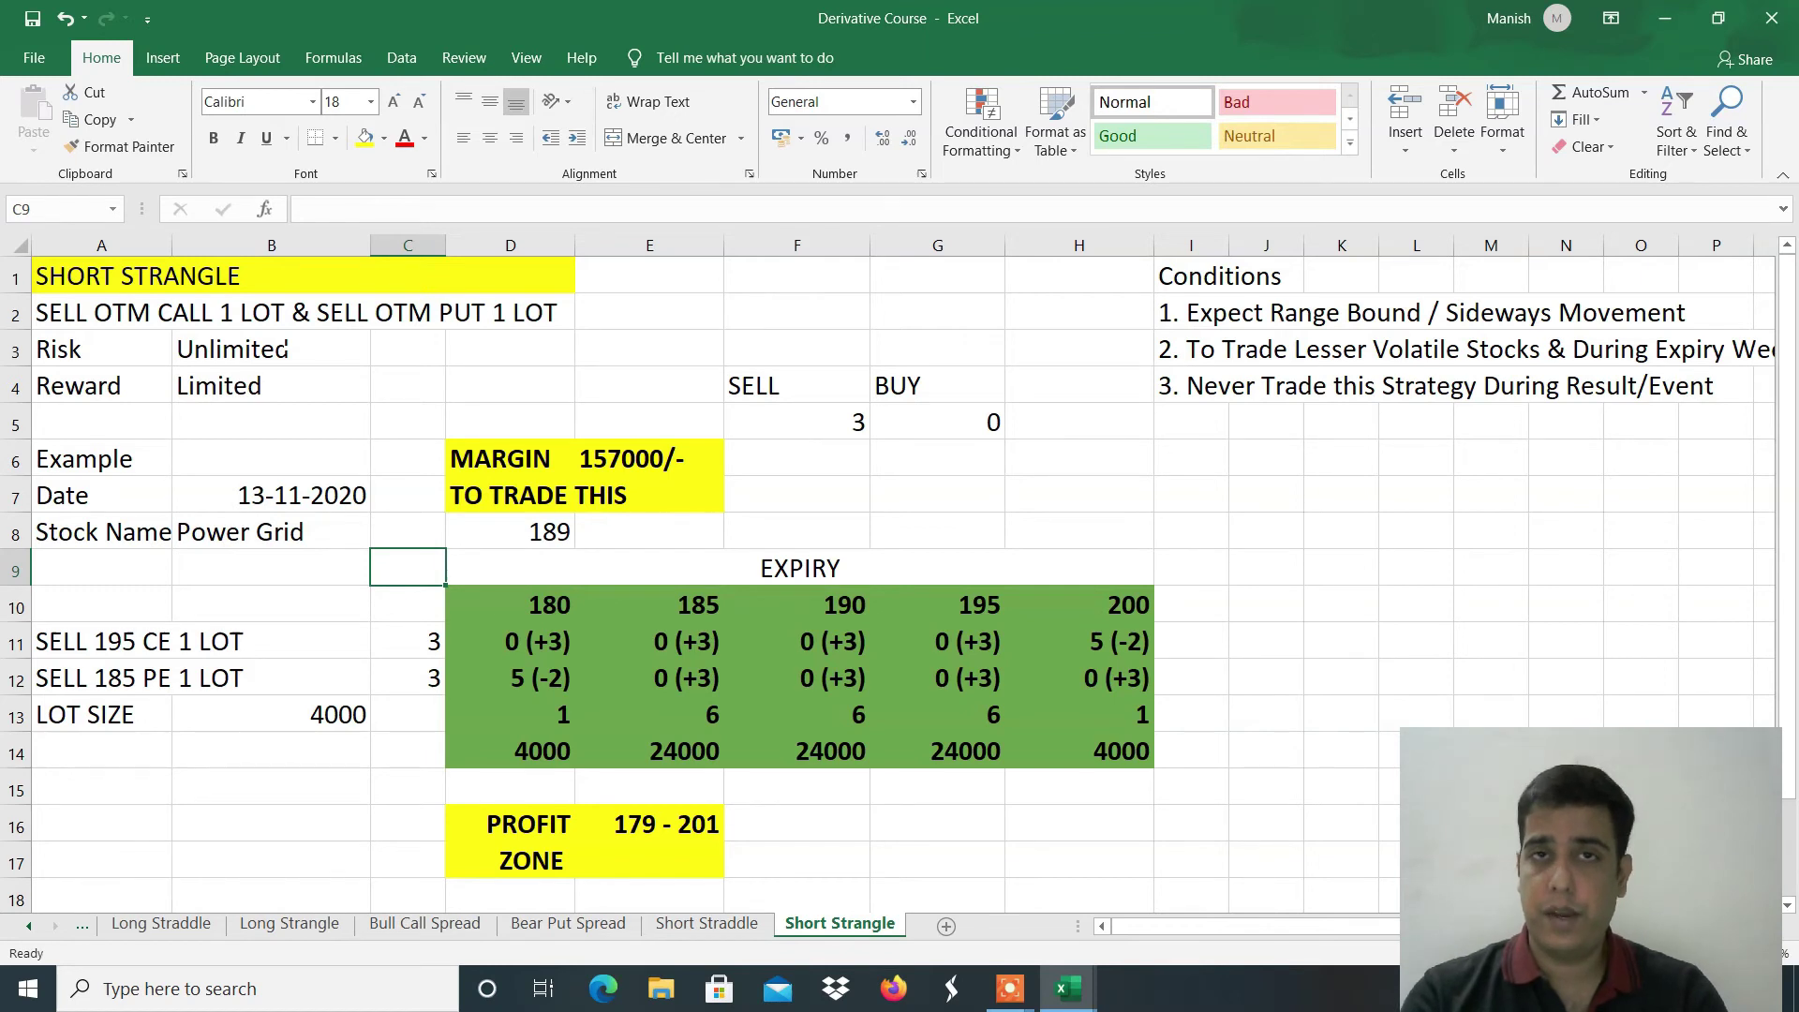
Step: Make the second leg a PUT and enter -1 to mark both the call and put legs as sold
key(alt+Tab)
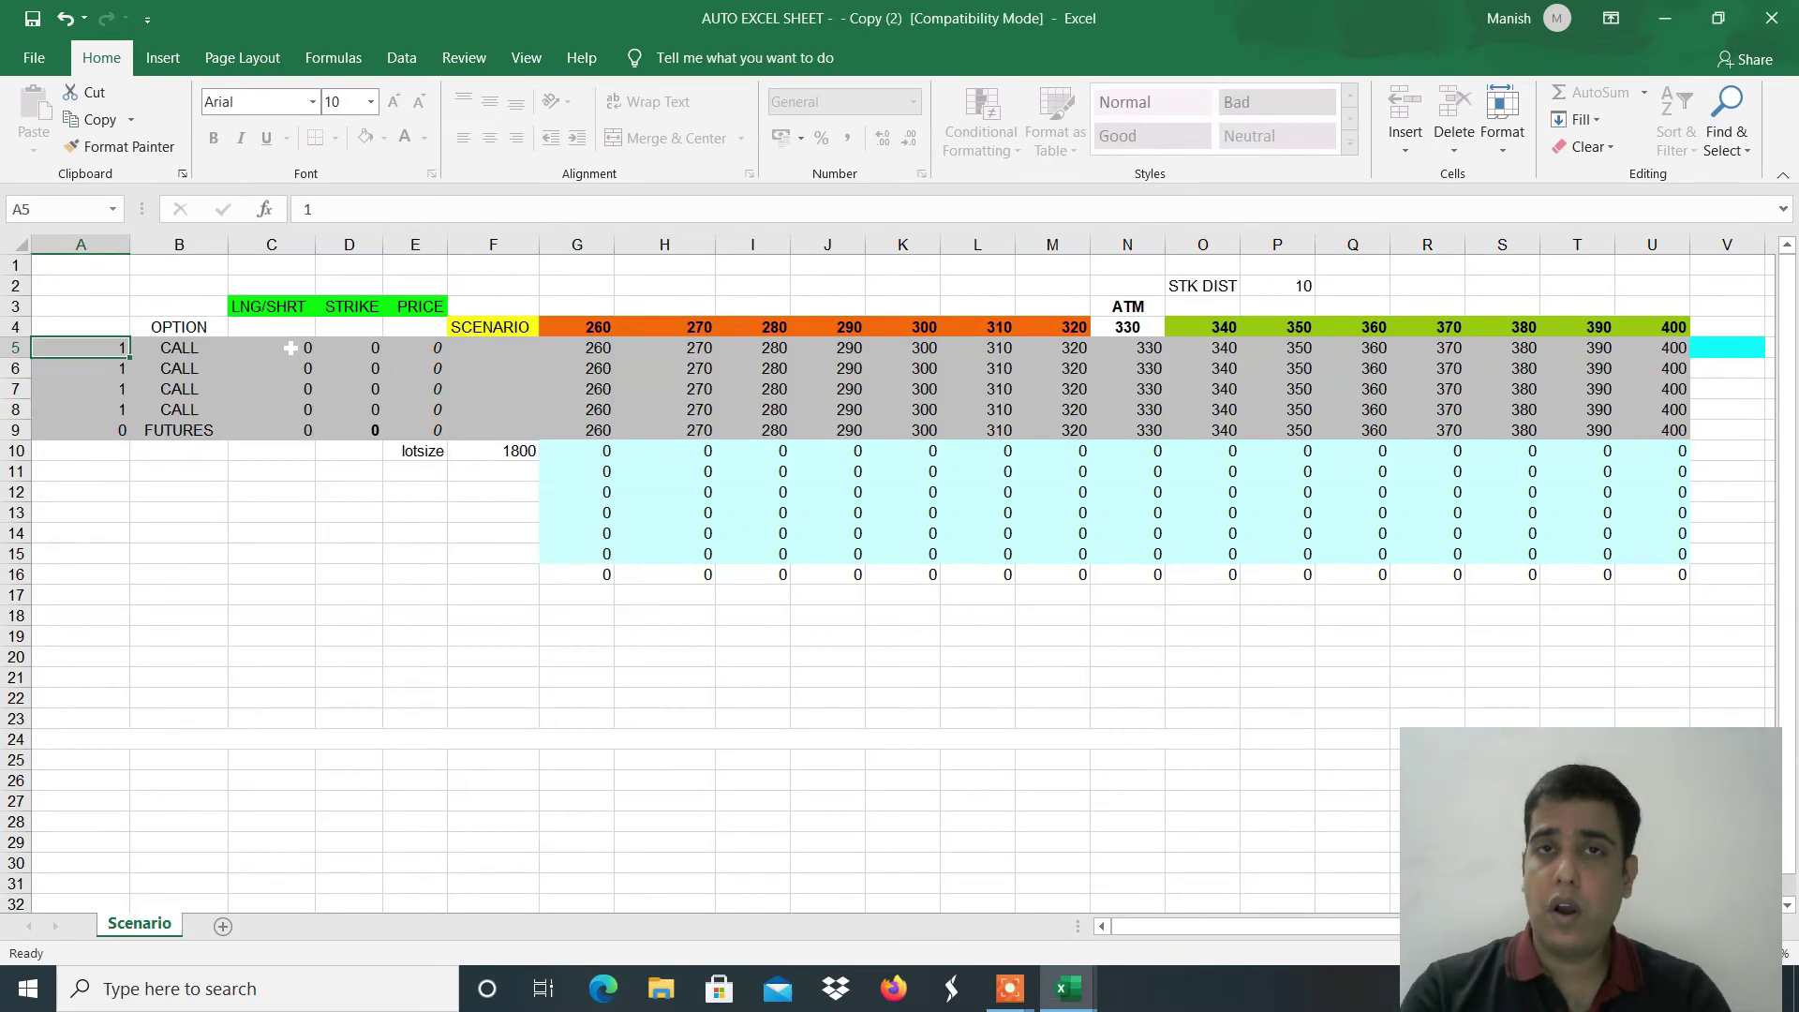
key(Down)
text(-1)
key(ctrl+Return)
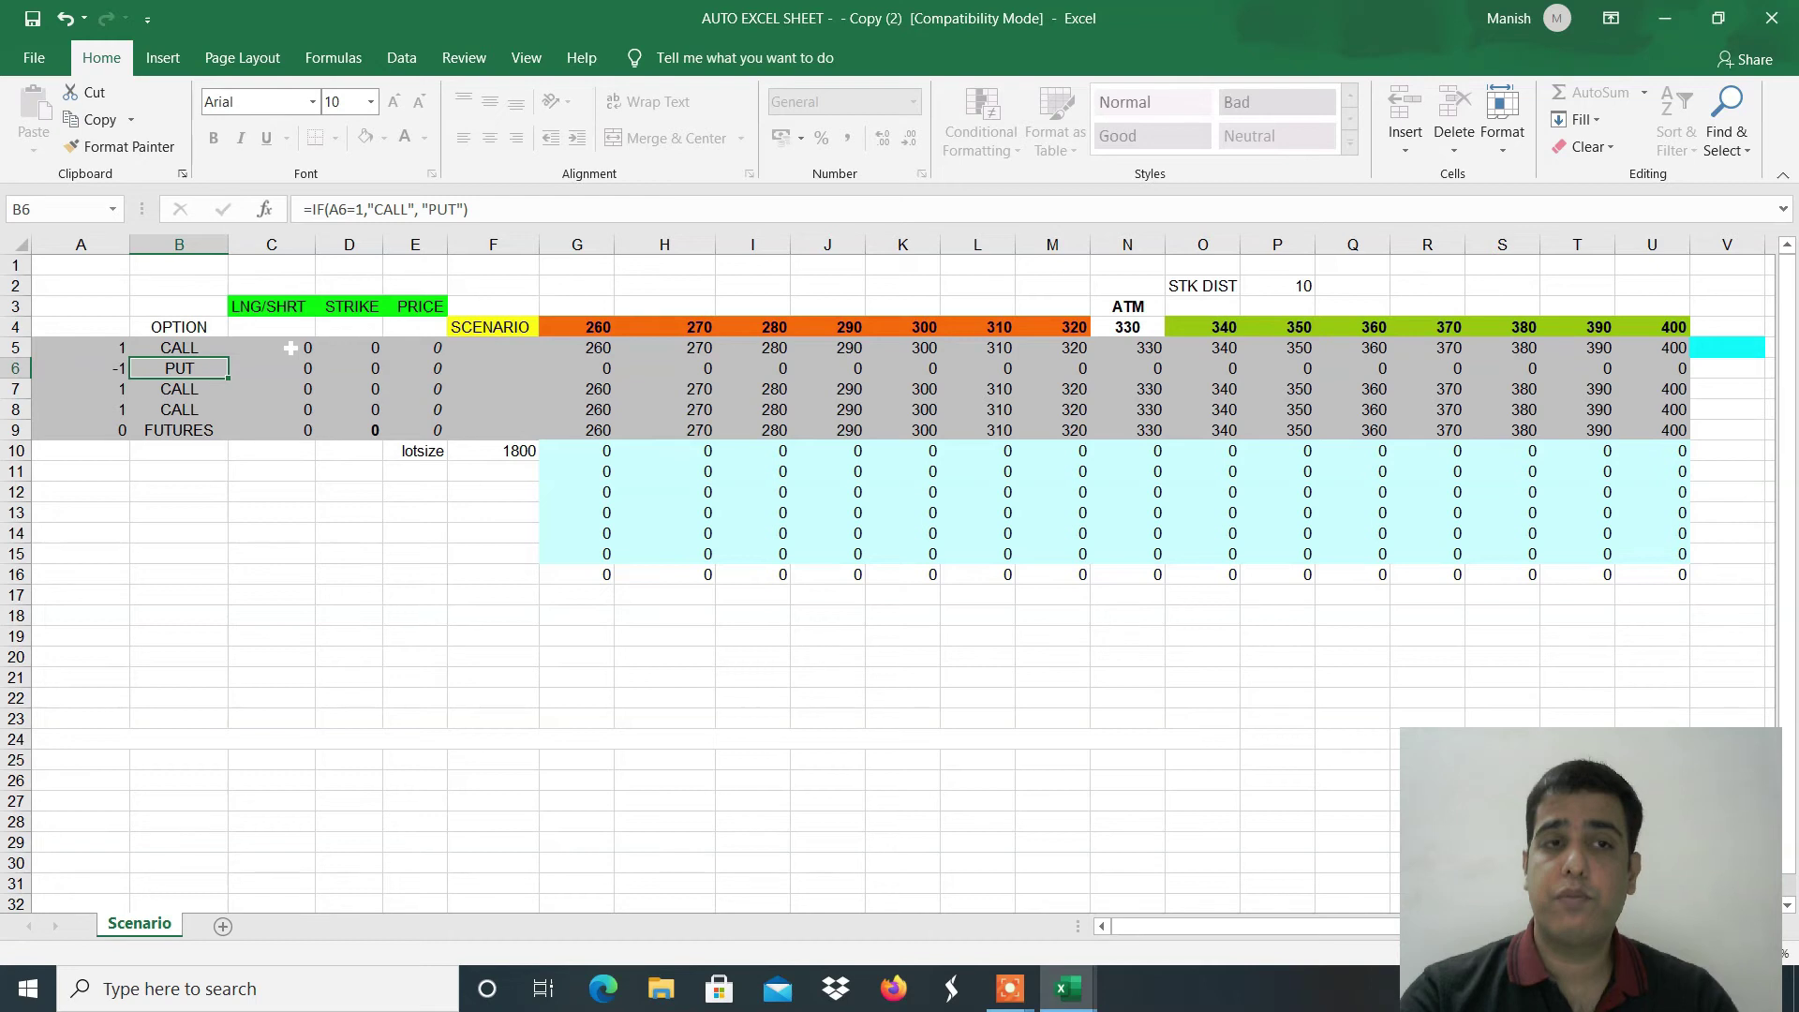
click(291, 348)
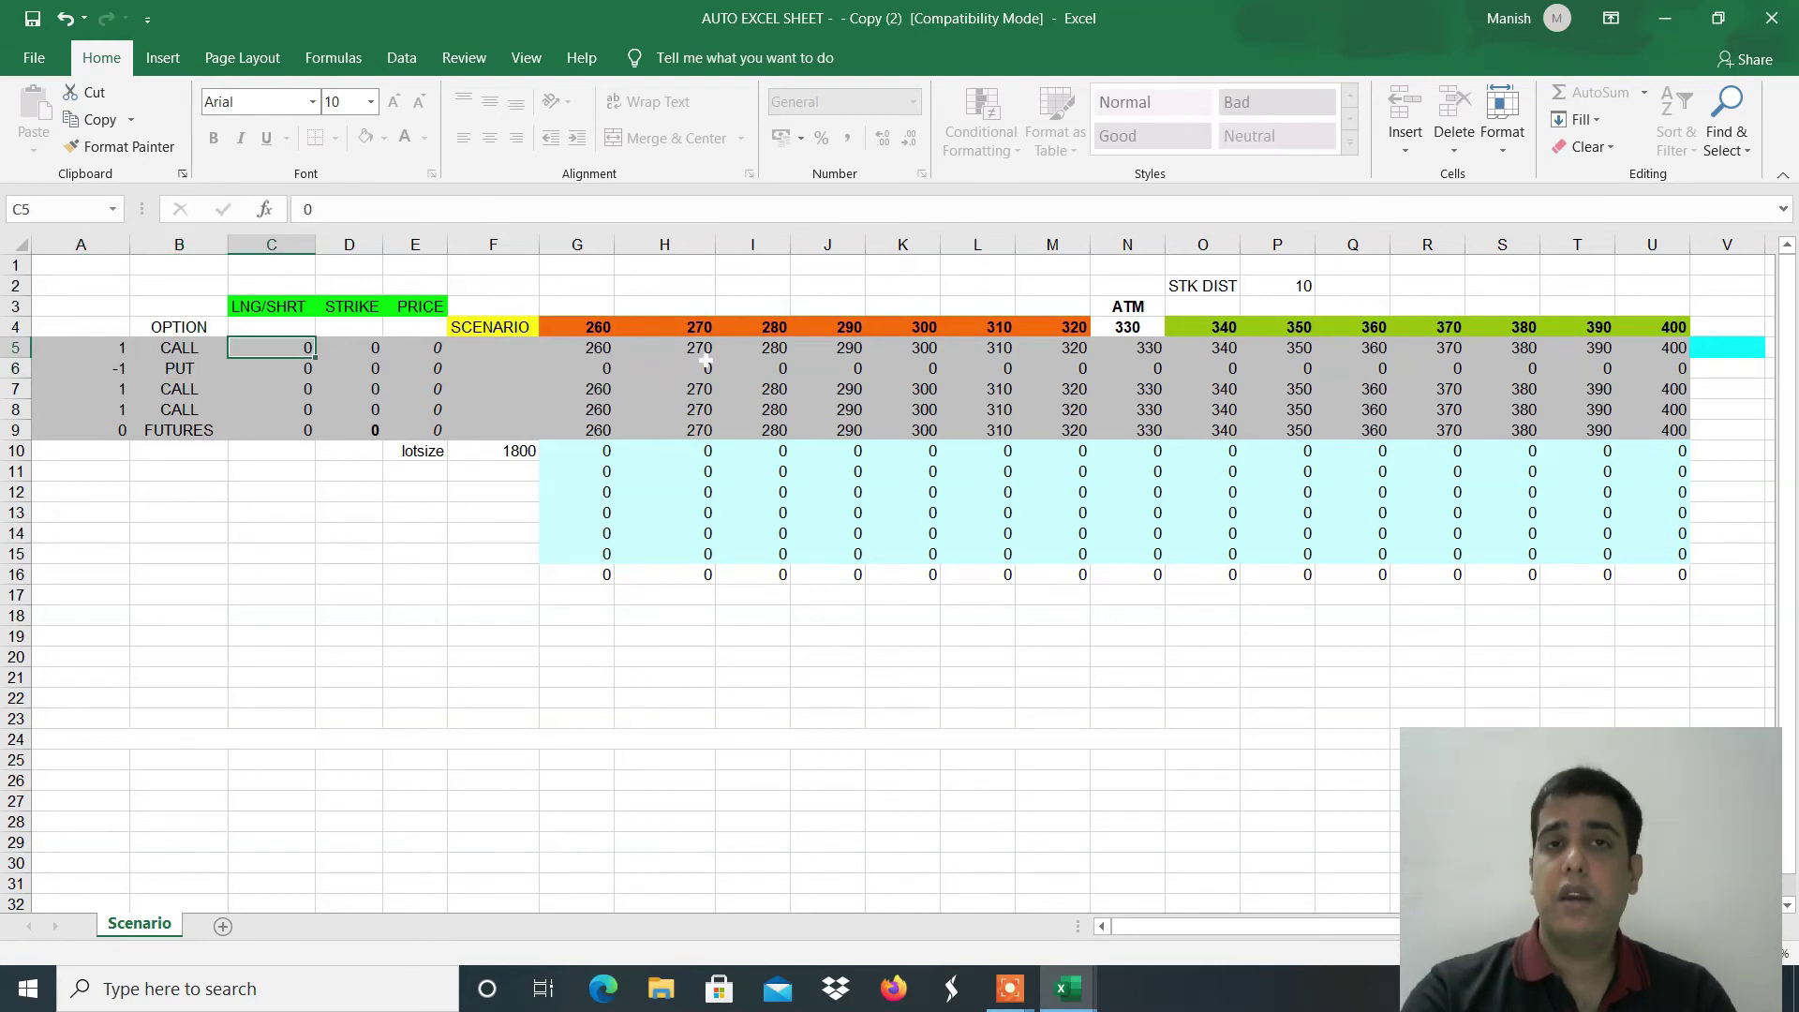
text(-1)
key(Return)
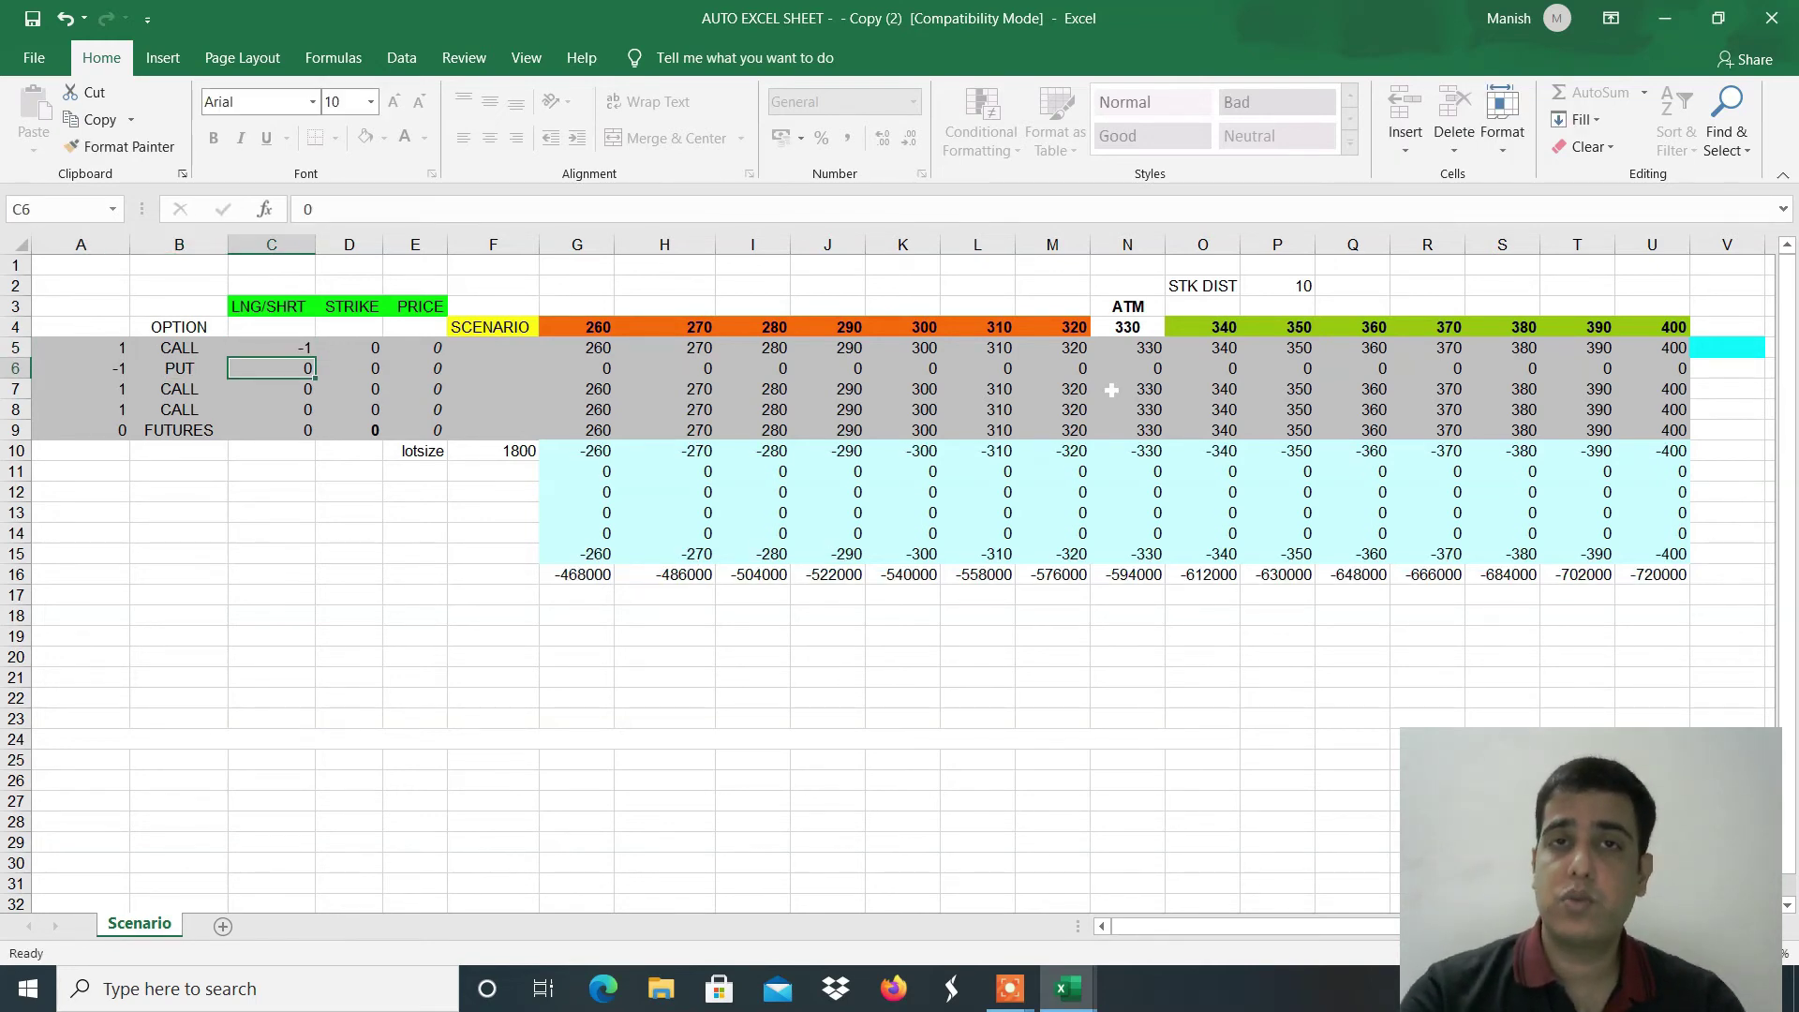
text(-1)
key(Return)
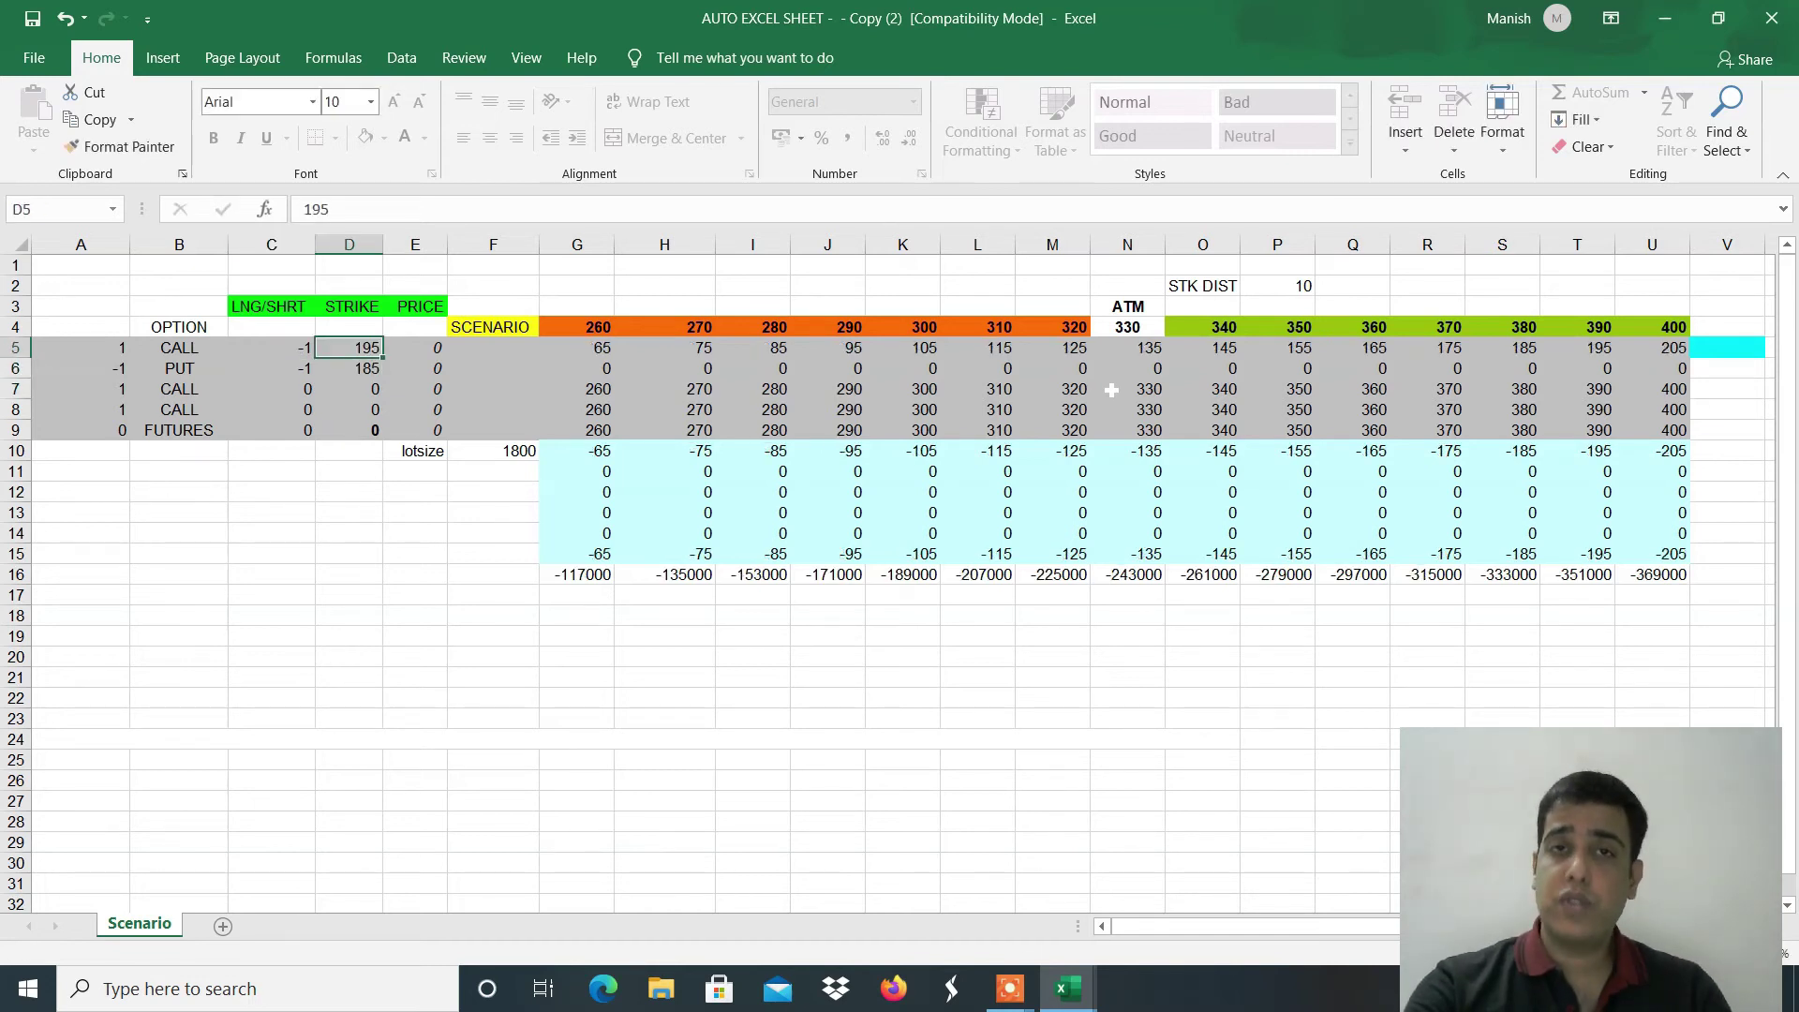
Step: Keep the 195 call and 185 put strikes and set both premiums to 3
key(Left)
key(Right)
key(Down)
key(Up)
key(Down)
key(Left)
key(Right)
key(Right)
key(Up)
text(3)
key(Return)
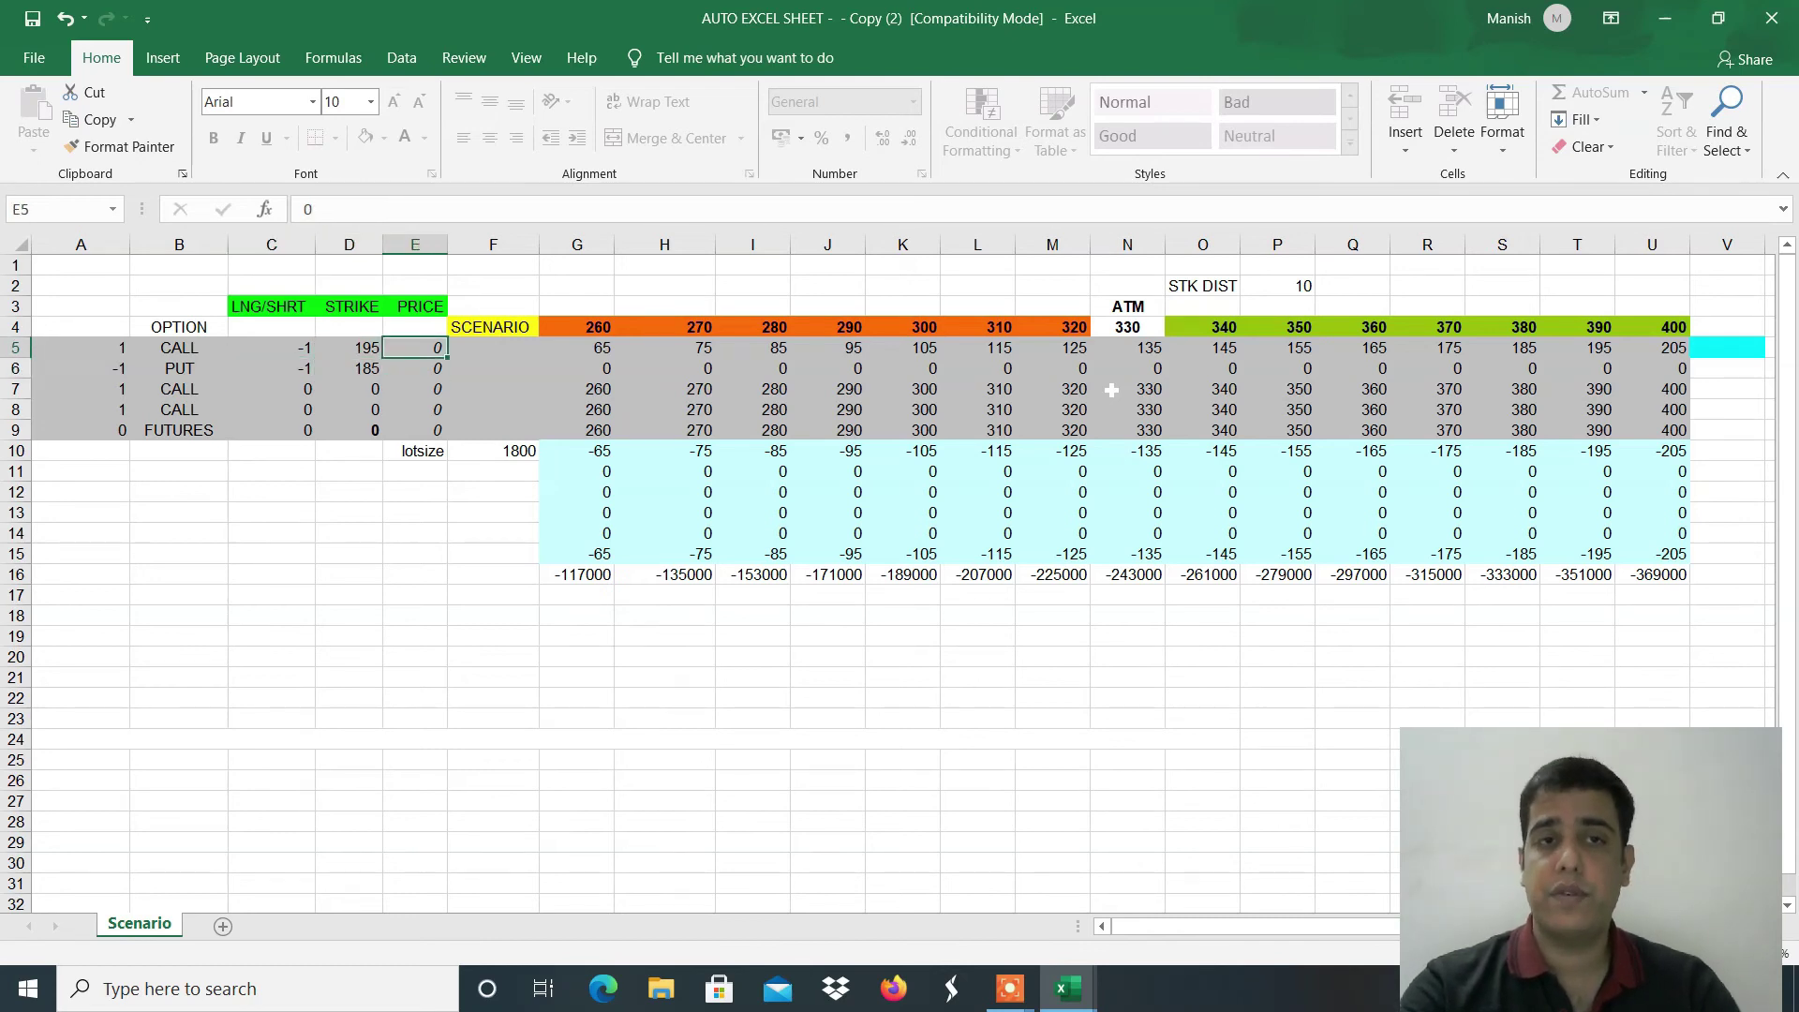
text(3)
key(Return)
Step: Select the unused legs' entries in the scenario table
click(308, 390)
key(shift+Right)
key(shift+Right)
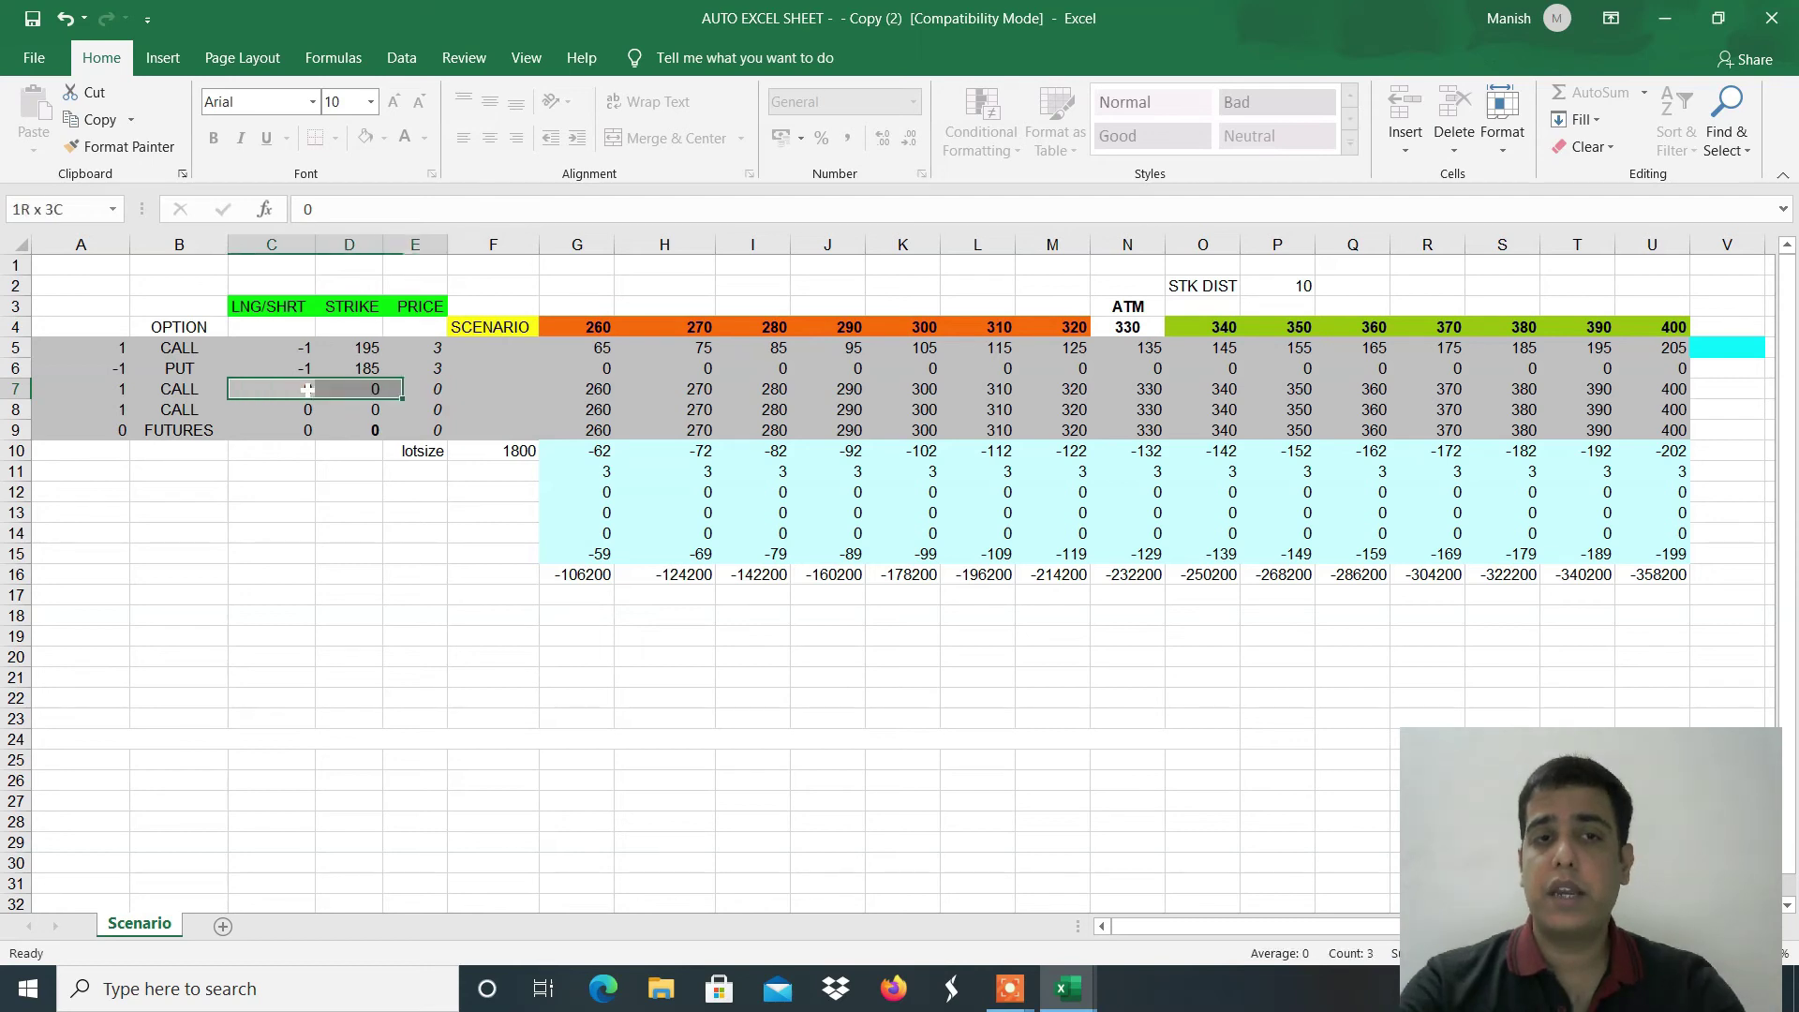
key(shift+Down)
key(shift+Down)
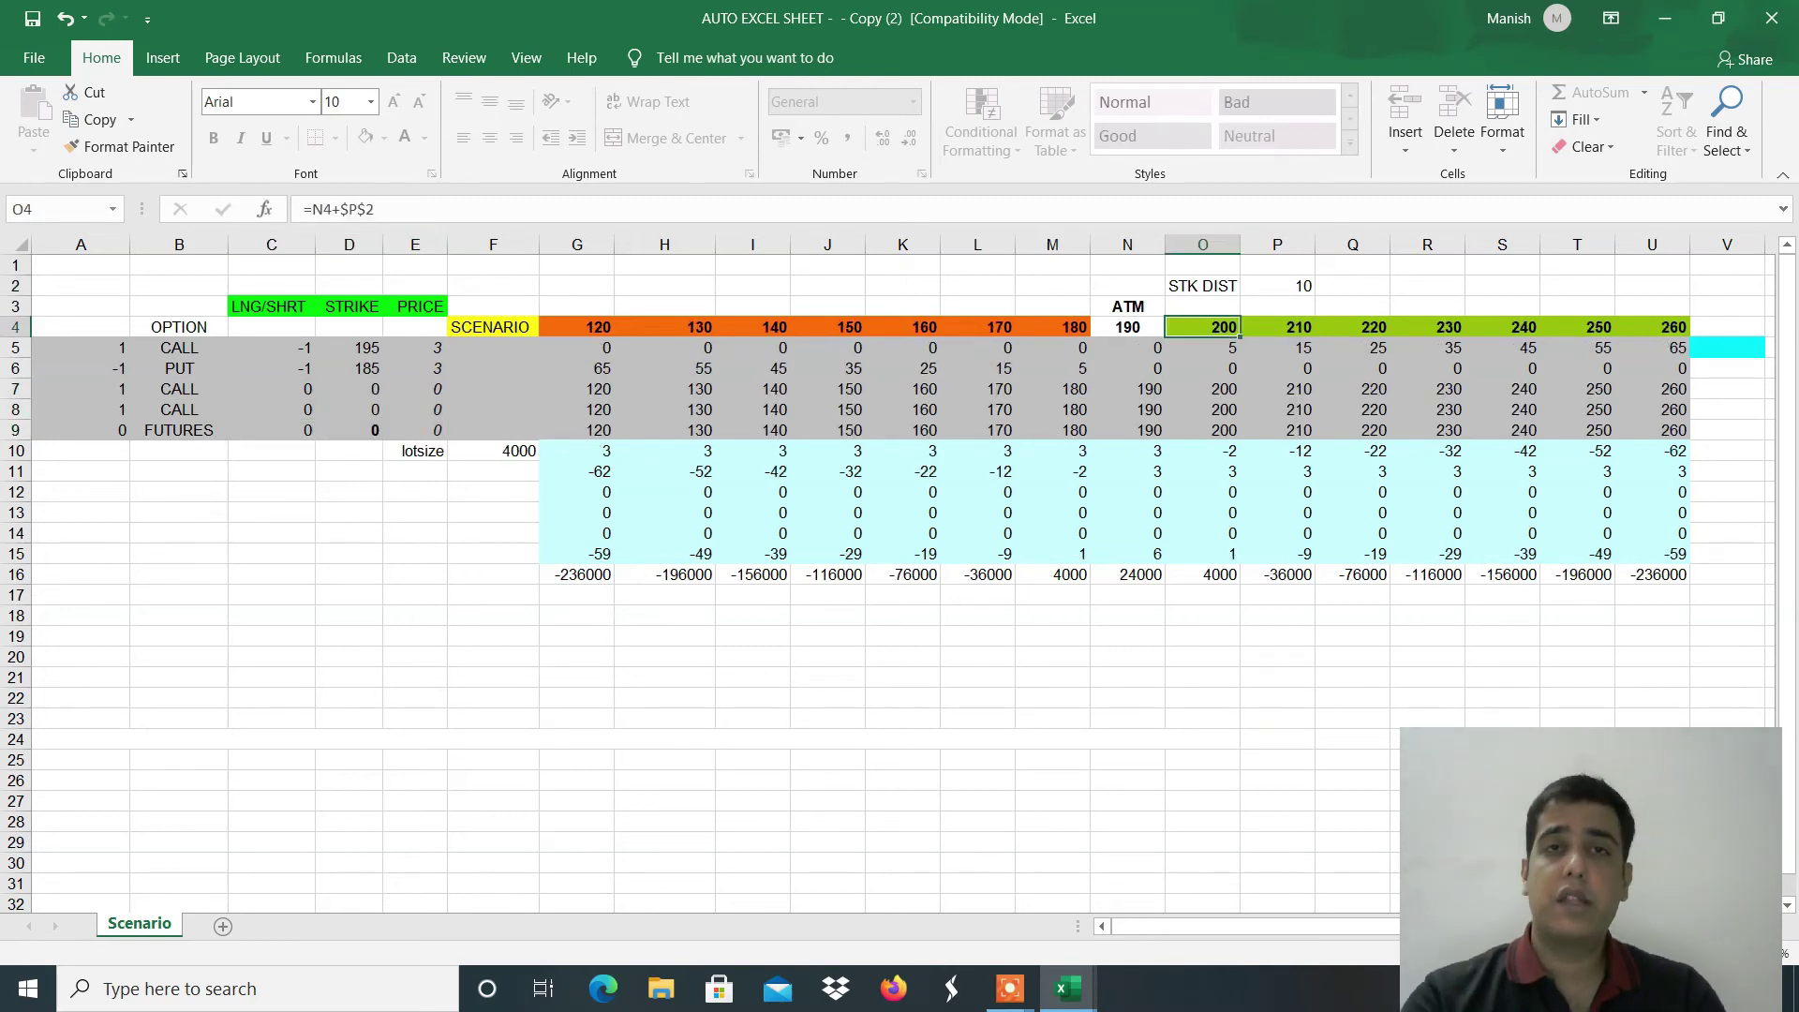
Step: Select the strike distance value in P2 and review the scenario price formulas in column I
click(1277, 286)
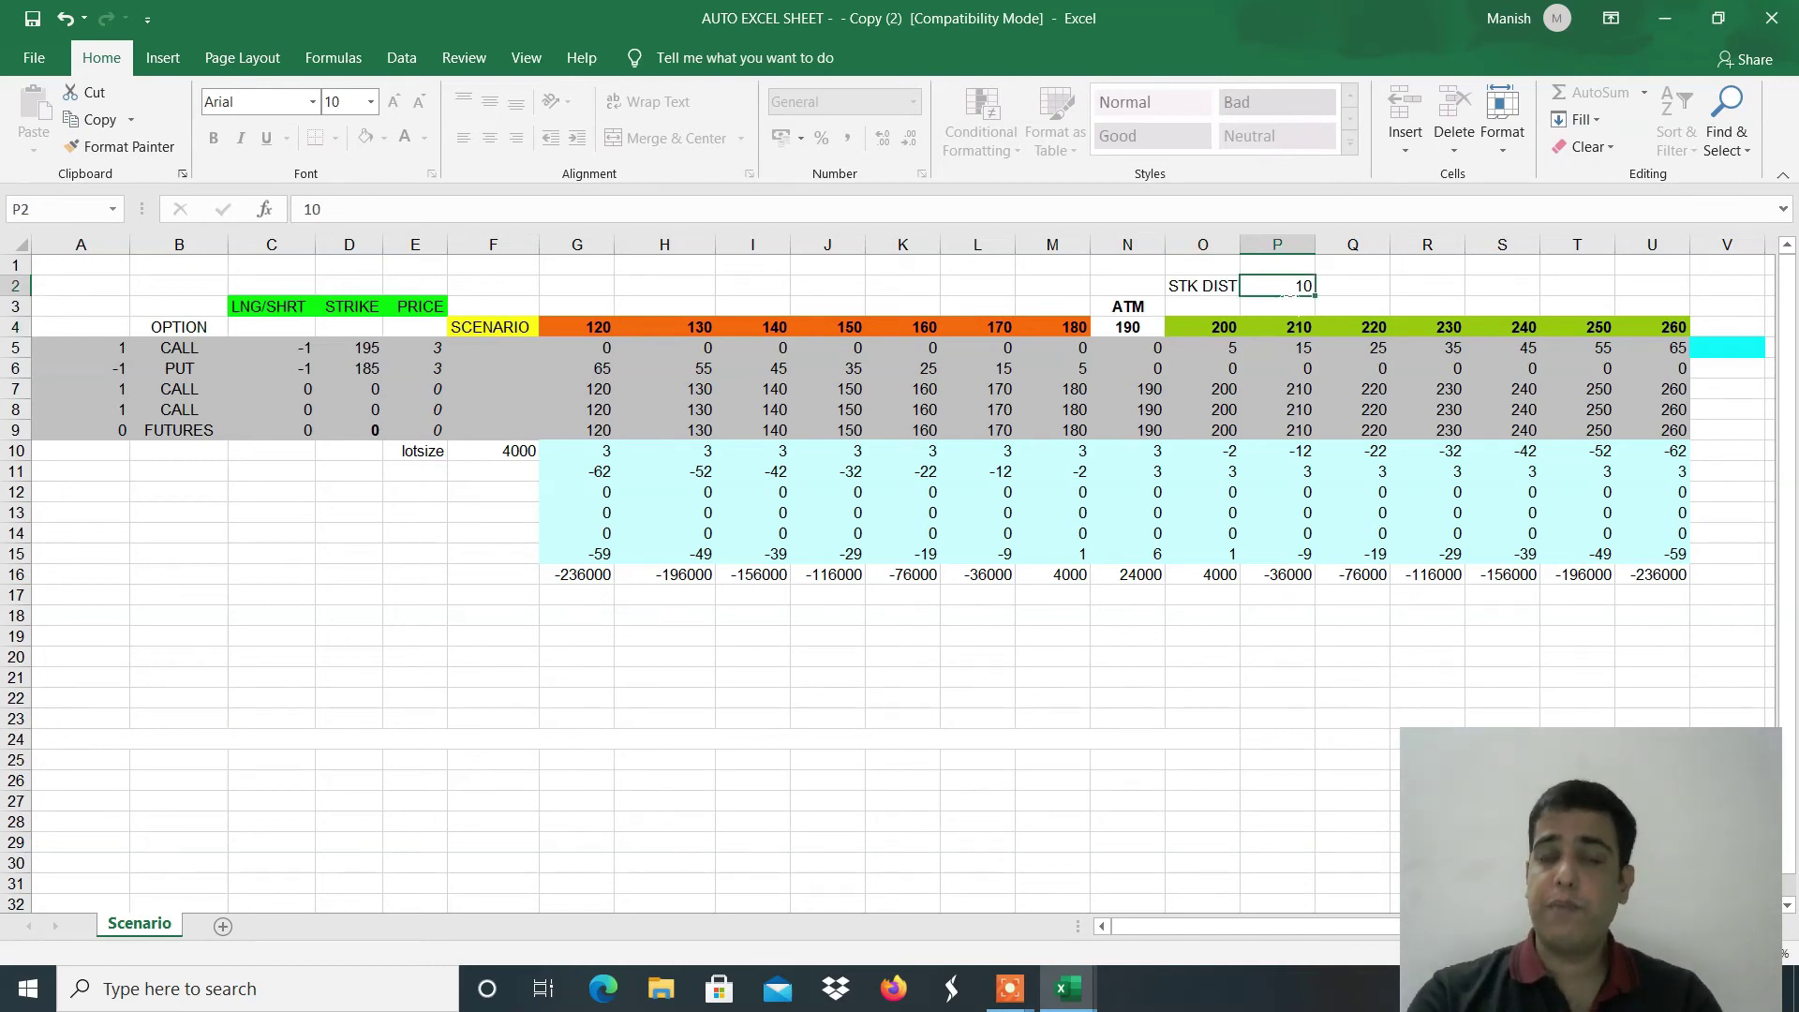
click(590, 325)
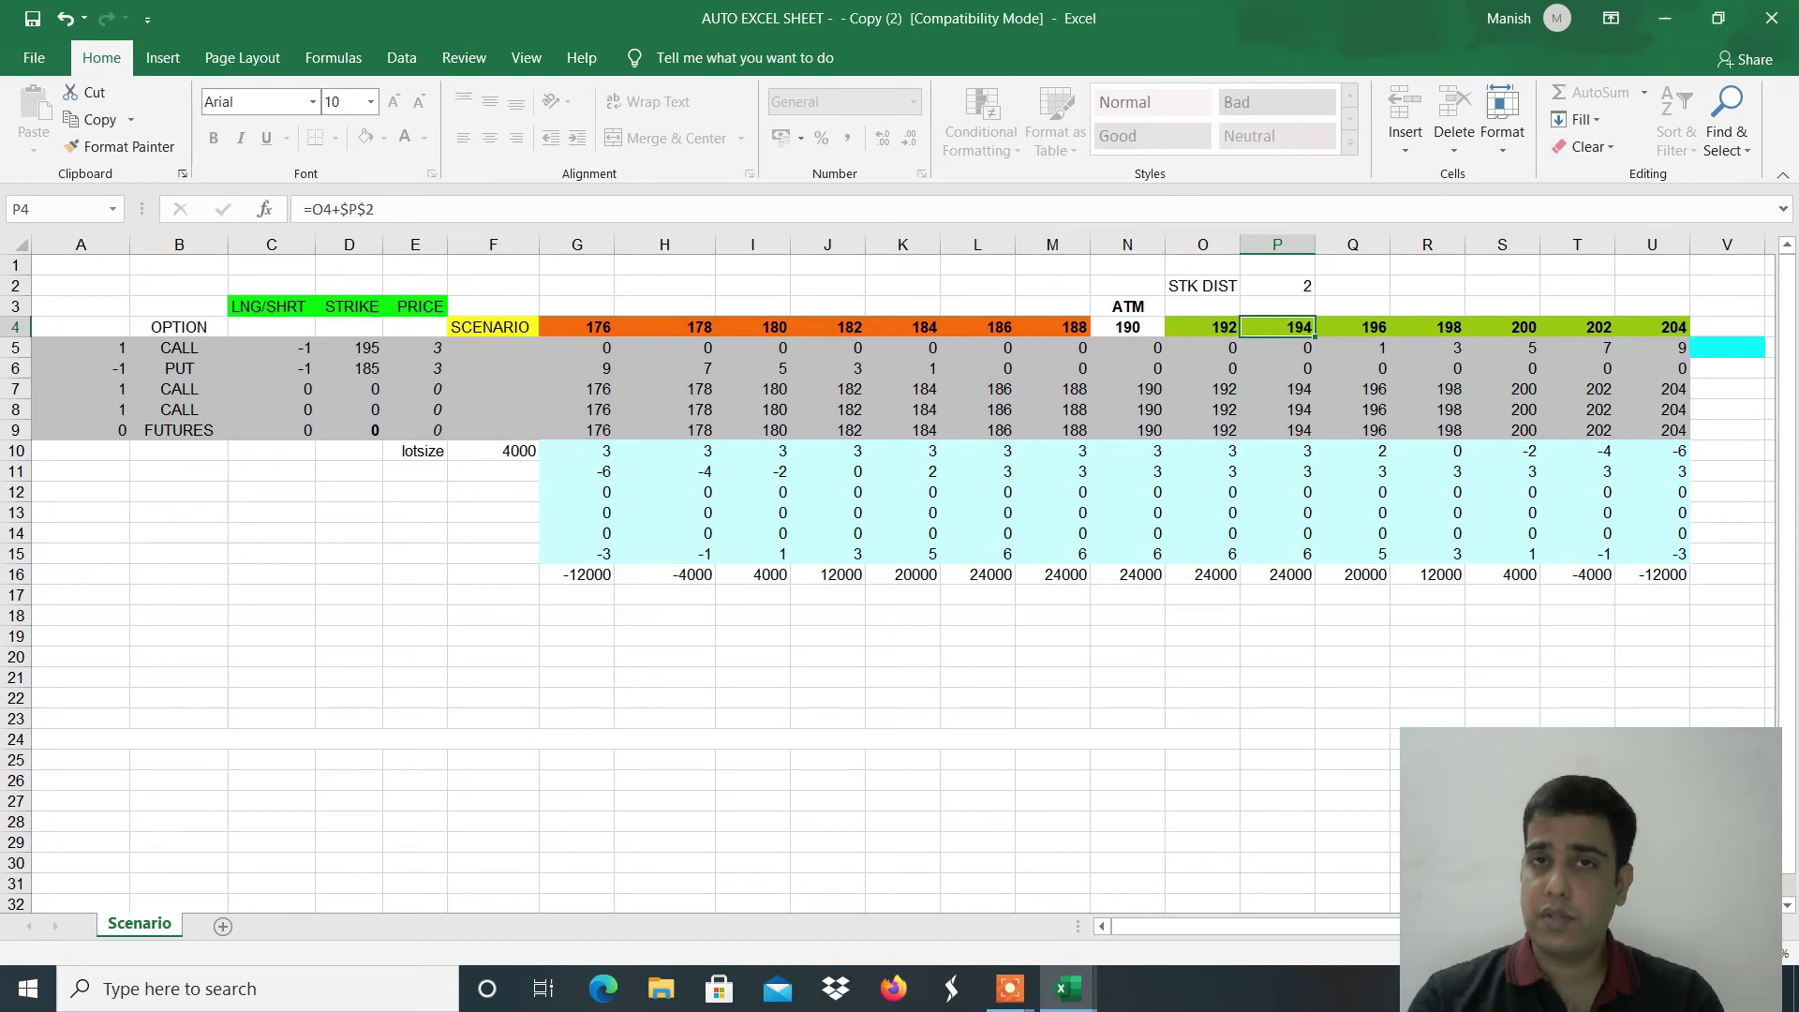
click(752, 326)
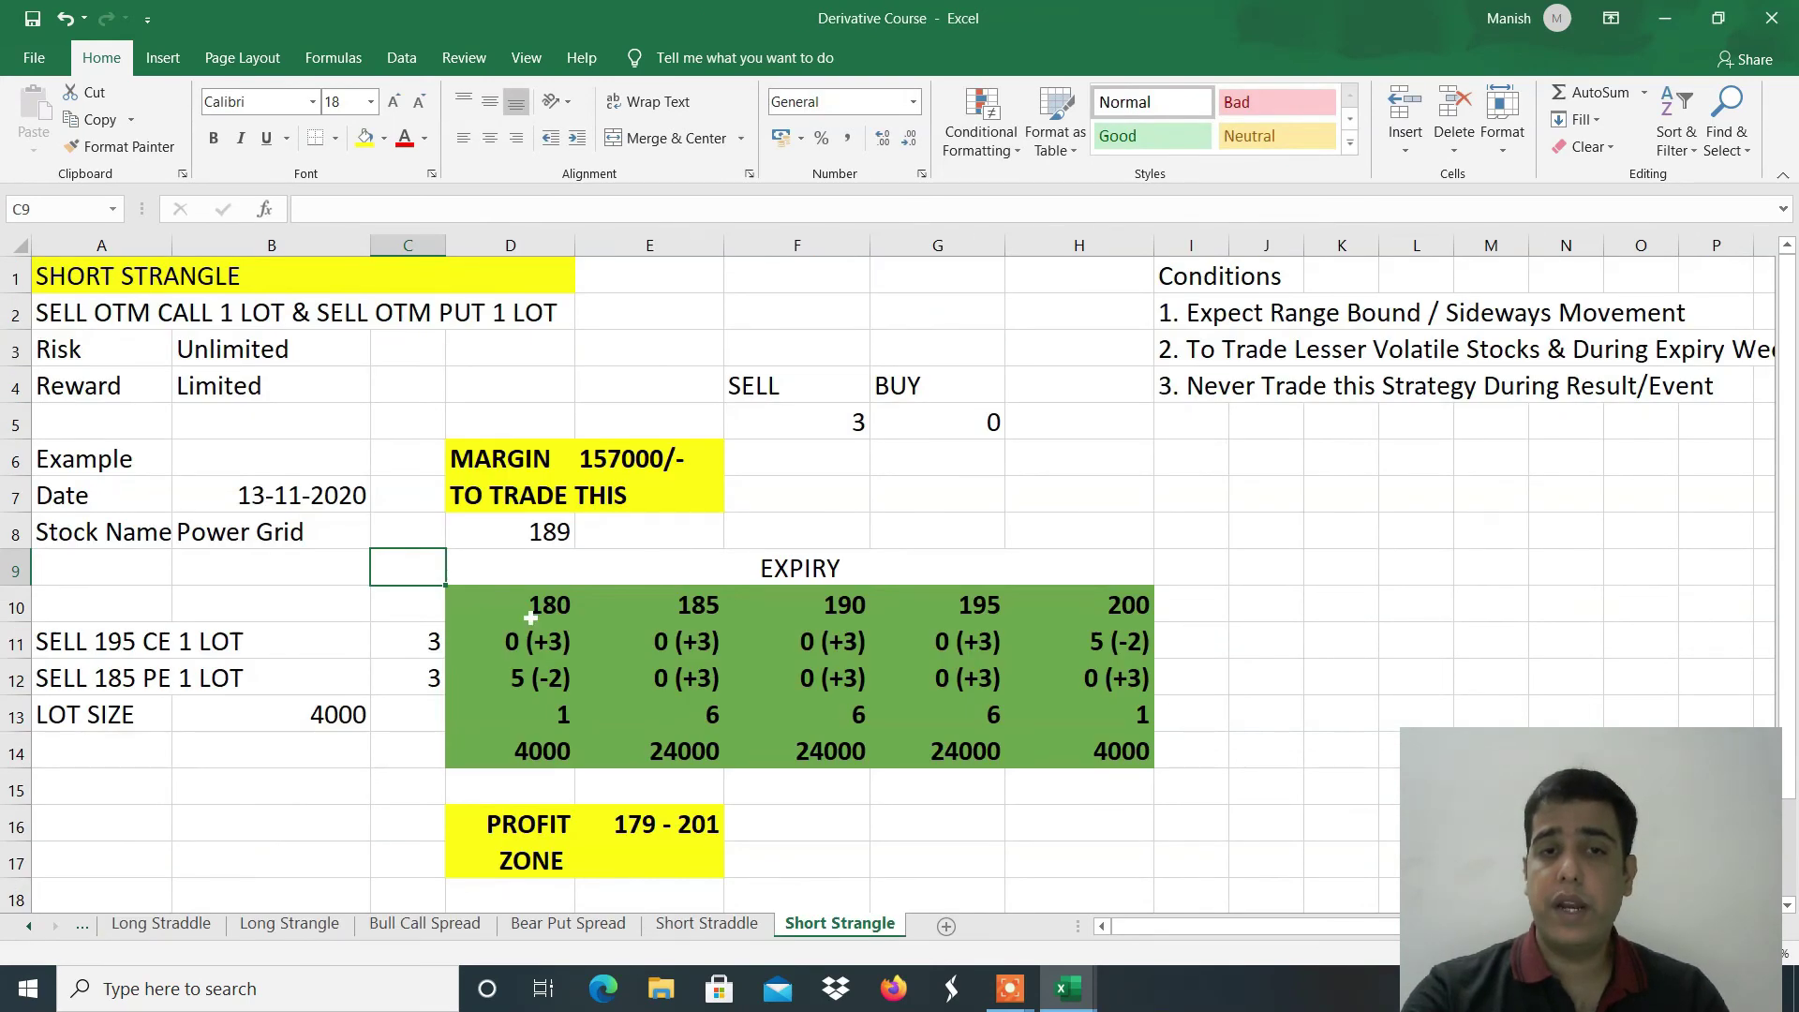
Step: Compare with the Short Strangle sheet's 179–201 profit zone, then inspect the upper scenario price formula
click(531, 616)
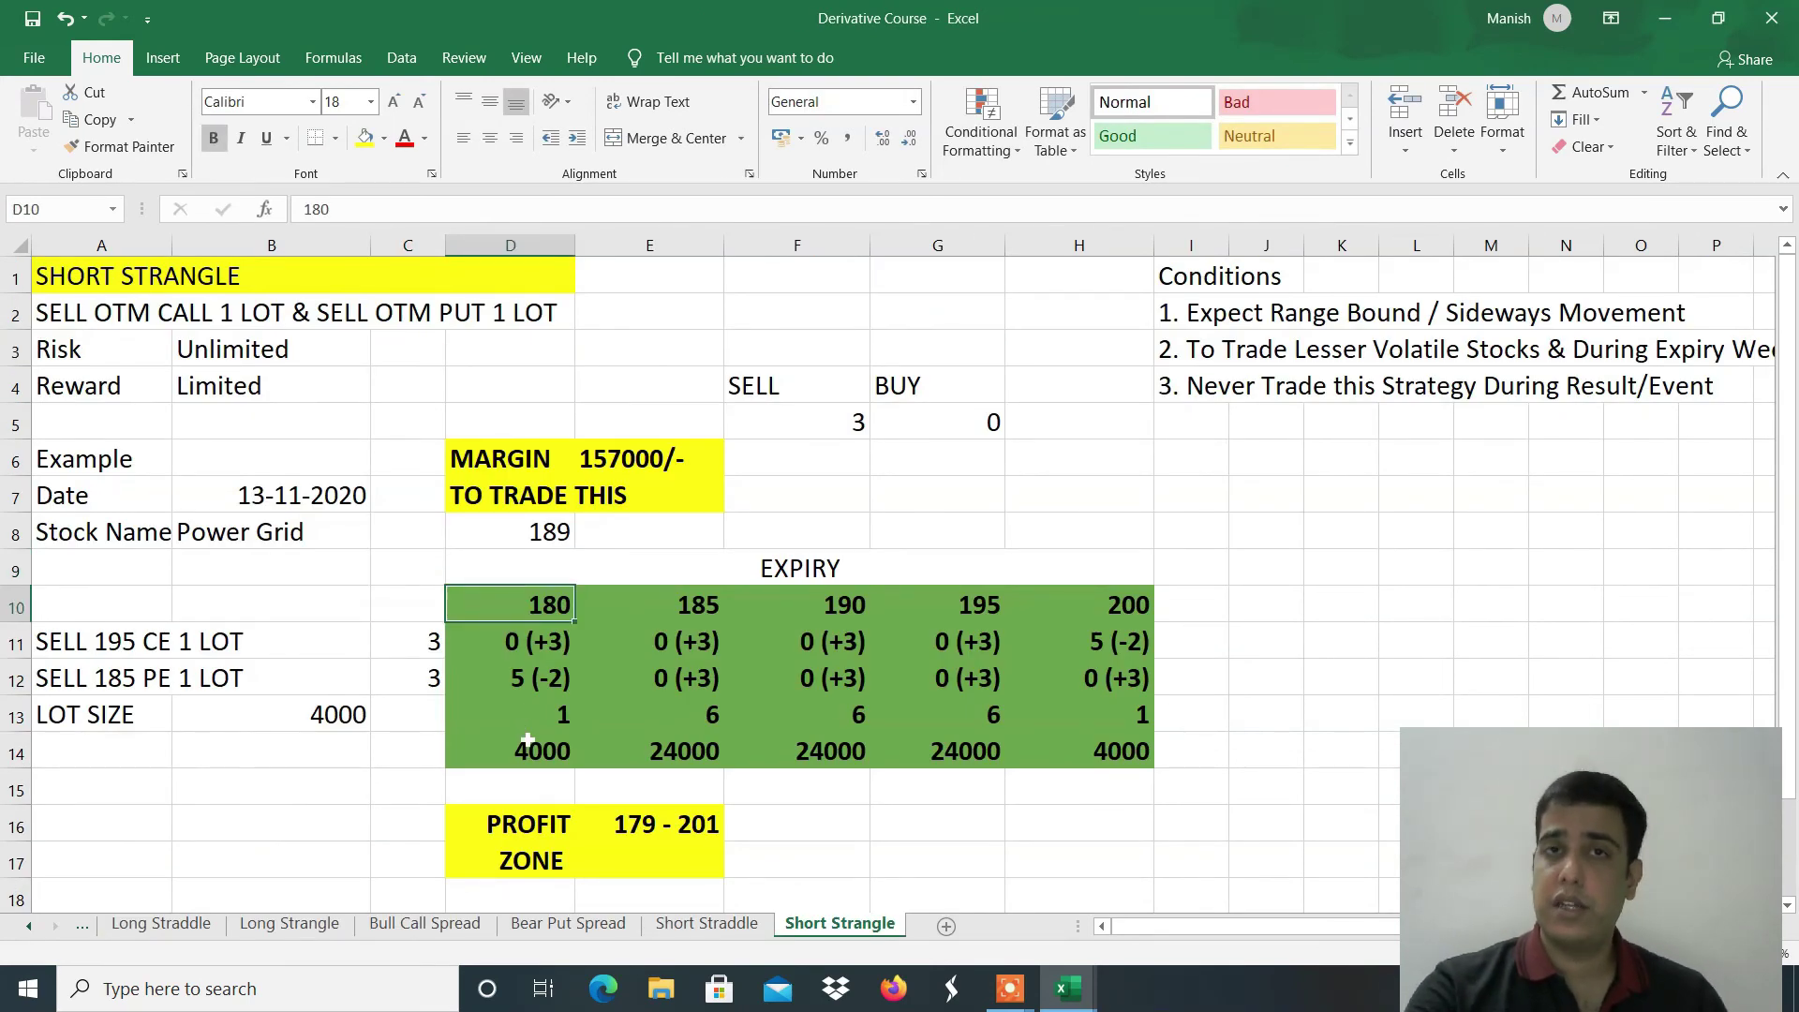
click(616, 817)
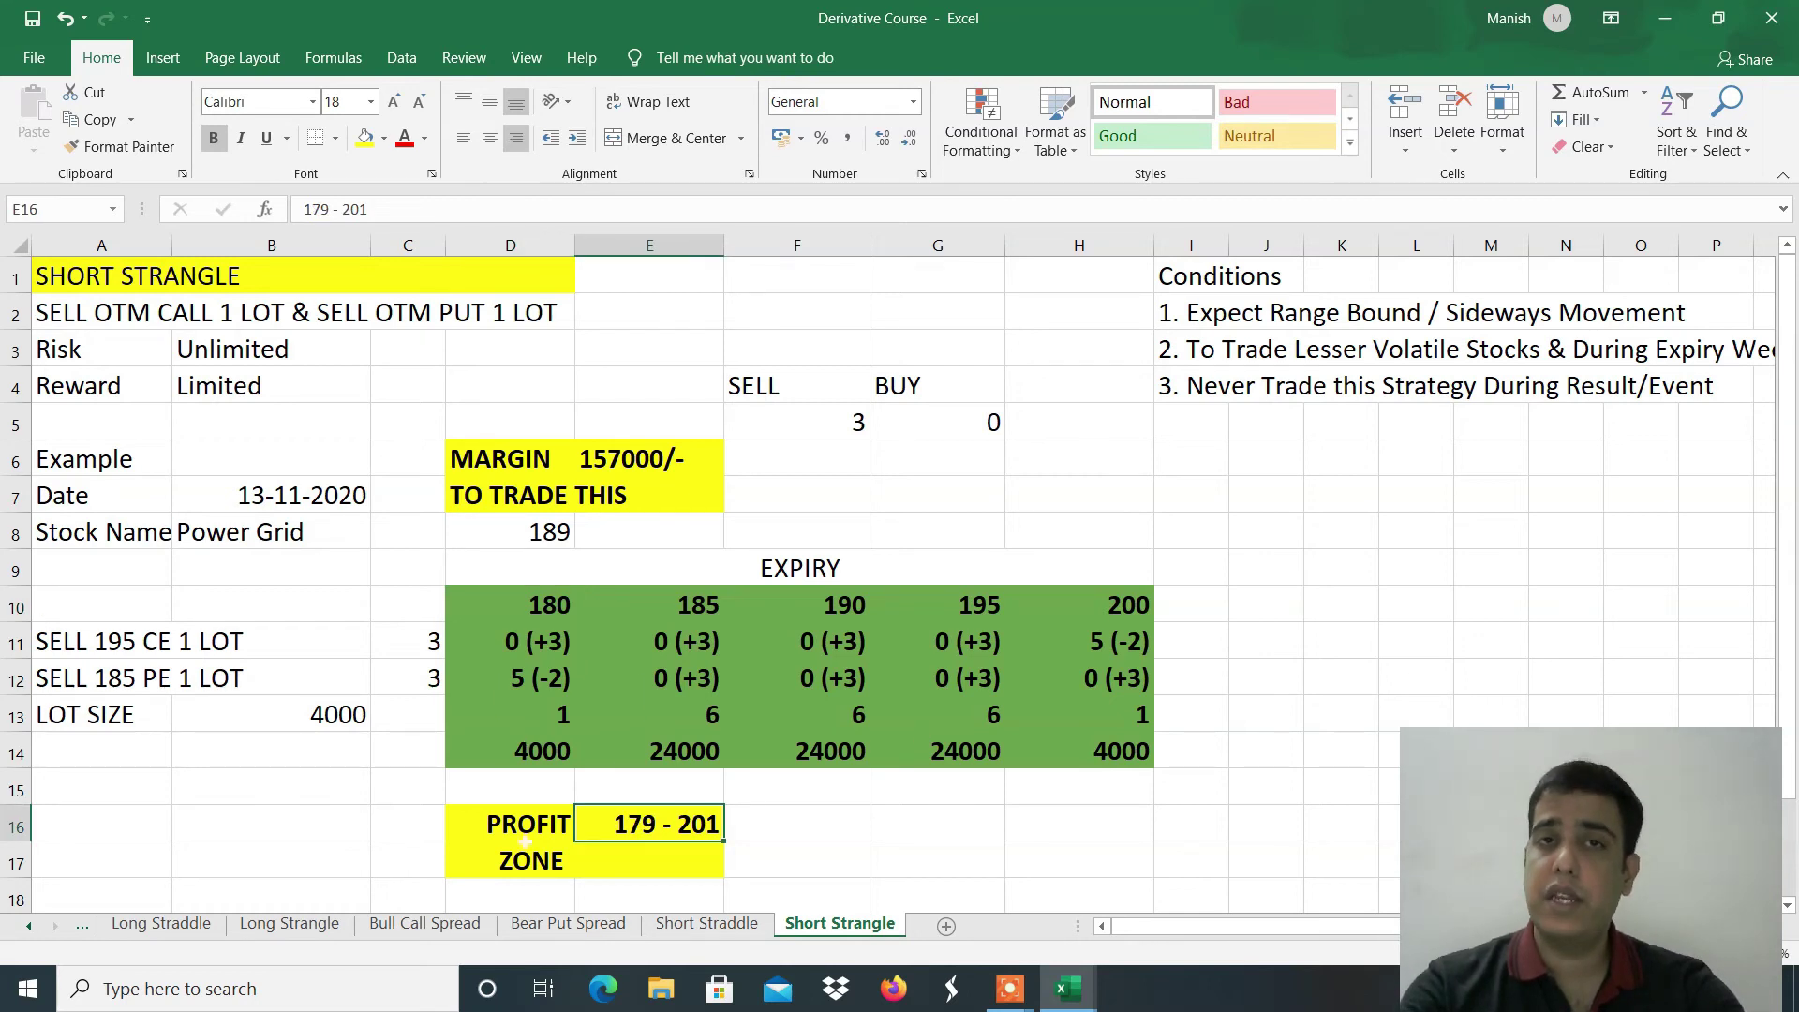
key(alt+Tab)
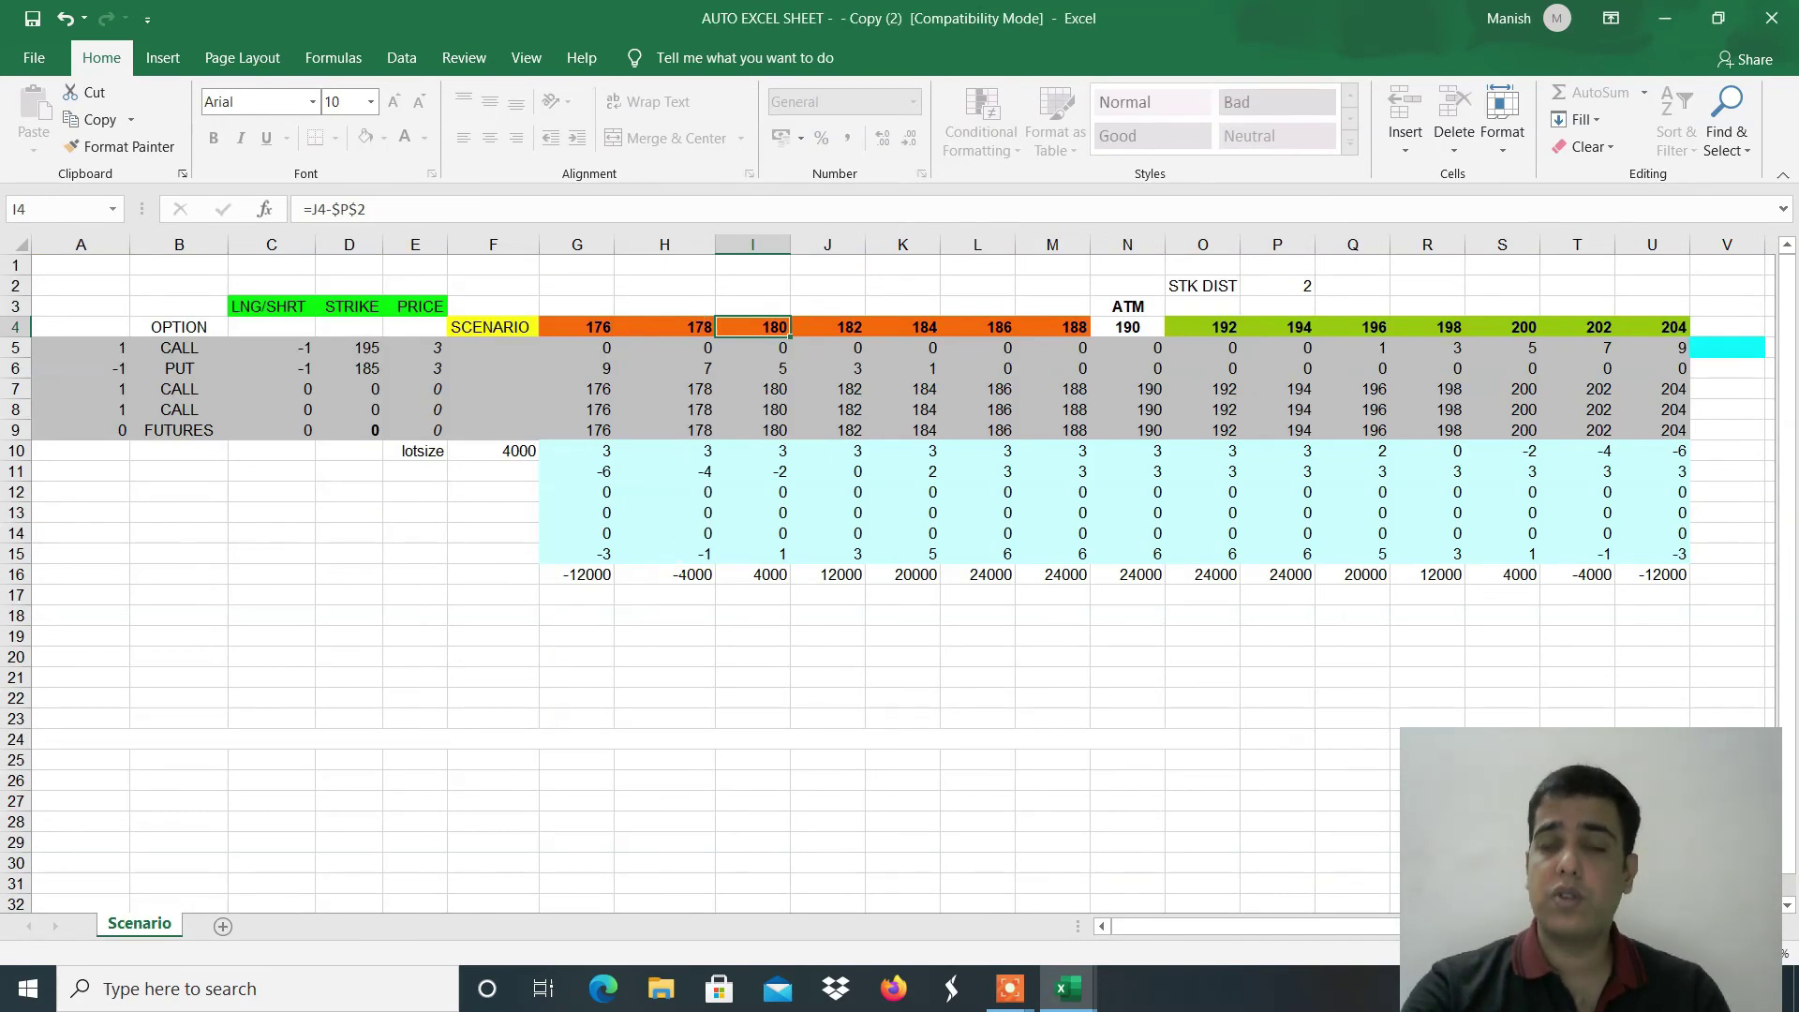
click(1525, 333)
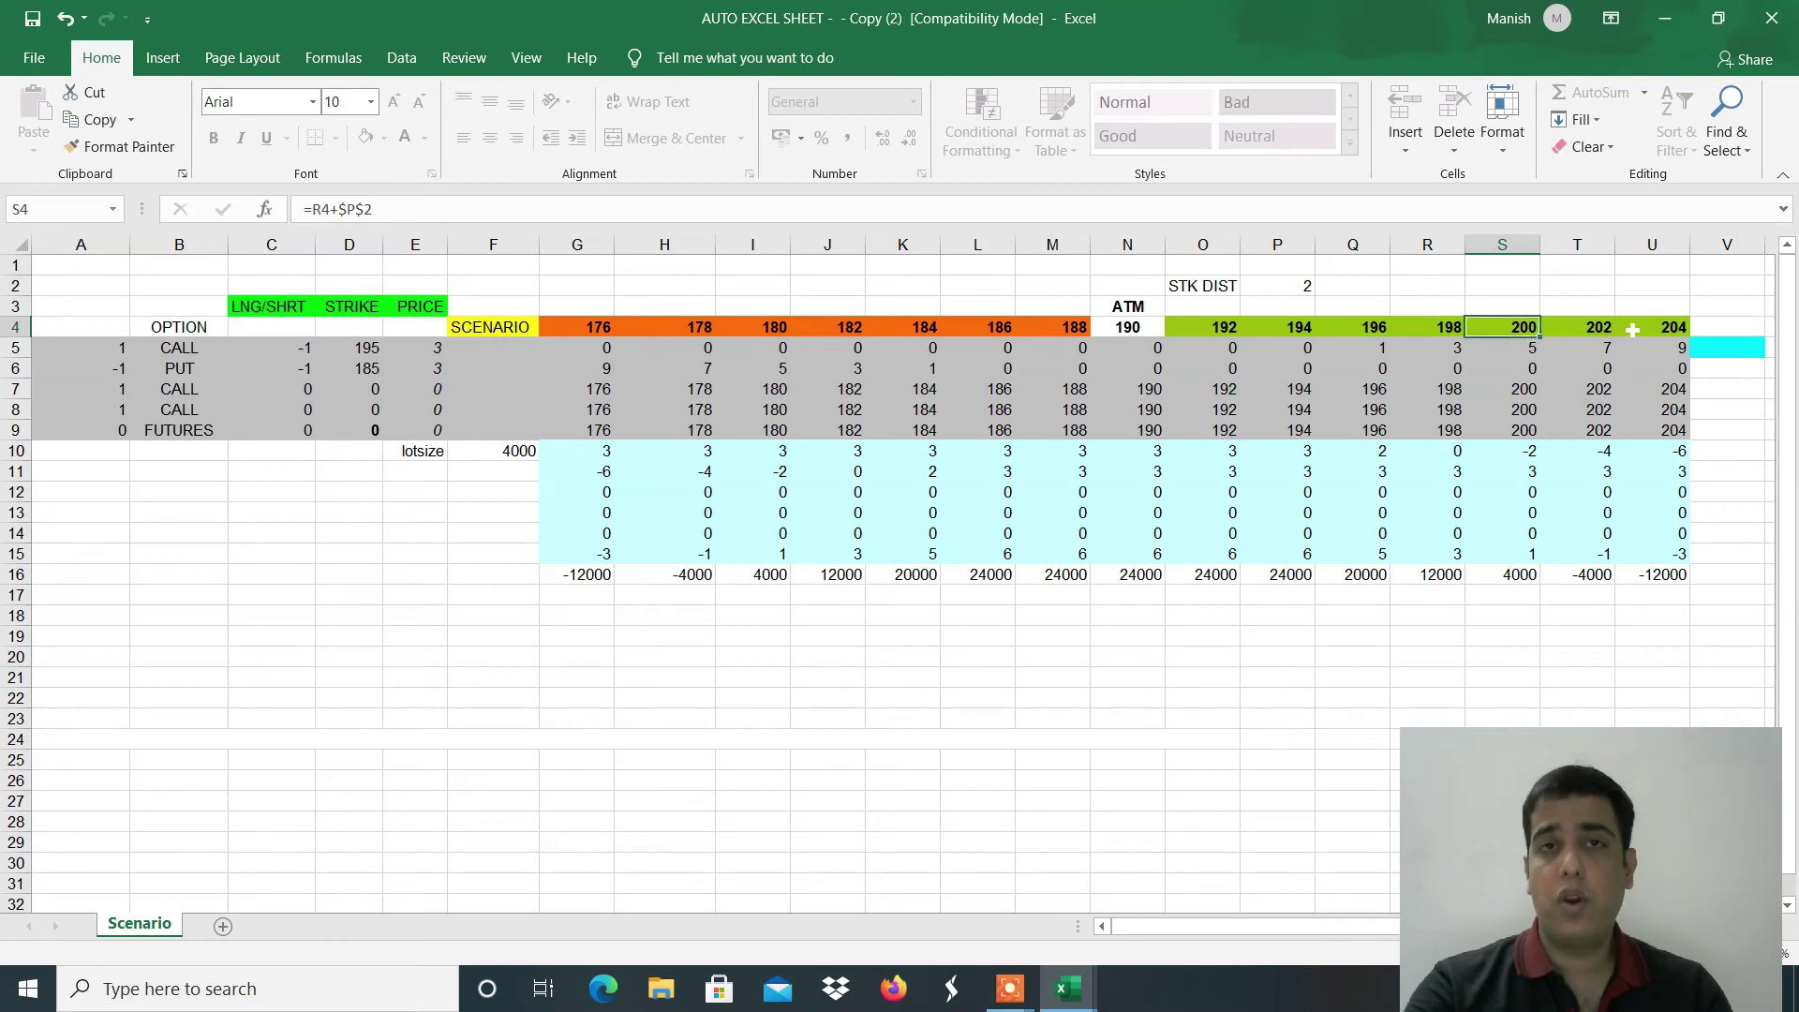